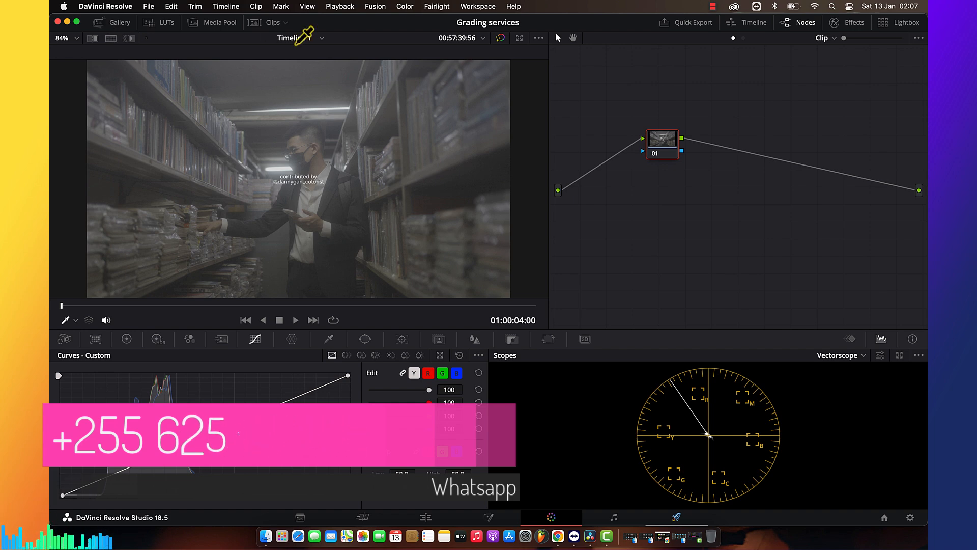
# Move the first node closer to the graph's source input and label it IDT
pyautogui.moveTo(668, 152); pyautogui.dragTo(632, 166)
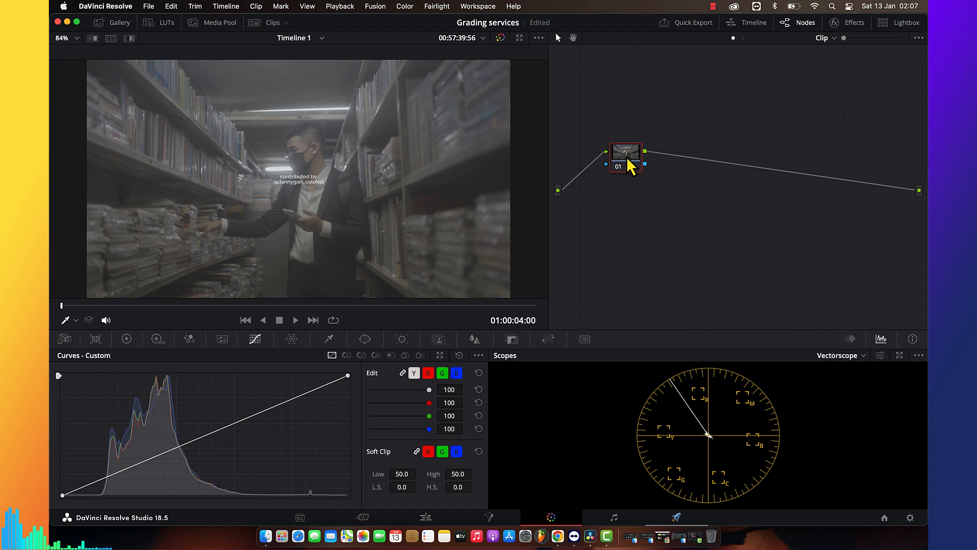
pyautogui.rightClick(632, 166)
pyautogui.click(650, 183)
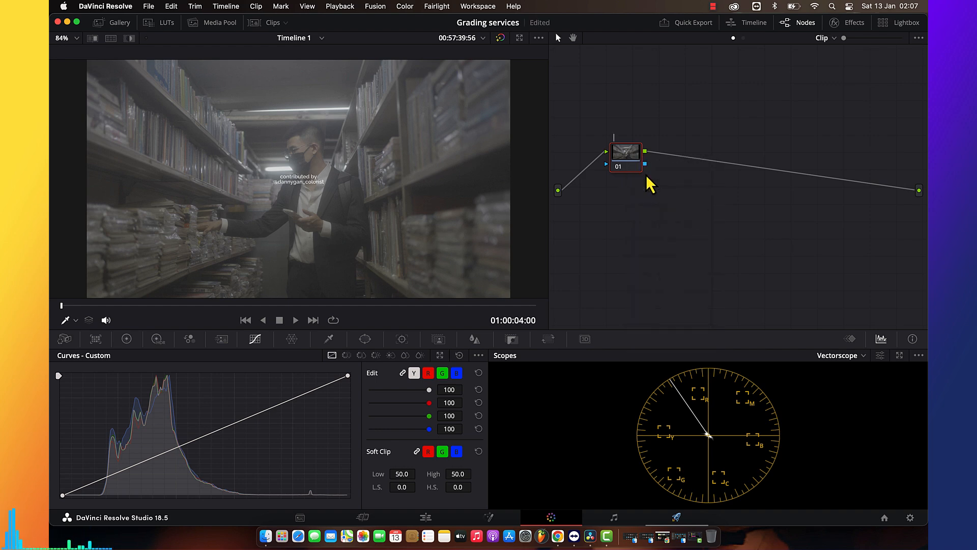
pyautogui.write('IDT')
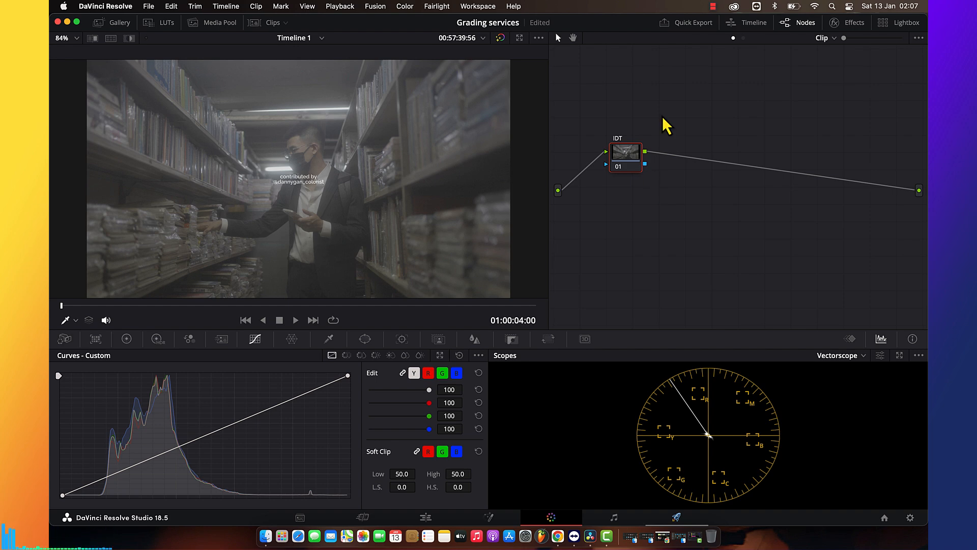
# Find the Color Space Transform effect in the effects library and apply it to the IDT node
pyautogui.click(847, 23)
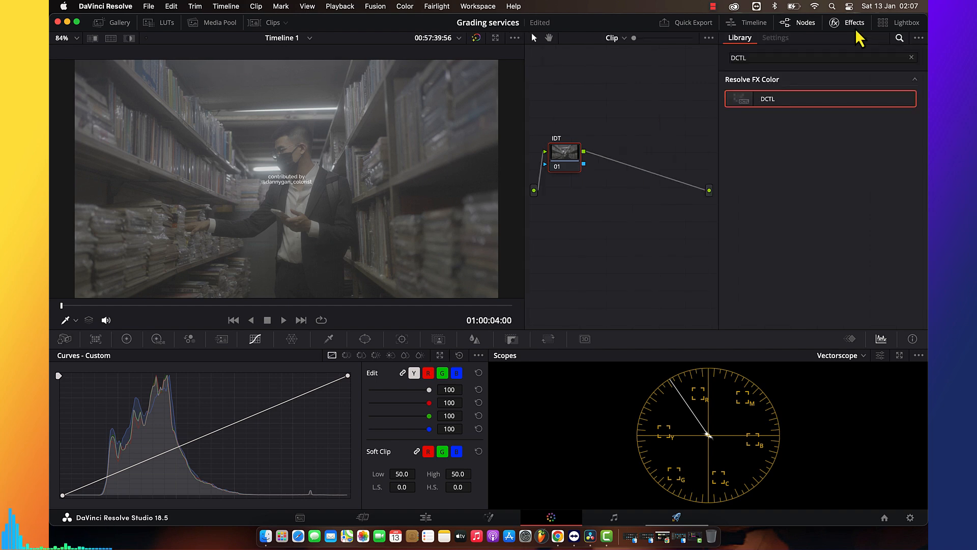
pyautogui.click(911, 57)
pyautogui.write('COLO')
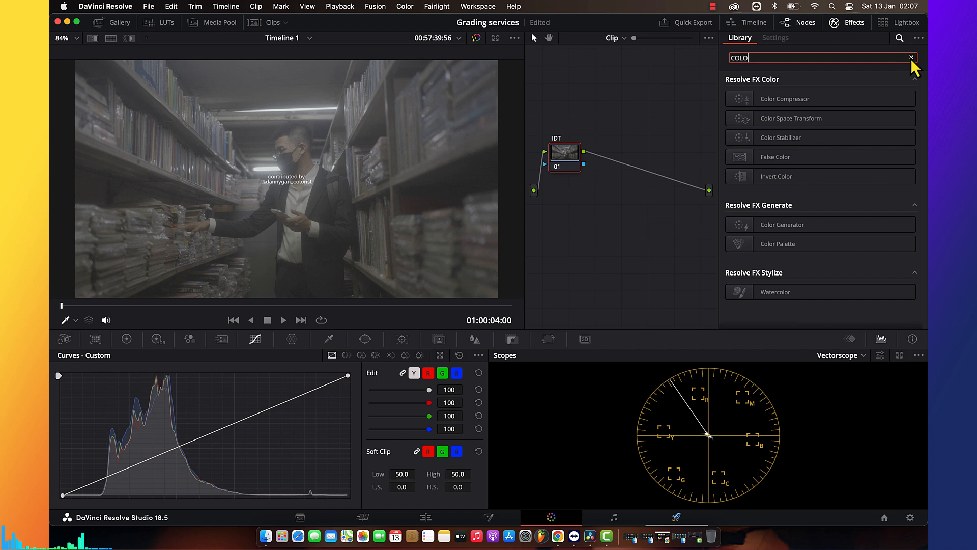
pyautogui.moveTo(782, 118); pyautogui.dragTo(562, 165)
# Set the IDT transform's input color space to Sony S-Gamut3.Cine and its input gamma to Sony S-Log3
pyautogui.click(816, 113)
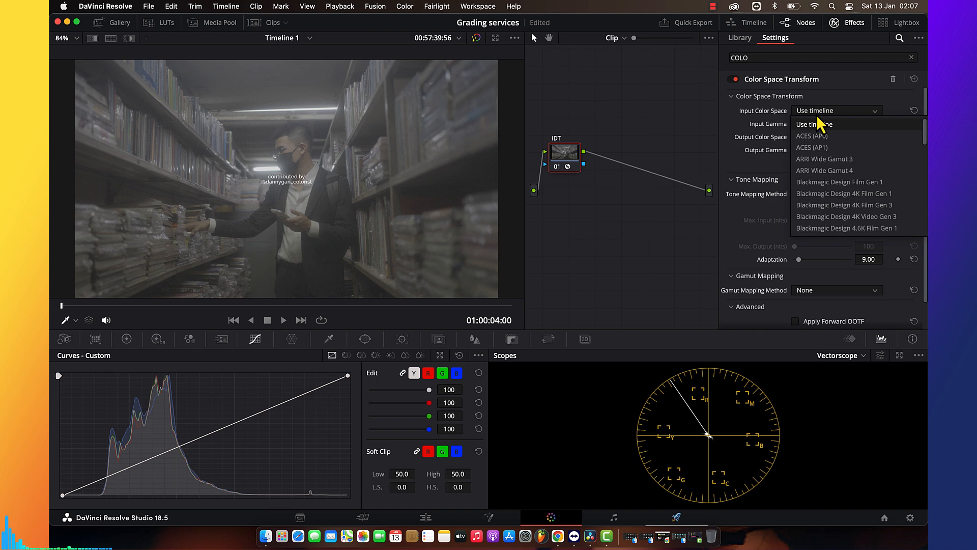
pyautogui.scroll(-15, 833, 182)
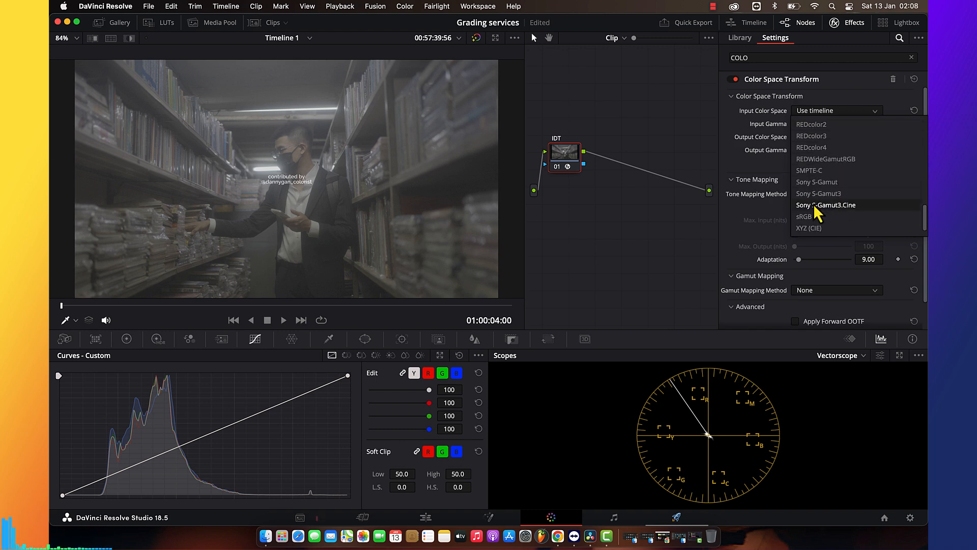
pyautogui.click(842, 205)
pyautogui.click(814, 123)
pyautogui.press('d')
pyautogui.press('s')
pyautogui.press('s')
pyautogui.press('s')
pyautogui.press('s')
pyautogui.press('Up')
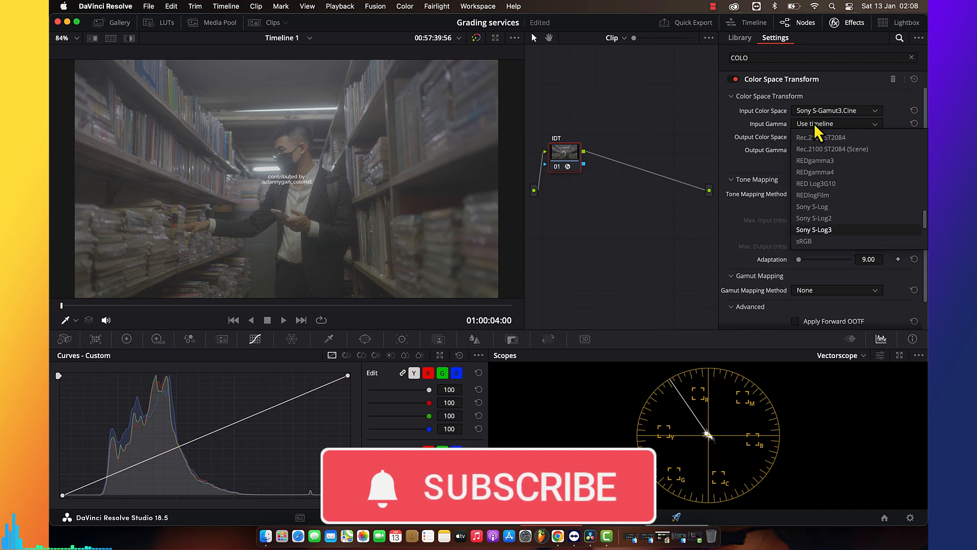
pyautogui.press('Return')
# Set the IDT transform's output color space to ARRI Wide Gamut 4 and its output gamma to ARRI LogC4
pyautogui.click(843, 137)
pyautogui.press('Down')
pyautogui.press('Down')
pyautogui.press('Down')
pyautogui.press('Down')
pyautogui.press('Return')
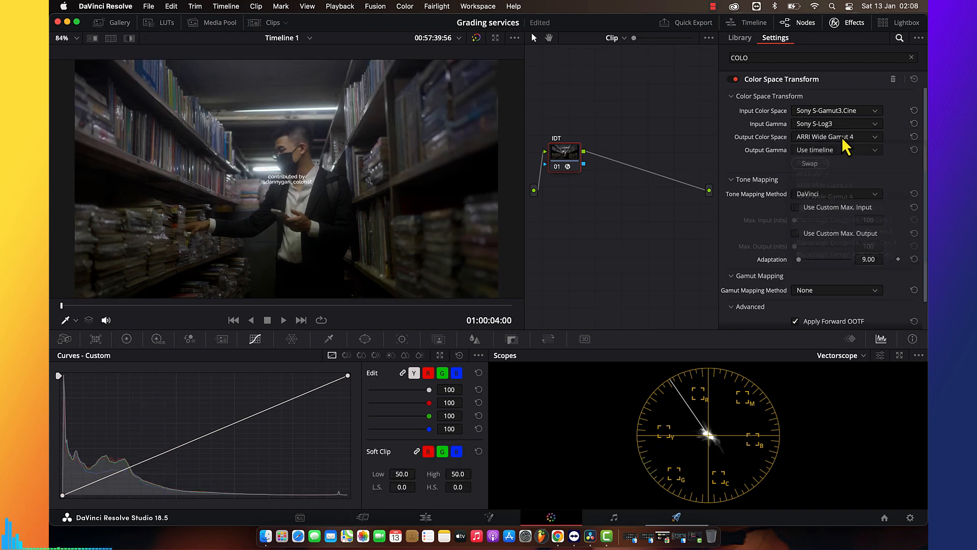
pyautogui.click(838, 151)
pyautogui.press('Down')
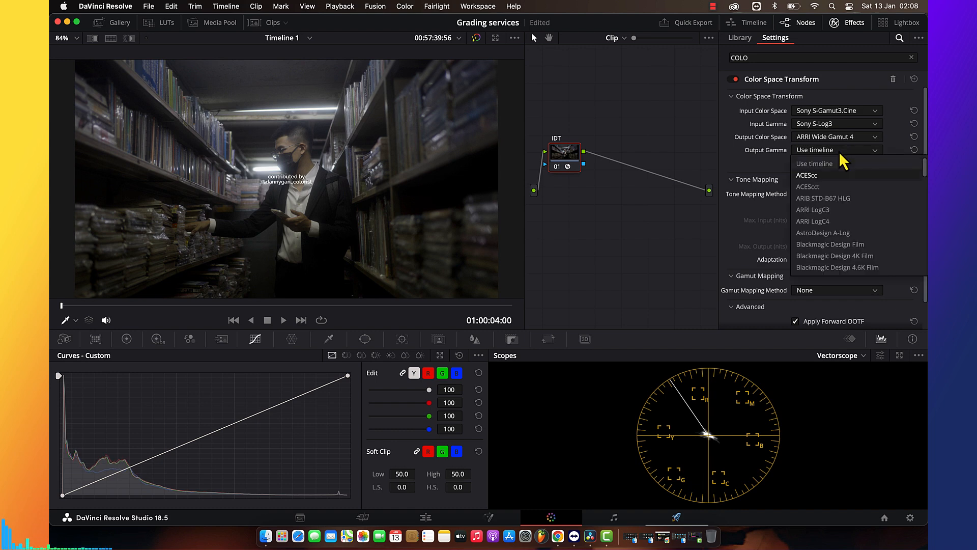
pyautogui.press('Down')
pyautogui.press('Down')
pyautogui.press('Down')
pyautogui.press('Down')
pyautogui.press('Return')
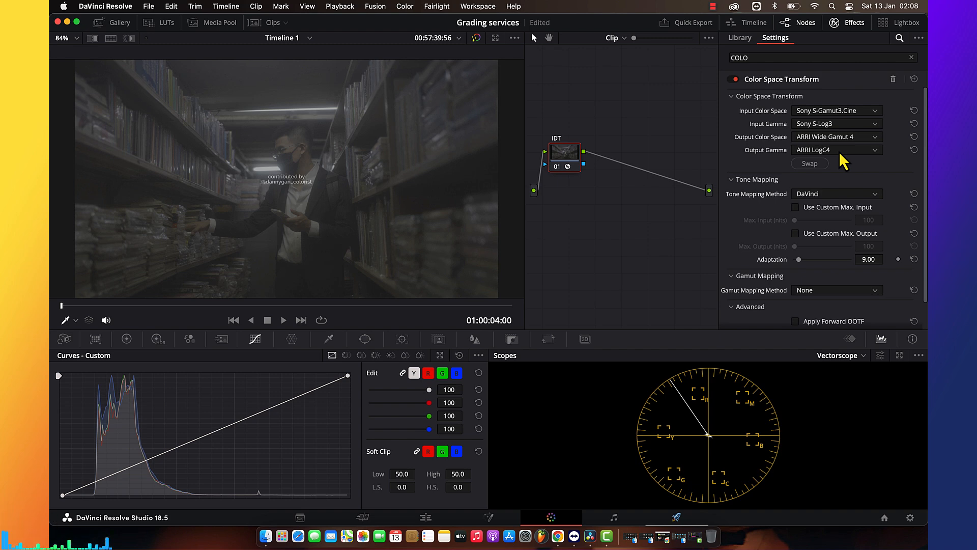
# Compare the image with grades bypassed and enabled, and inspect the transformed footage in full-screen view
pyautogui.click(478, 43)
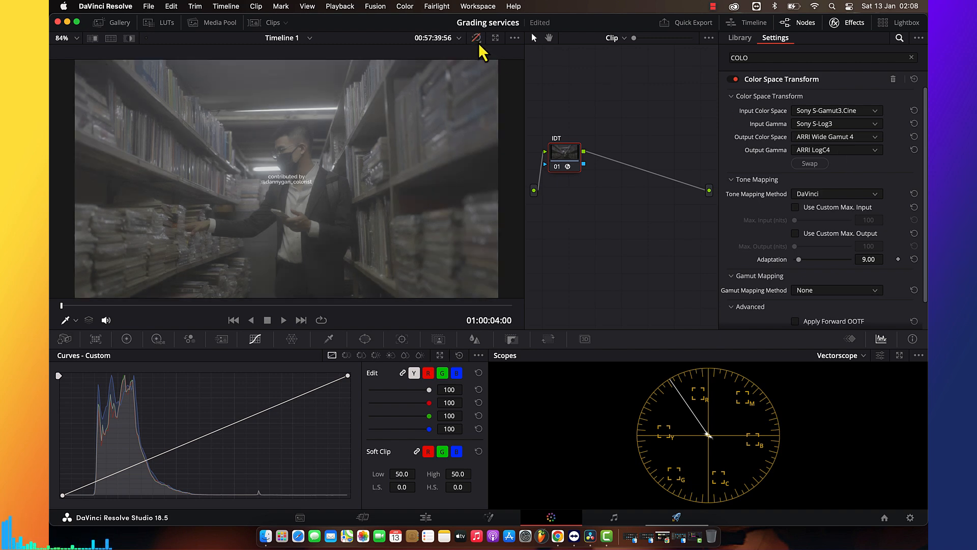
pyautogui.click(478, 43)
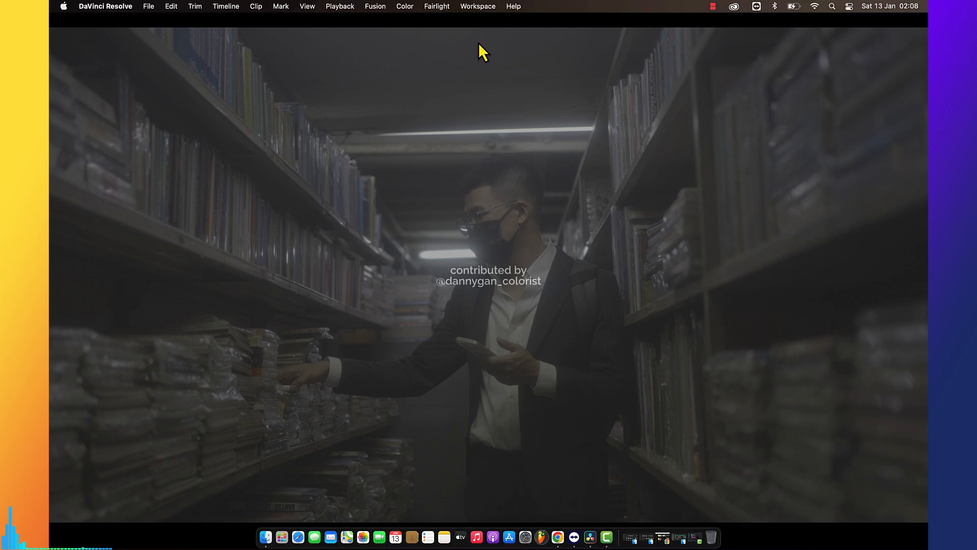
pyautogui.press('Escape')
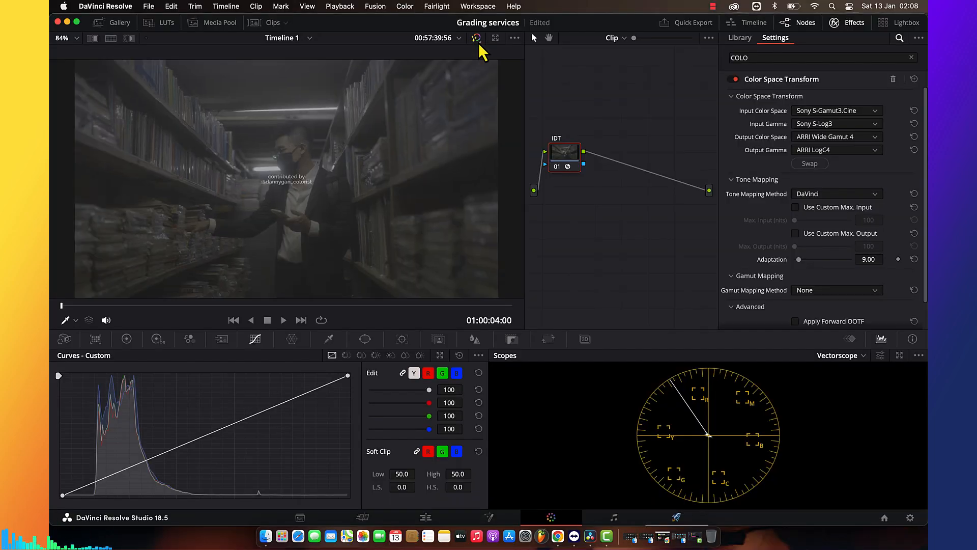
# Add a serial node after IDT and copy the IDT node's grade onto it
pyautogui.hotkey('alt', 's')
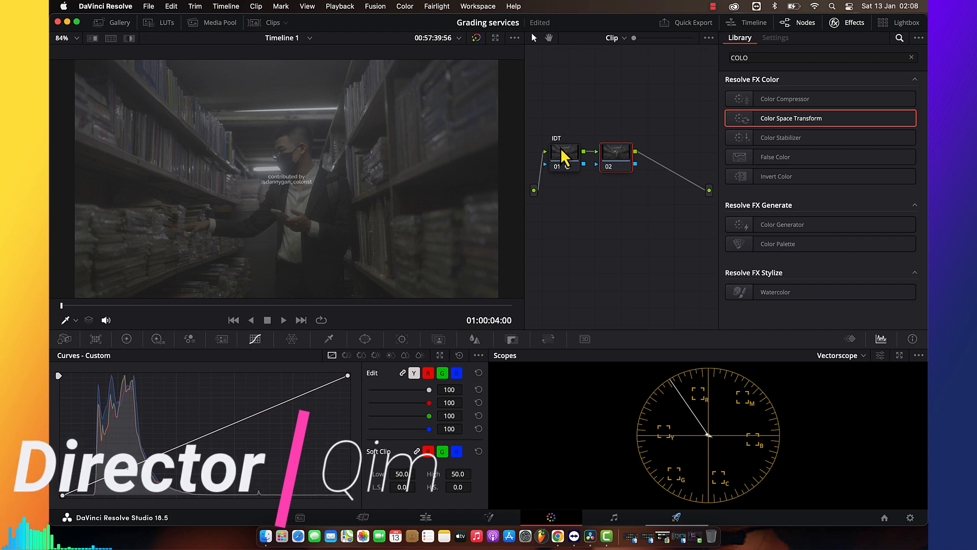
pyautogui.click(564, 155)
pyautogui.click(618, 159)
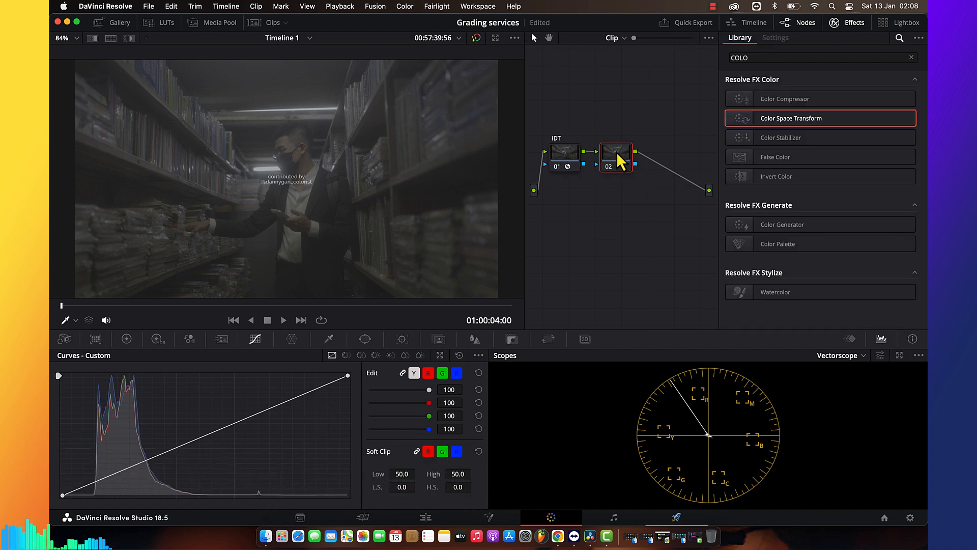
pyautogui.hotkey('ctrl', 'v')
# Relabel the second node as ODT
pyautogui.rightClick(617, 152)
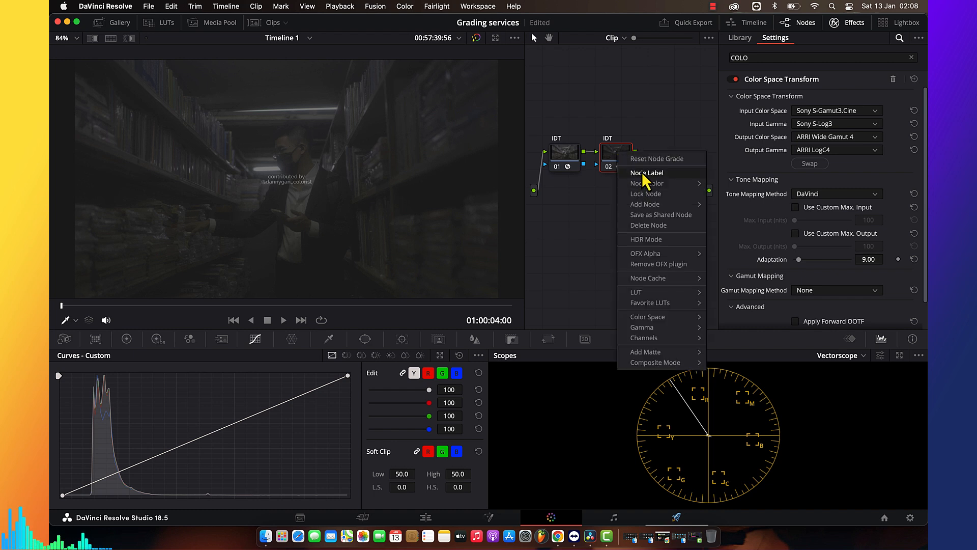
pyautogui.click(645, 175)
pyautogui.press('BackSpace')
pyautogui.press('BackSpace')
pyautogui.press('BackSpace')
pyautogui.write('ODT')
pyautogui.press('Return')
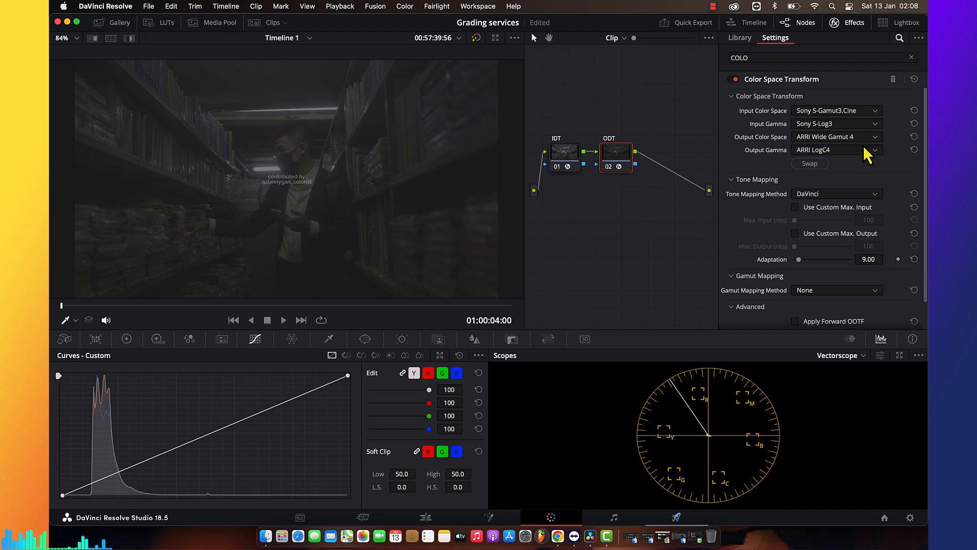
# Swap the ODT transform's input and output settings and set its output color space to Rec.709
pyautogui.click(818, 164)
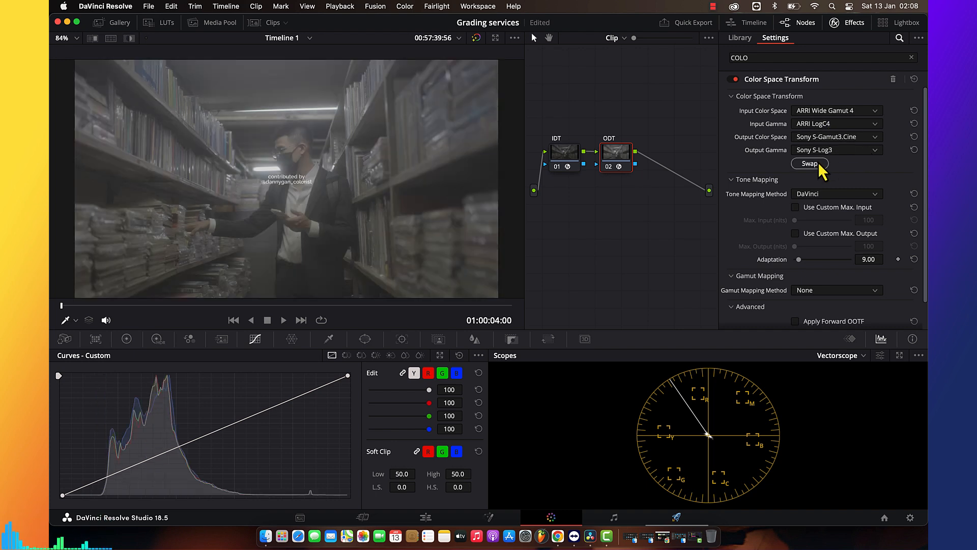
pyautogui.click(833, 140)
pyautogui.scroll(1, 835, 146)
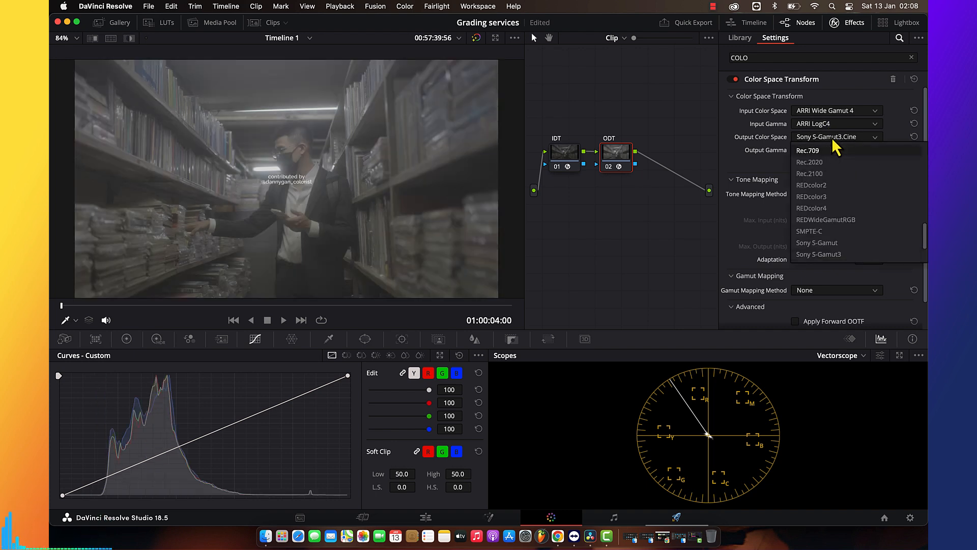
pyautogui.click(833, 146)
# Set the ODT transform's output gamma to Cineon Film Log
pyautogui.click(814, 151)
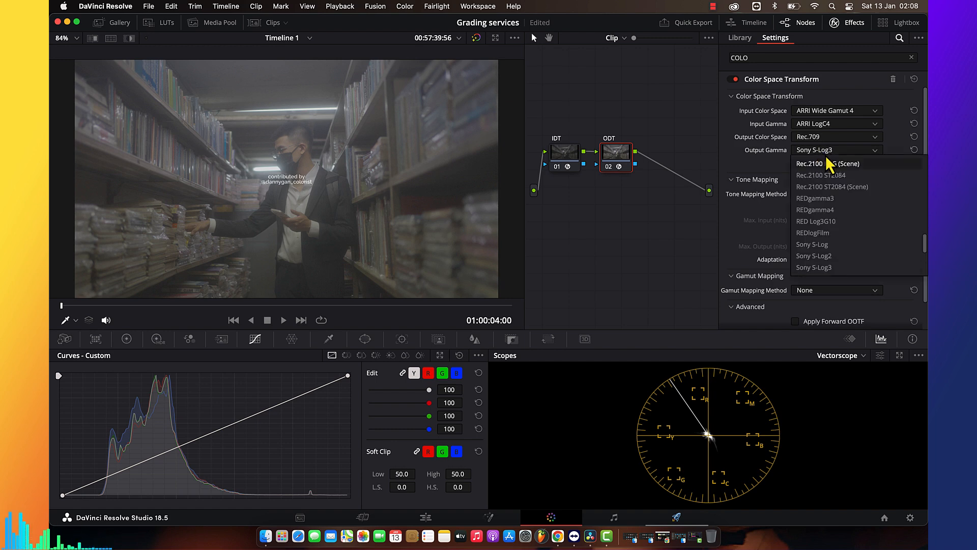
pyautogui.scroll(5, 826, 159)
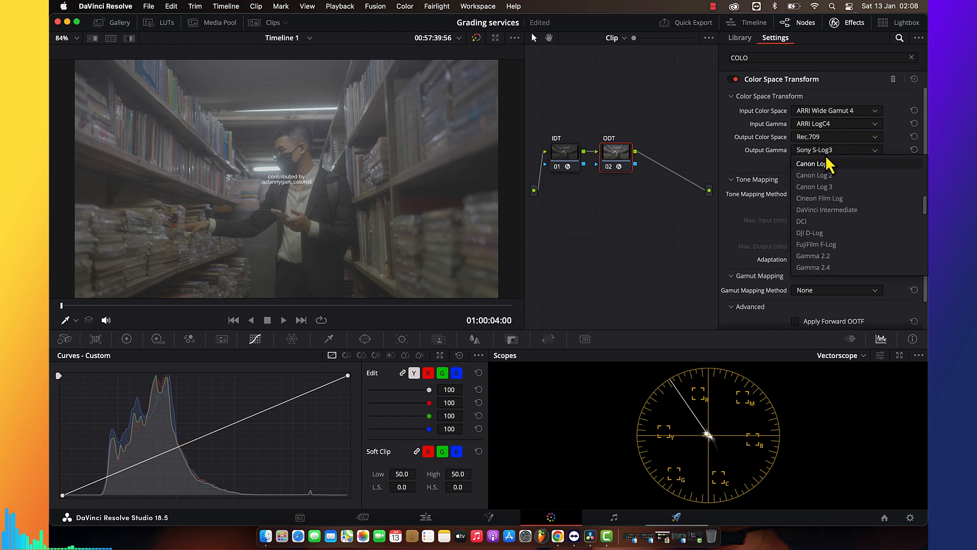
pyautogui.press('Down')
pyautogui.press('Down')
pyautogui.press('Down')
pyautogui.press('Down')
pyautogui.press('Up')
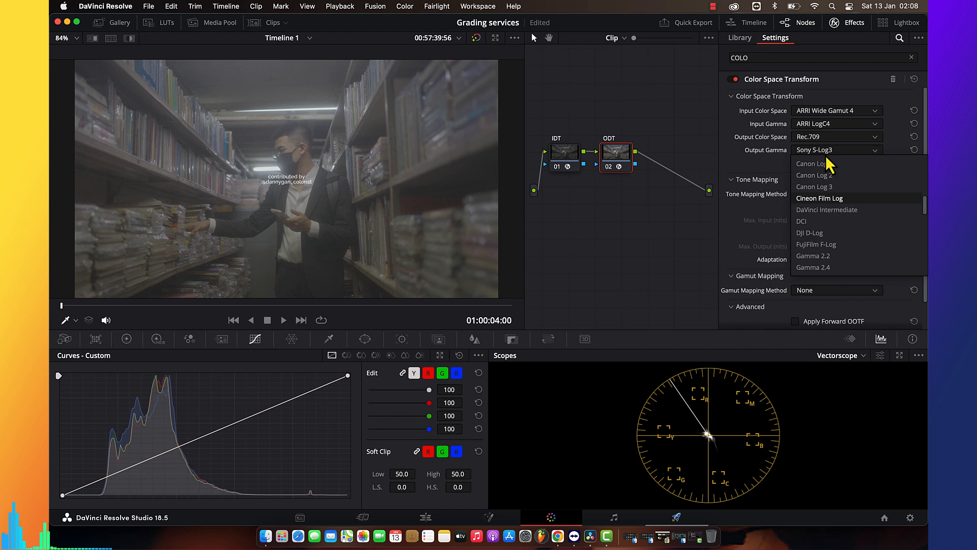
pyautogui.press('Return')
# Add a serial node after ODT, apply a favorite LUT to it, and close the effects library
pyautogui.hotkey('alt', 's')
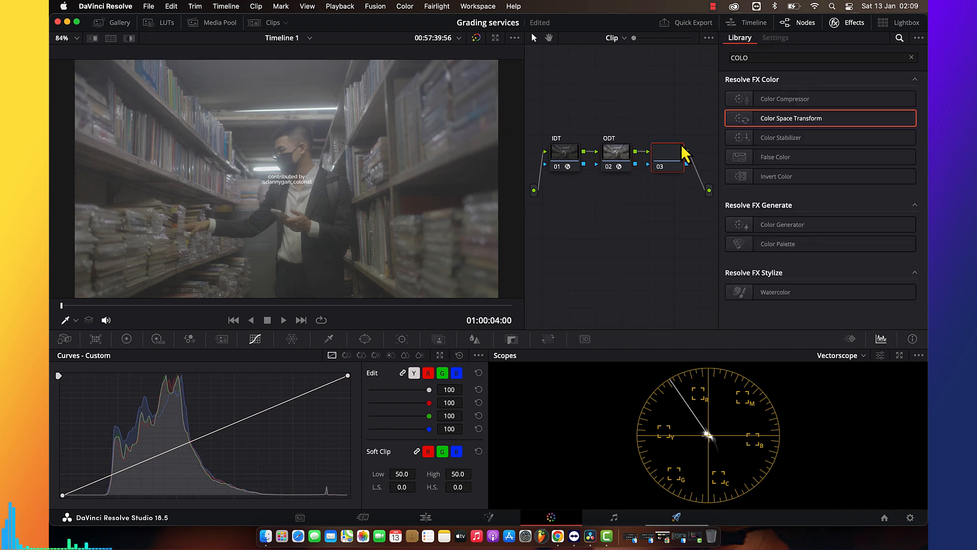
pyautogui.rightClick(667, 163)
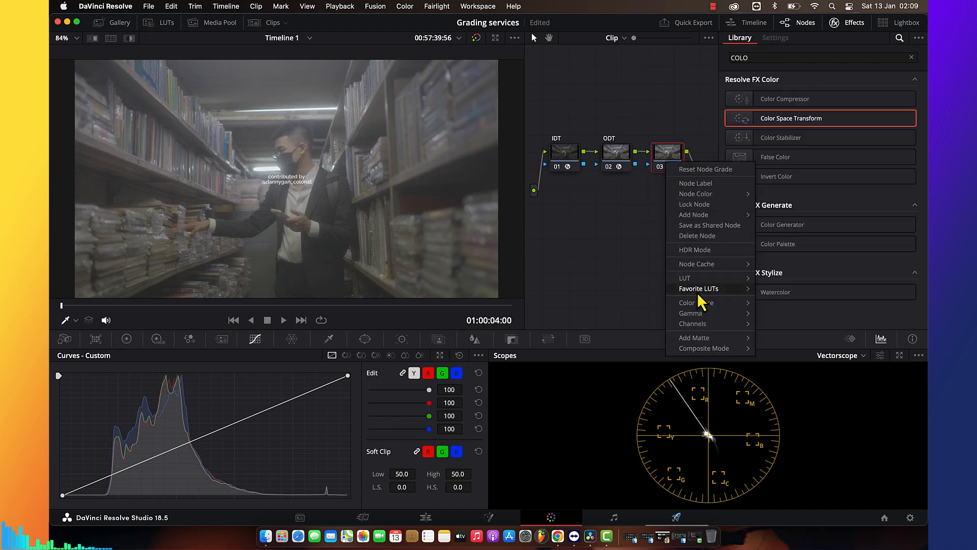
pyautogui.moveTo(712, 289)
pyautogui.click(793, 309)
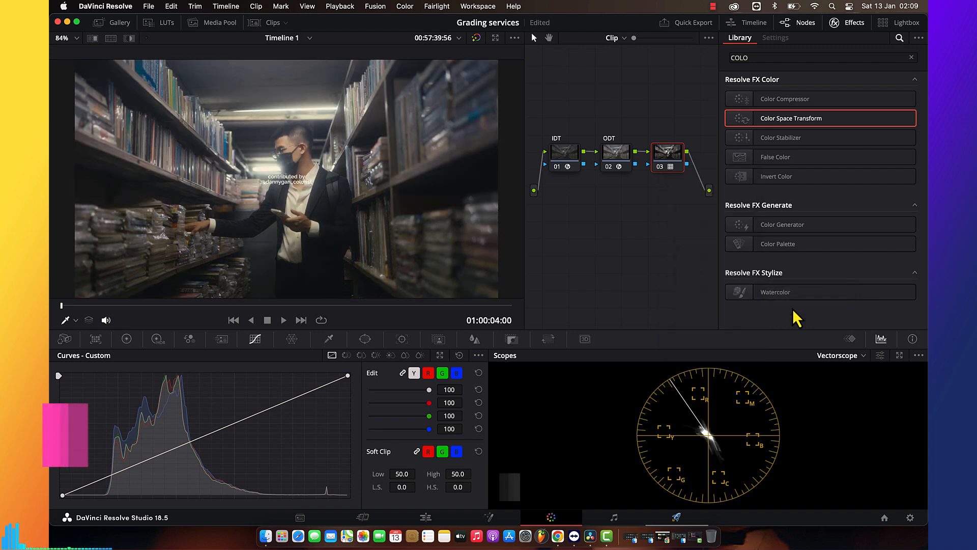
pyautogui.click(856, 25)
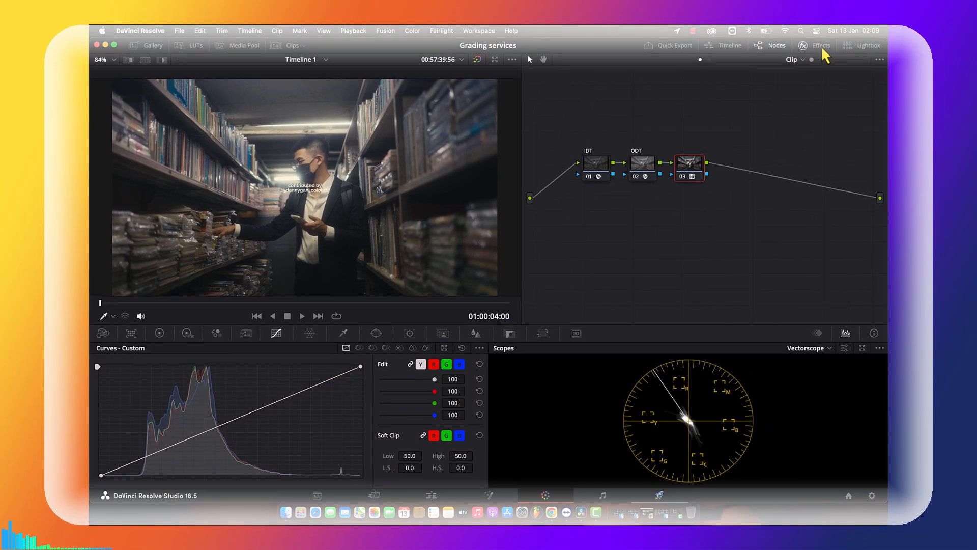
pyautogui.click(699, 22)
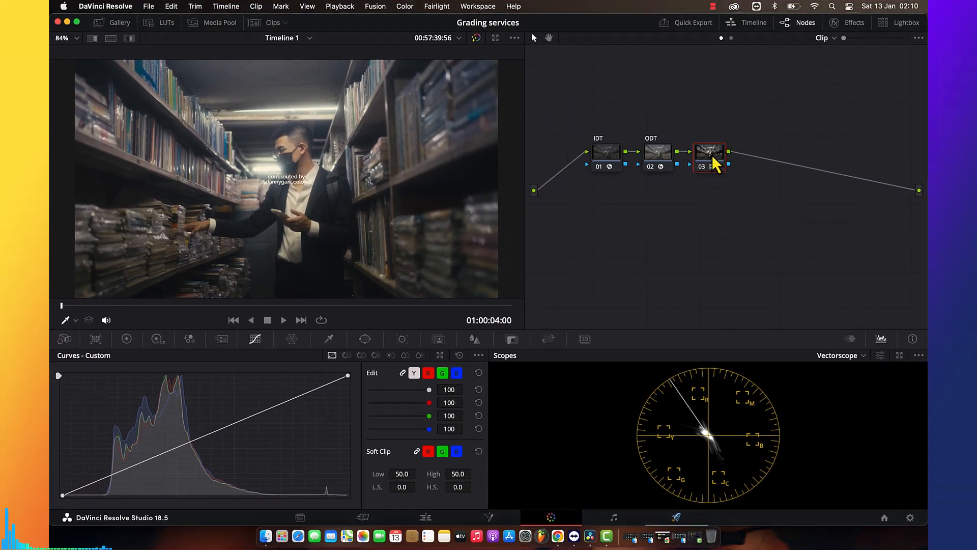
# Label the LUT node FPE
pyautogui.rightClick(714, 164)
pyautogui.click(736, 180)
pyautogui.write('FPE')
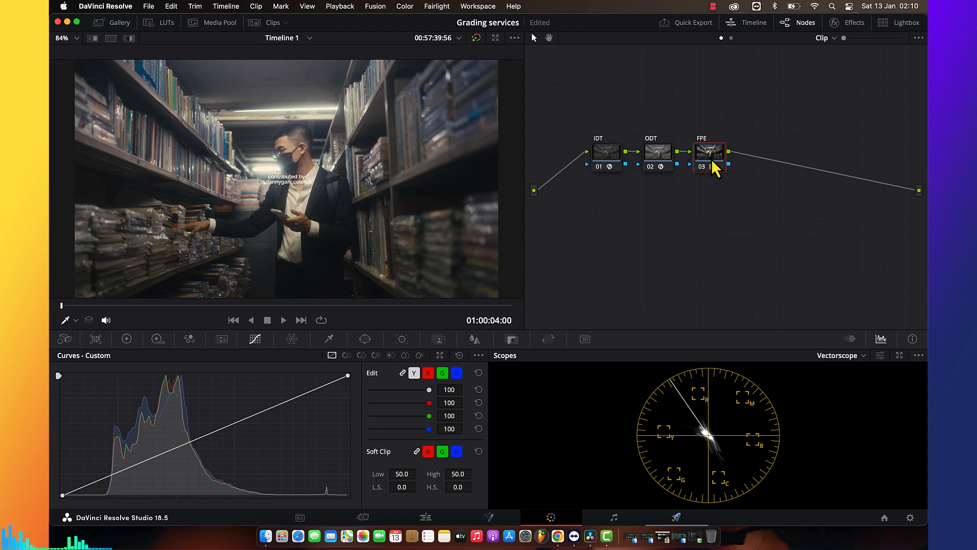
# Spread the nodes apart, leaving a wide gap between IDT and ODT and placing FPE below ODT near the graph's output
pyautogui.moveTo(713, 164); pyautogui.dragTo(807, 167)
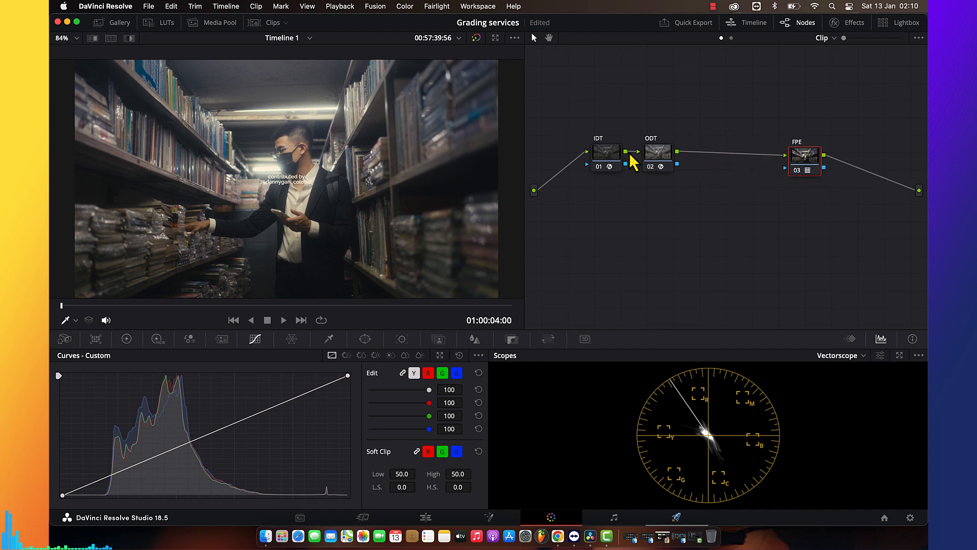
pyautogui.moveTo(612, 154); pyautogui.dragTo(582, 104)
pyautogui.moveTo(662, 152); pyautogui.dragTo(758, 94)
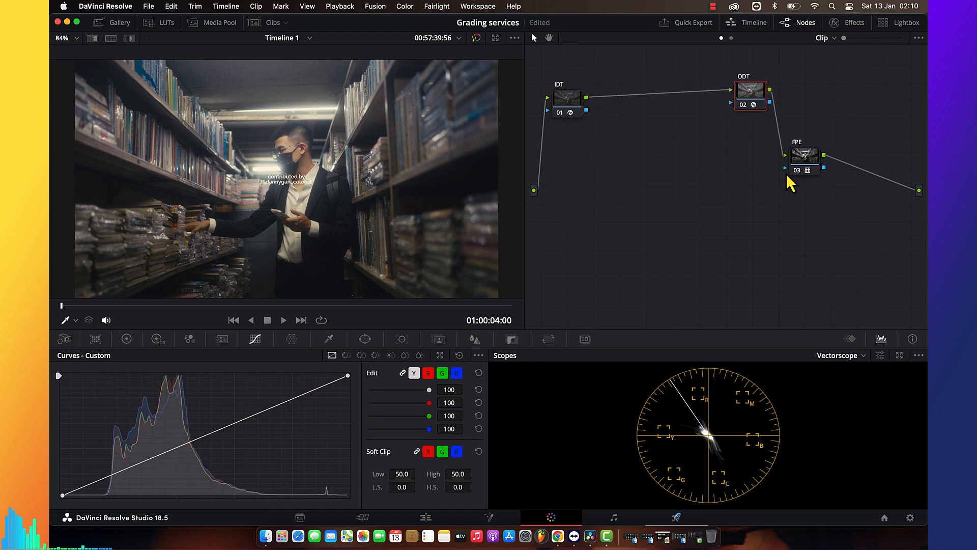
pyautogui.moveTo(808, 171); pyautogui.dragTo(886, 305)
pyautogui.moveTo(750, 93); pyautogui.dragTo(816, 104)
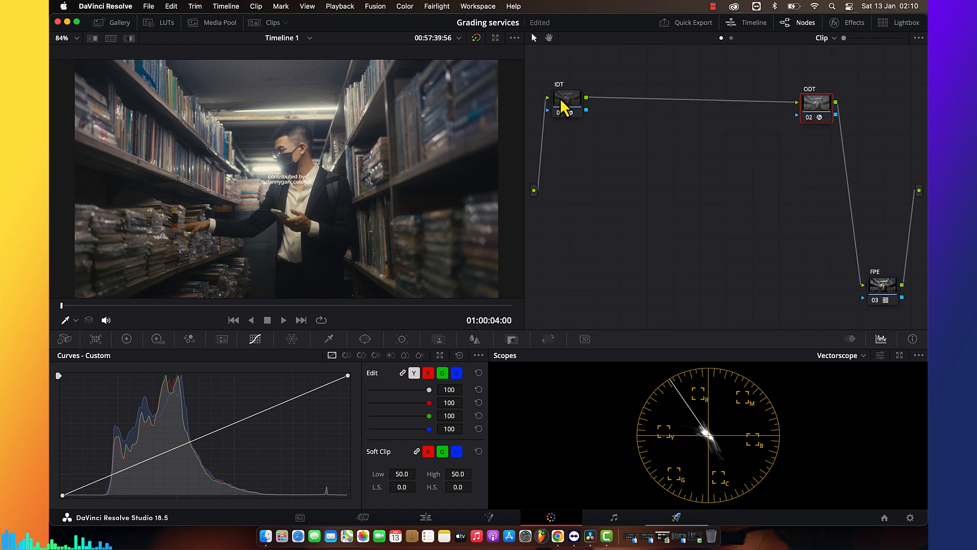
# Add a serial node after IDT, create a parallel node from it, and select the upper of the two branches
pyautogui.moveTo(563, 110); pyautogui.dragTo(562, 108)
pyautogui.hotkey('alt', 's')
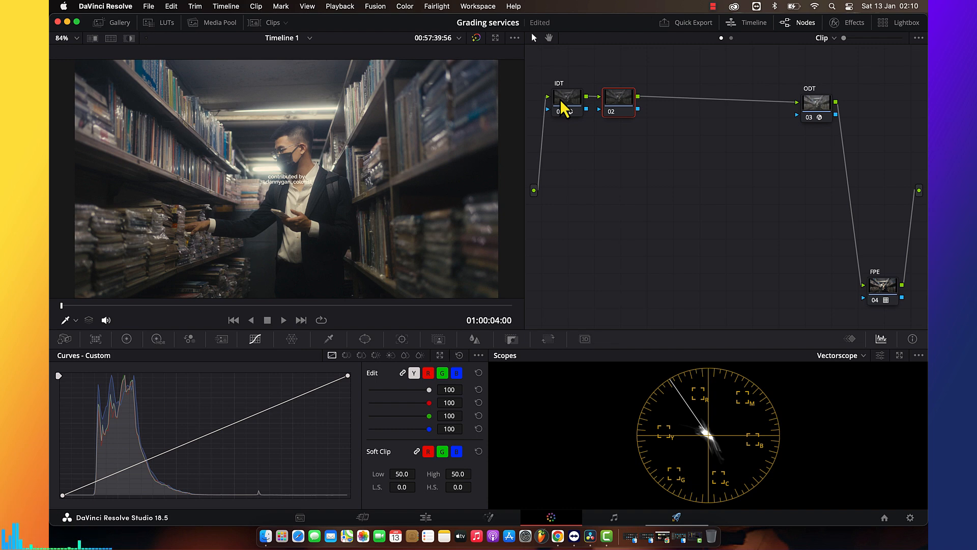
pyautogui.moveTo(602, 100); pyautogui.dragTo(648, 98)
pyautogui.hotkey('alt', 'p')
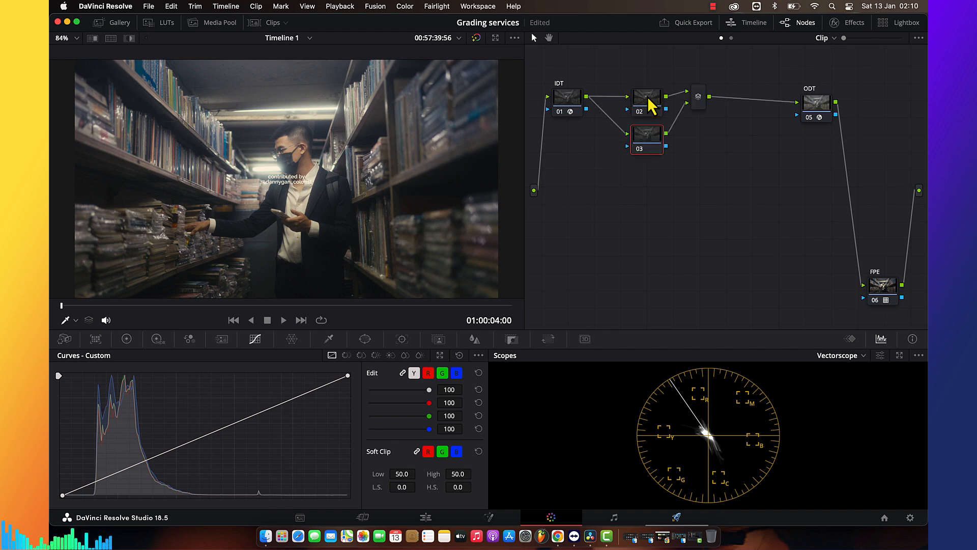
pyautogui.click(647, 96)
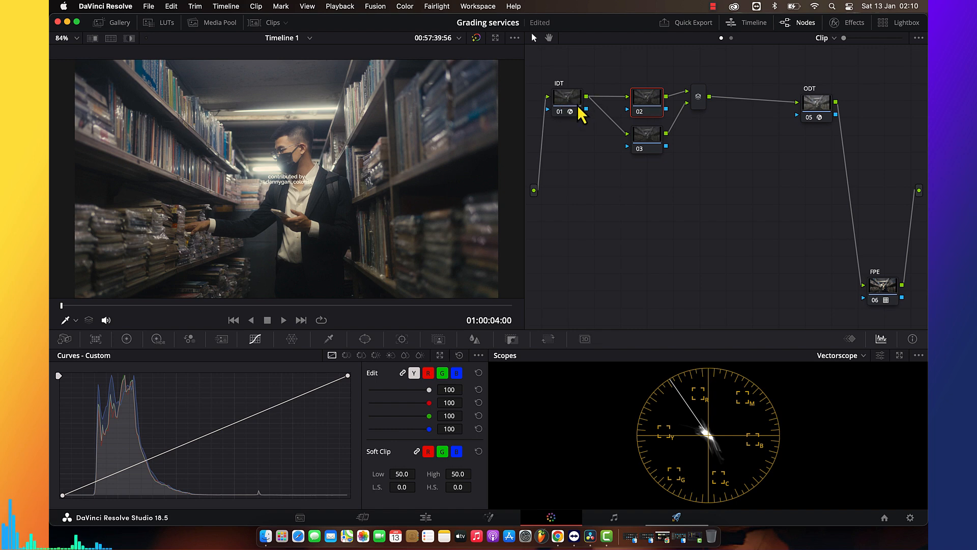
# Delete the lower parallel branch so only one serial node remains, and line that node up with IDT
pyautogui.click(652, 135)
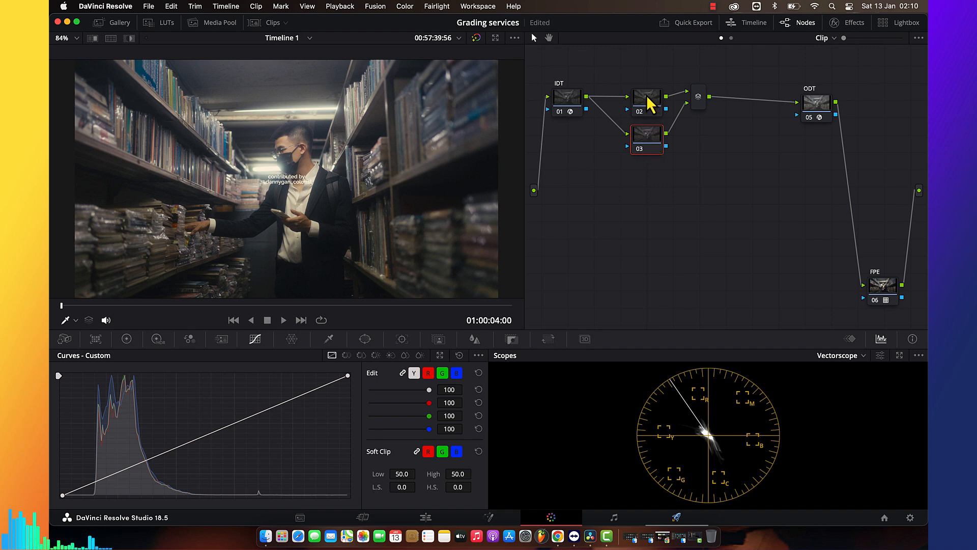
pyautogui.moveTo(648, 96); pyautogui.dragTo(648, 76)
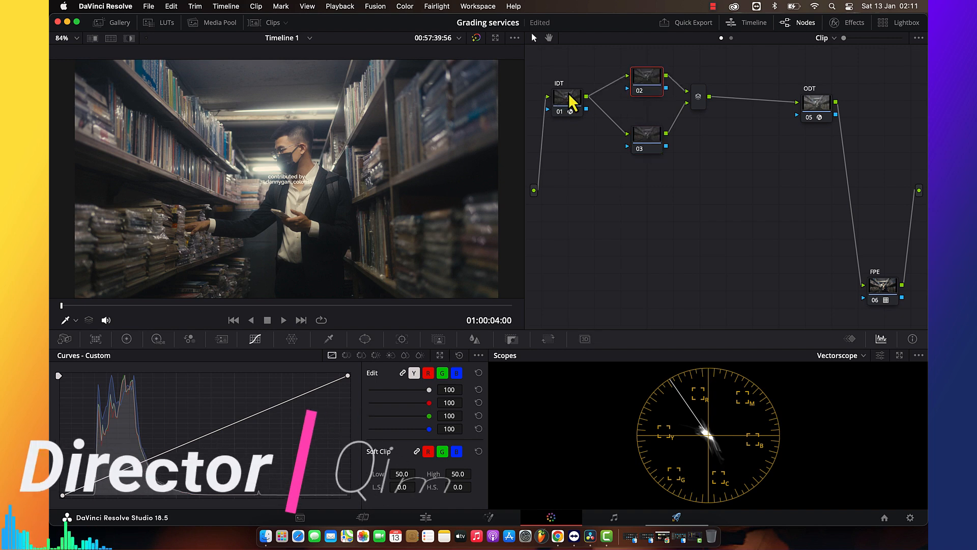
pyautogui.click(642, 151)
pyautogui.press('Delete')
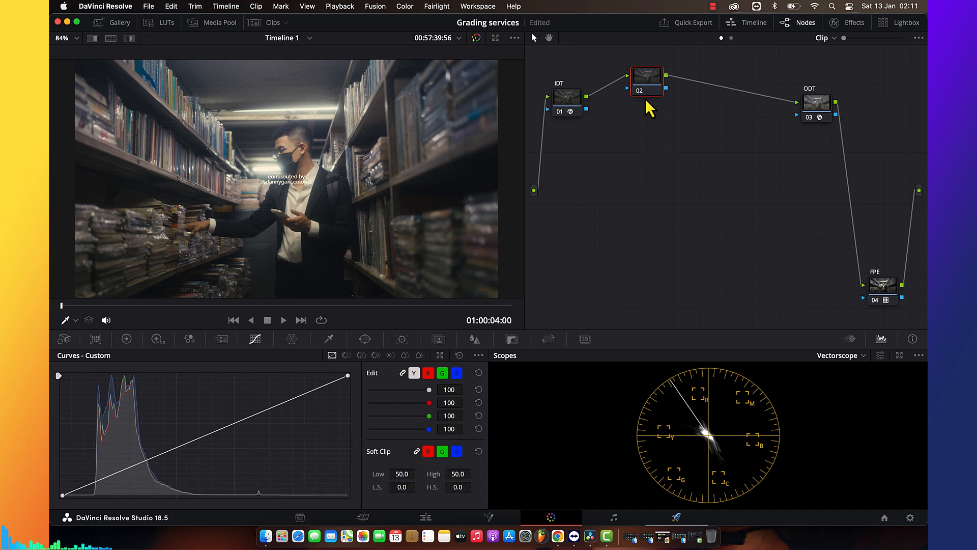
pyautogui.moveTo(646, 87); pyautogui.dragTo(646, 105)
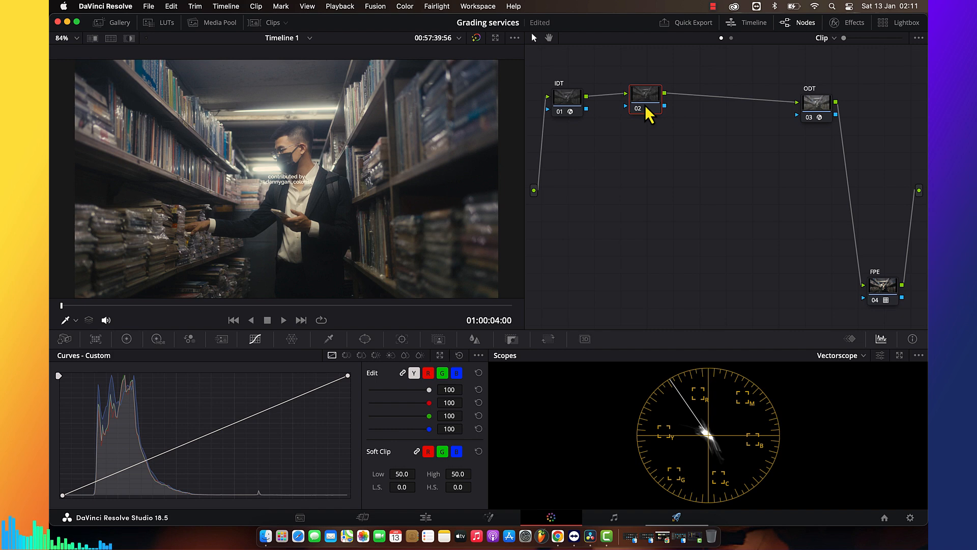
# Search the effects library for "DCT" and apply the DCTL effect to the node after IDT
pyautogui.click(847, 23)
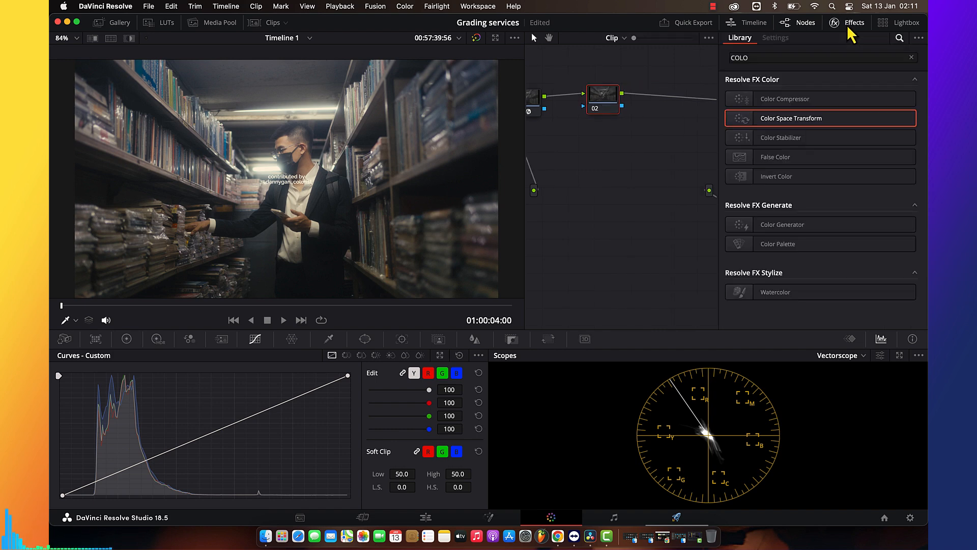
pyautogui.click(912, 58)
pyautogui.write('DCT')
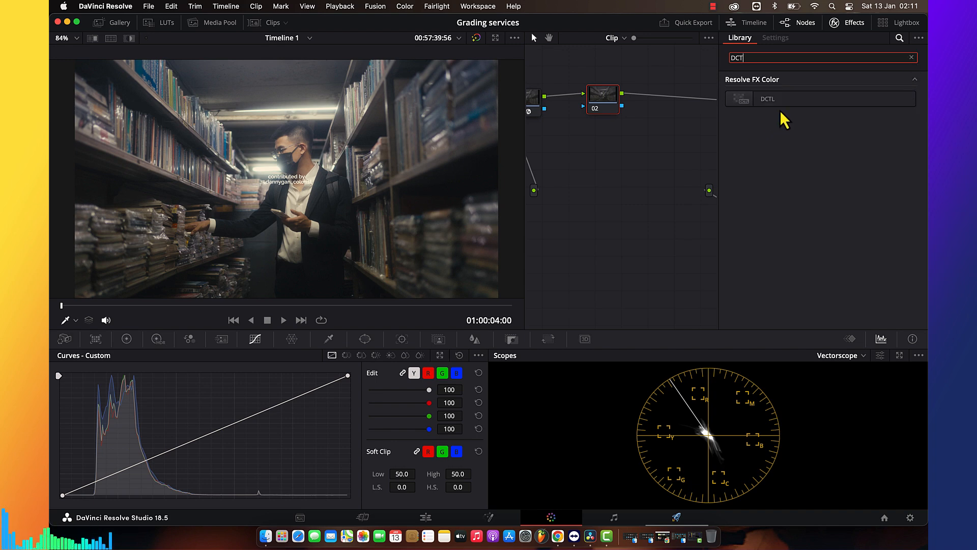
pyautogui.moveTo(781, 104); pyautogui.dragTo(612, 101)
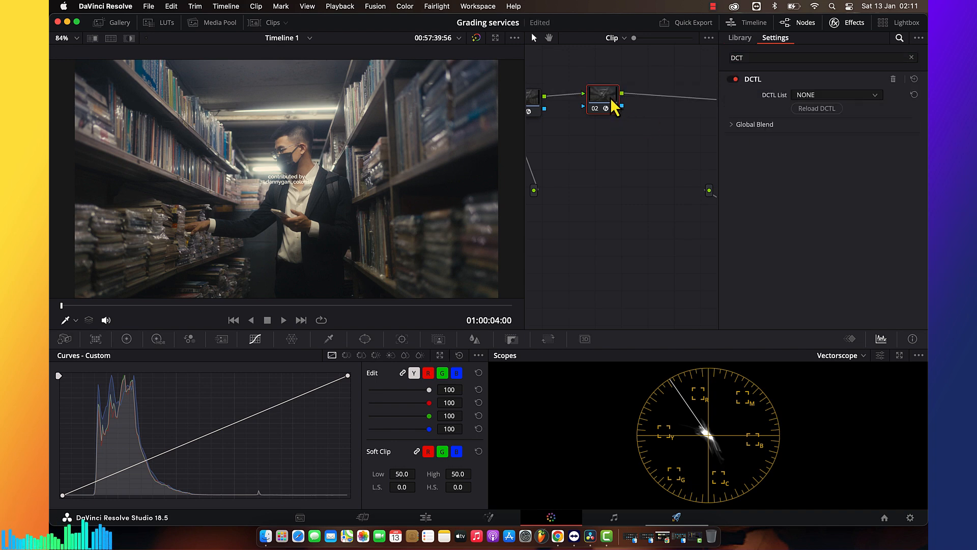
# Load RS_Split-Tone as the node's DCTL
pyautogui.click(804, 96)
pyautogui.scroll(-3, 824, 172)
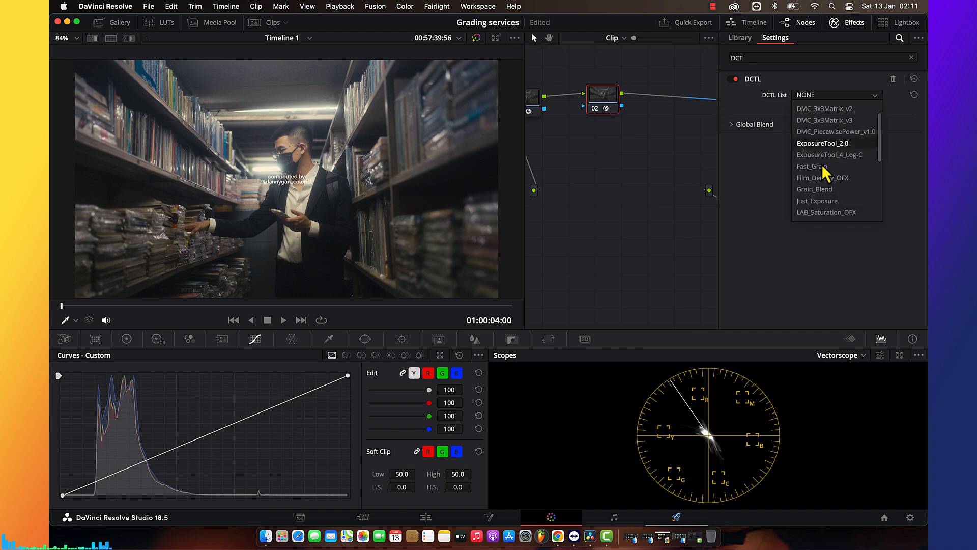
pyautogui.scroll(-3, 825, 173)
pyautogui.scroll(-4, 824, 173)
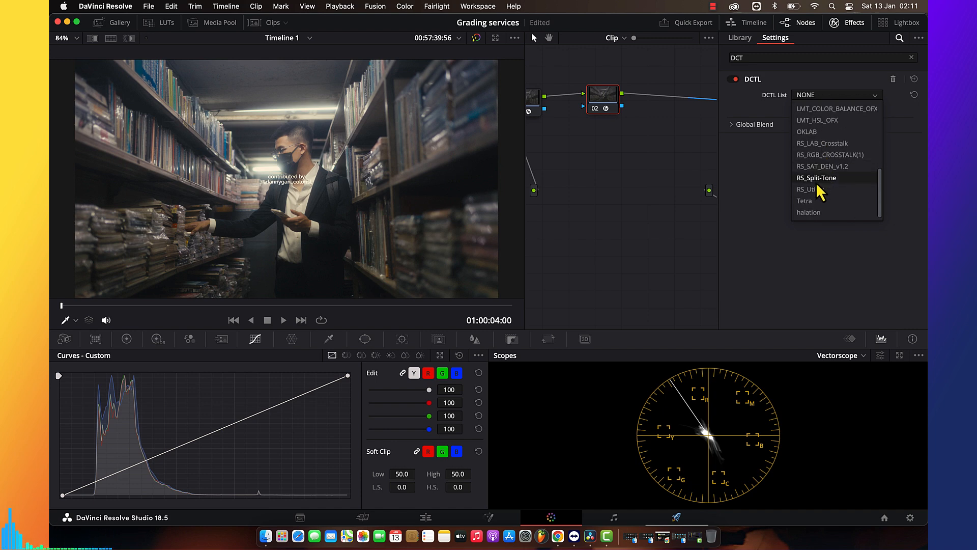
pyautogui.click(817, 179)
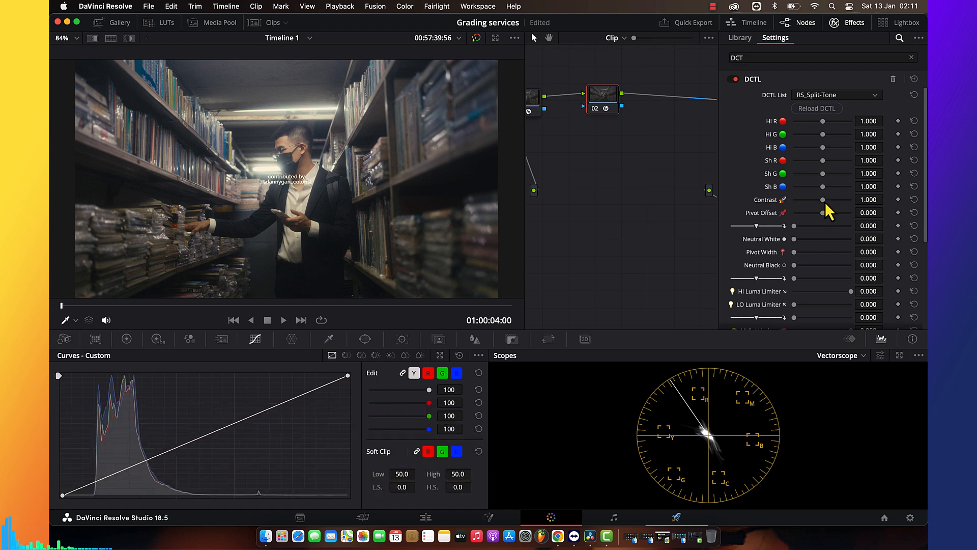
# Set the split-tone Contrast to 1.468 and Pivot Offset to 0.009, and compare the shot full screen with the grade off and on
pyautogui.moveTo(826, 204)
pyautogui.mouseDown()
pyautogui.moveTo(835, 201)
pyautogui.moveTo(823, 214)
pyautogui.mouseUp()
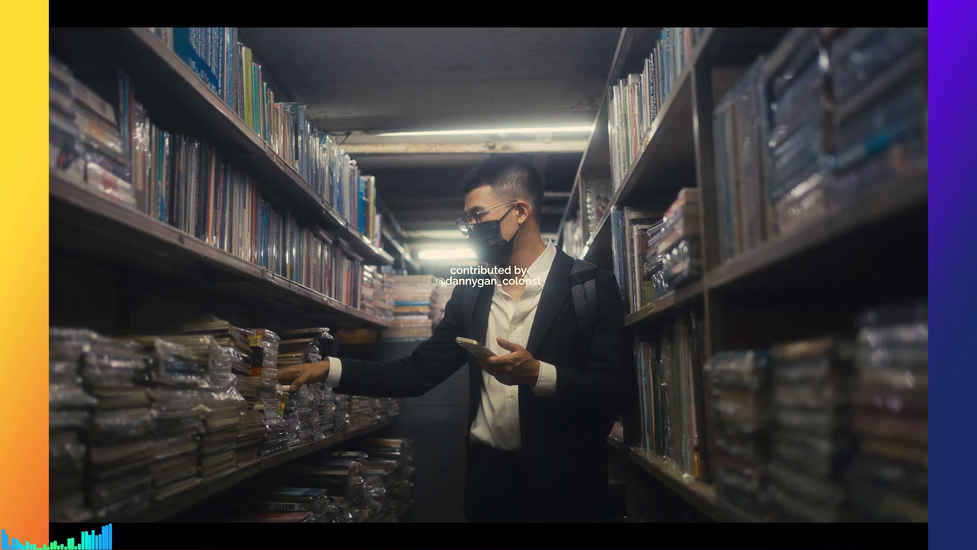
pyautogui.hotkey('shift', 'd')
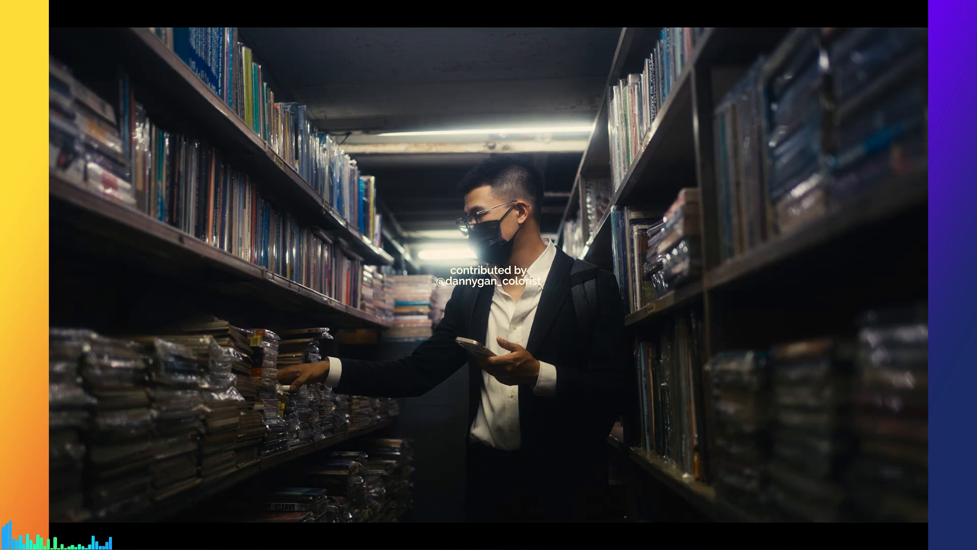
pyautogui.press('Escape')
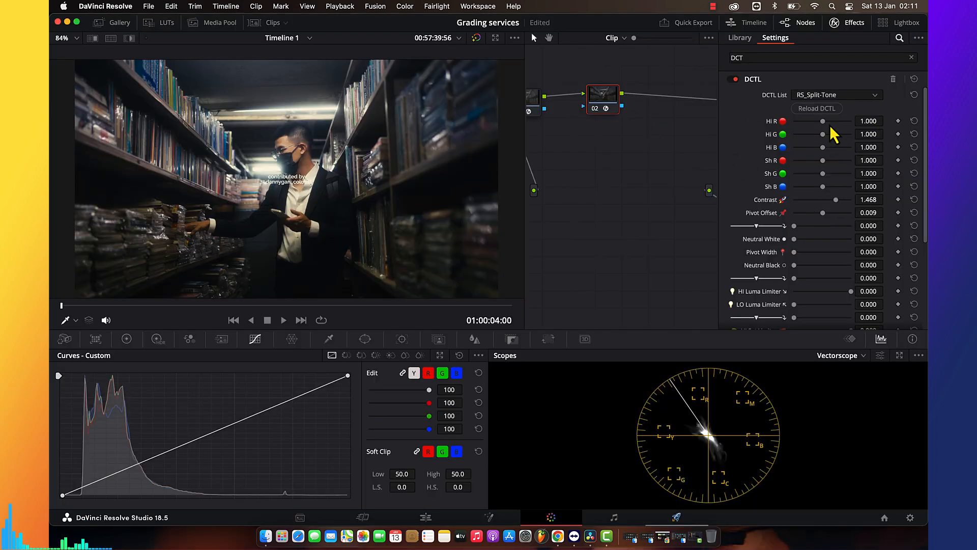
# Check the image on the waveform scope and return to the vectorscope
pyautogui.click(836, 355)
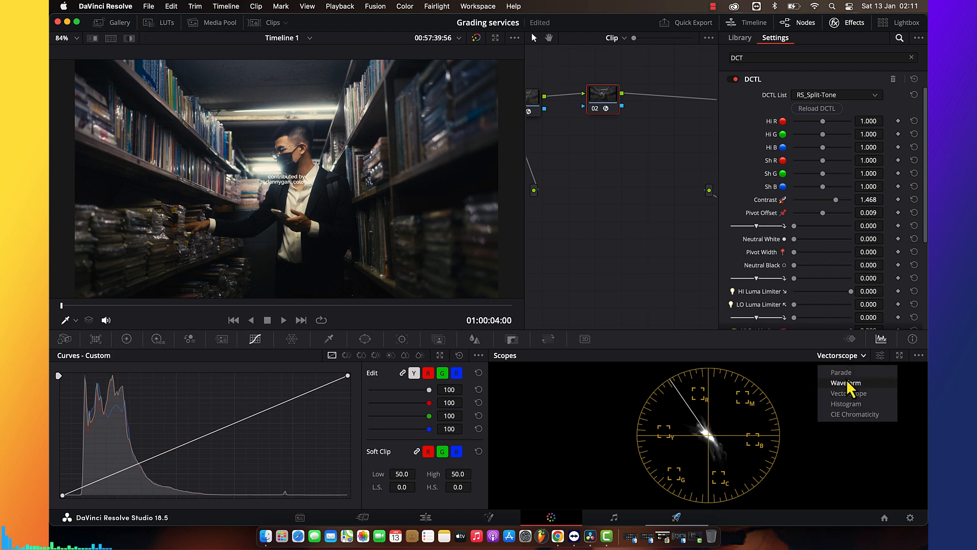
pyautogui.click(846, 384)
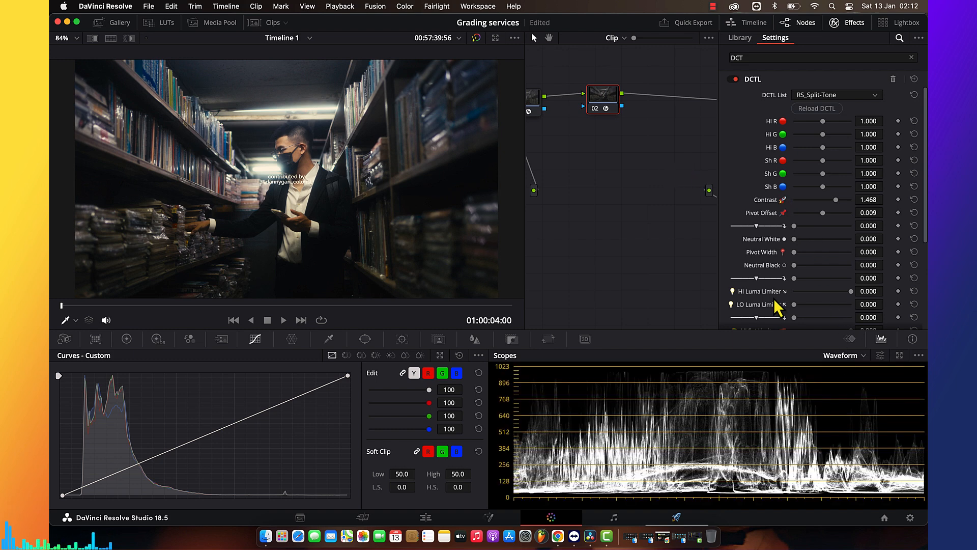
pyautogui.click(824, 354)
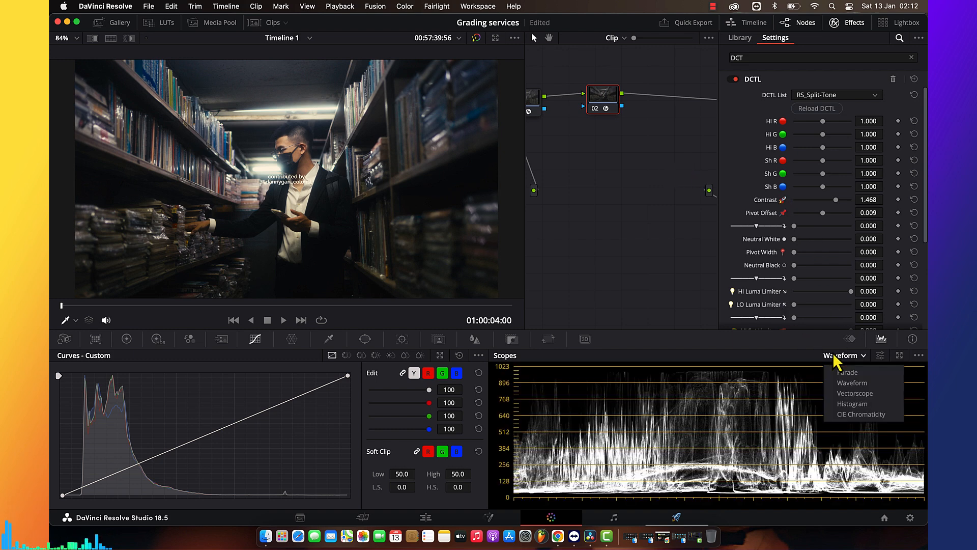
pyautogui.click(844, 394)
# Set highlight R, G, B to 0.922, 1.105, 0.950 and shadow R, G, B to 0.941, 1.032, 0.950
pyautogui.moveTo(823, 122); pyautogui.dragTo(817, 123)
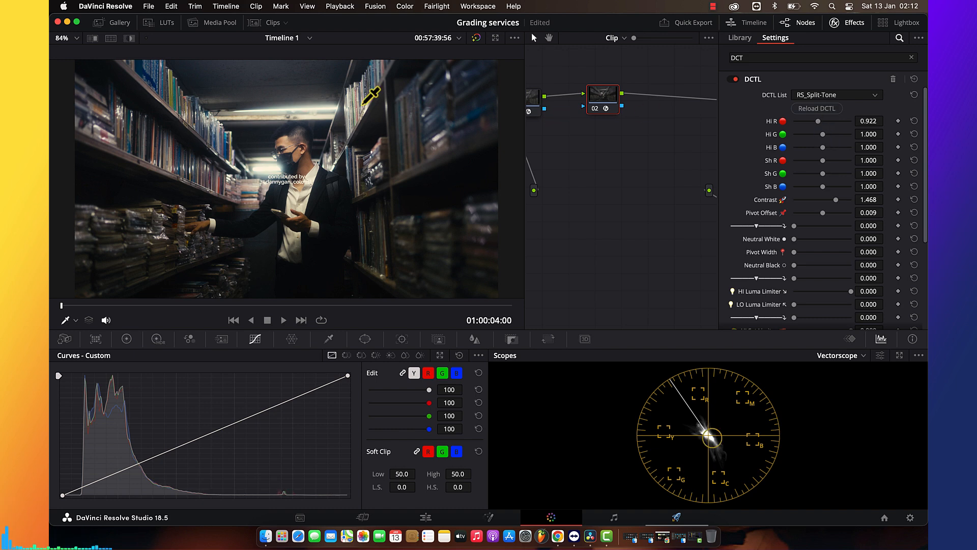
pyautogui.moveTo(823, 134); pyautogui.dragTo(820, 189)
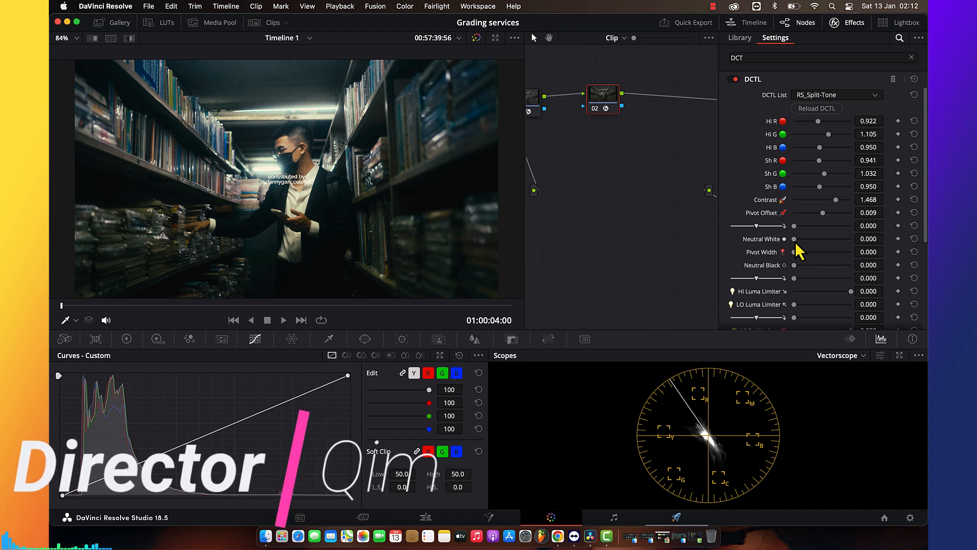
# Set Neutral White to 0.331, Neutral Black to 0.083, Pivot Width to 0.091 and HI Luma Limiter to -0.349, and review the grade full screen
pyautogui.moveTo(795, 243); pyautogui.dragTo(809, 240)
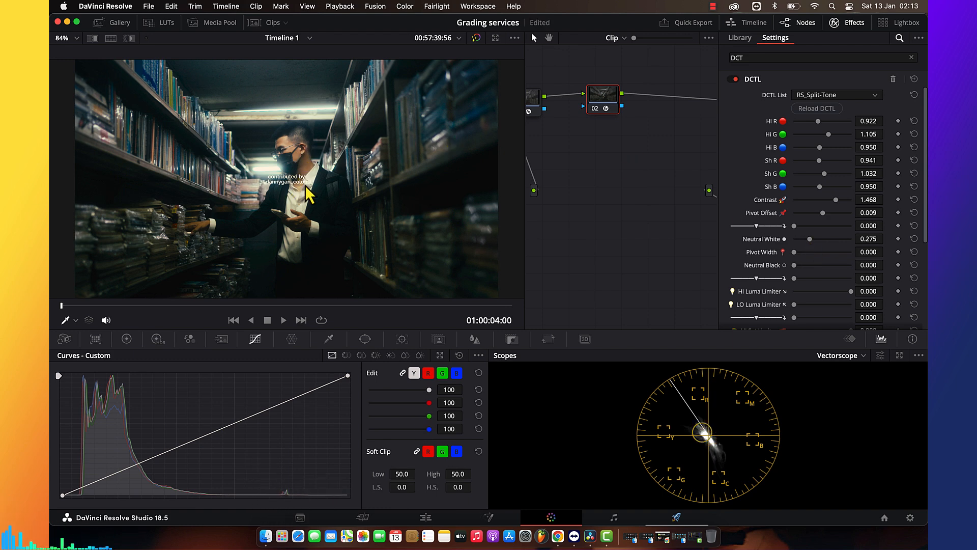
pyautogui.click(812, 242)
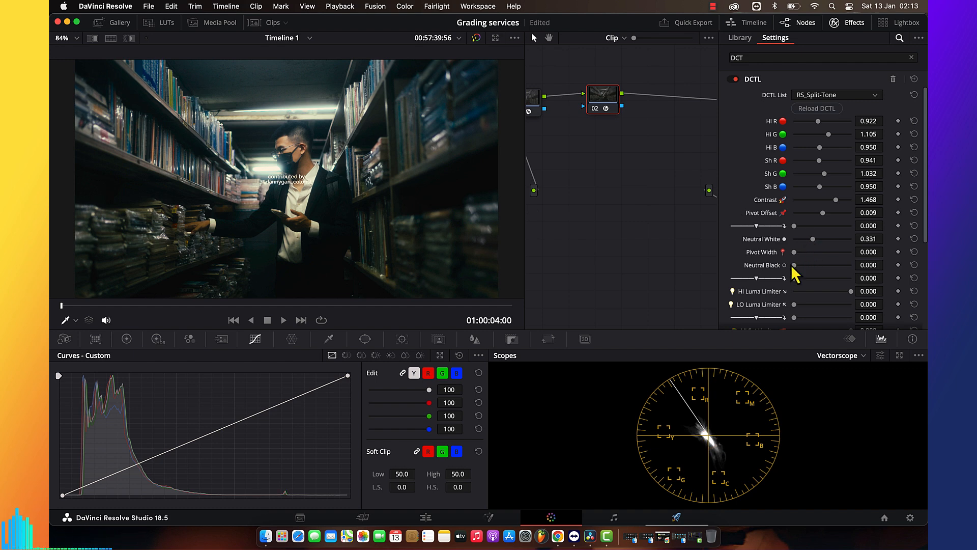
pyautogui.moveTo(795, 268)
pyautogui.mouseDown()
pyautogui.moveTo(806, 269)
pyautogui.moveTo(798, 268)
pyautogui.mouseUp()
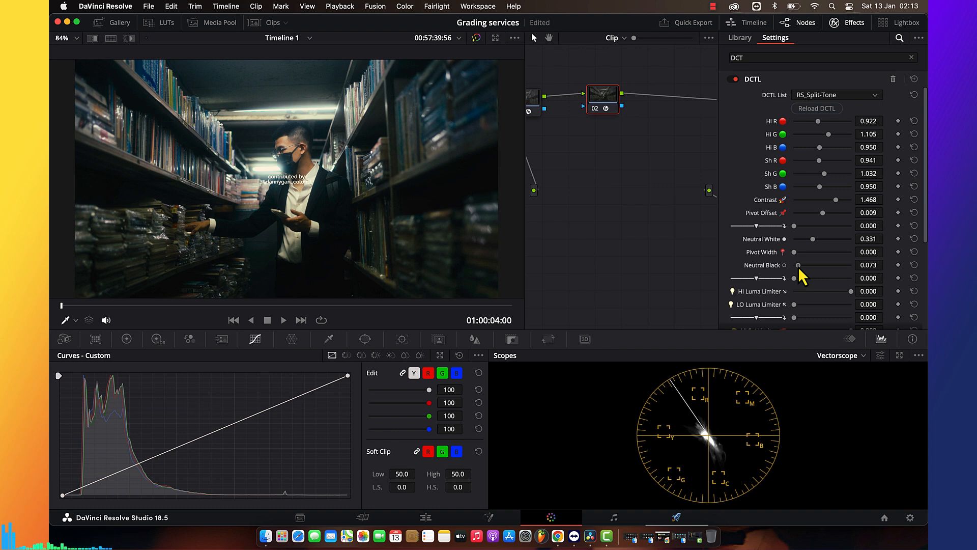
pyautogui.moveTo(795, 255); pyautogui.dragTo(799, 255)
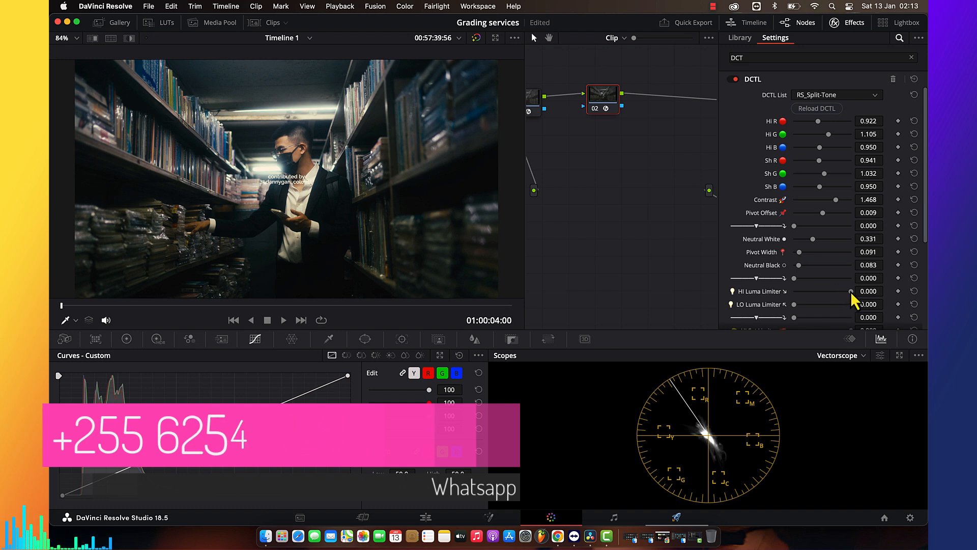
pyautogui.moveTo(851, 292); pyautogui.dragTo(843, 295)
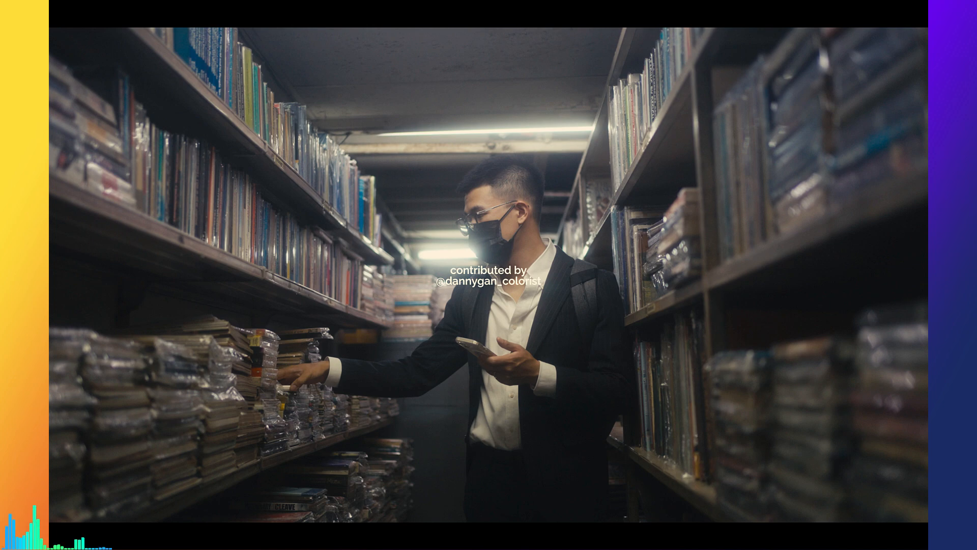
pyautogui.press('Escape')
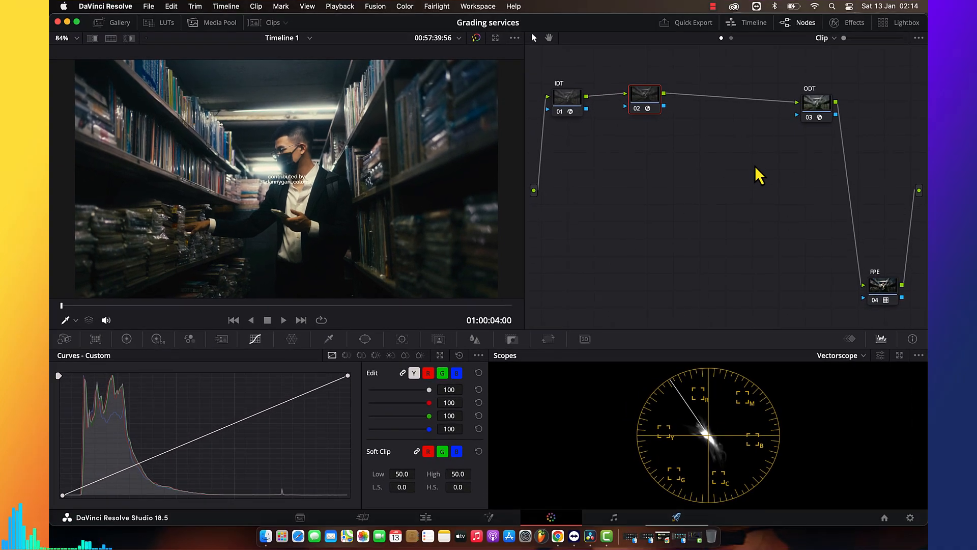
# Try Log-C4 as the split-tone DCTL's transfer function, and set it back to DaVinci Intermediate
pyautogui.click(845, 22)
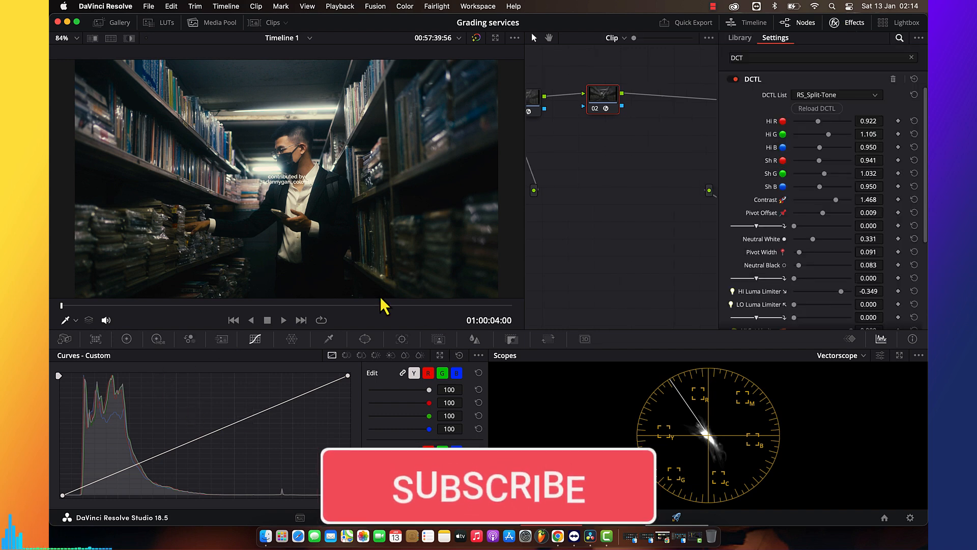
pyautogui.moveTo(925, 225); pyautogui.dragTo(924, 320)
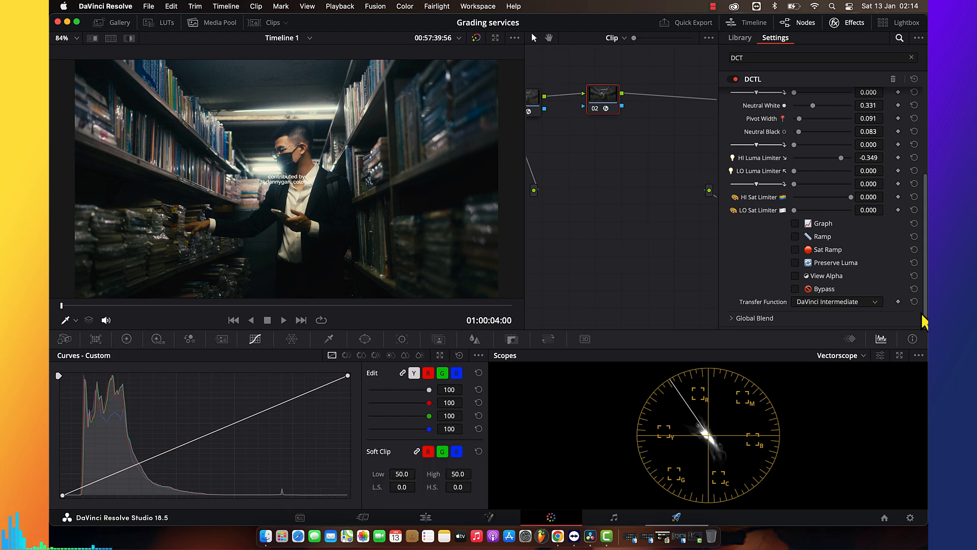
pyautogui.click(859, 305)
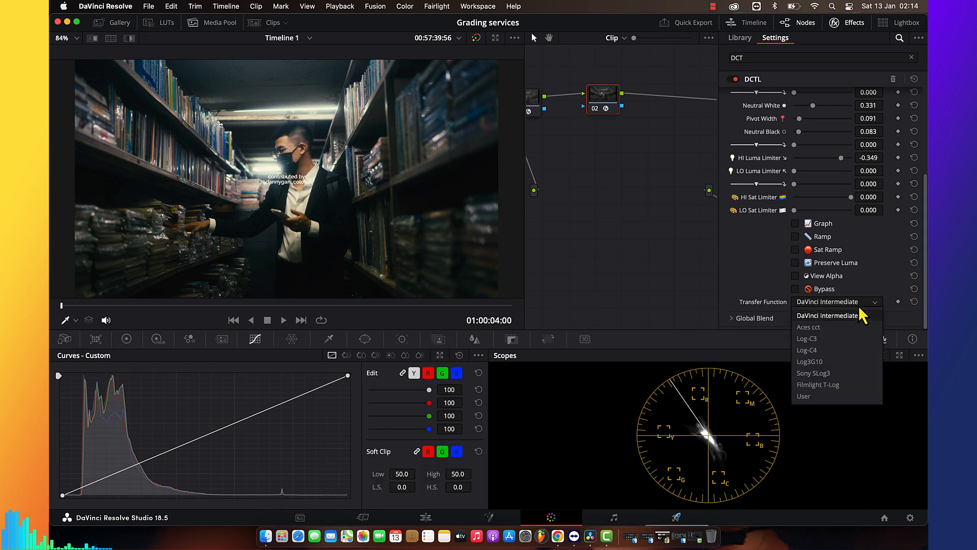
pyautogui.click(813, 354)
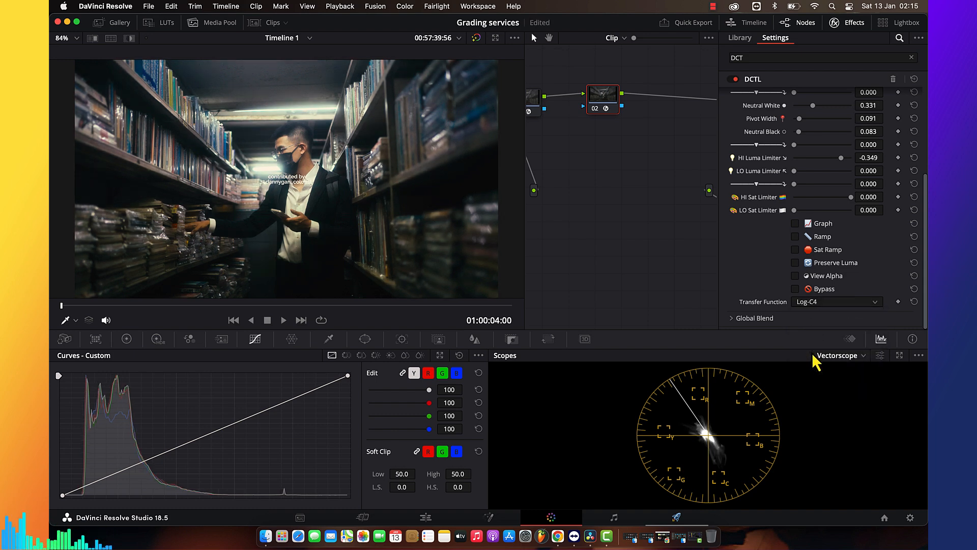
pyautogui.click(822, 303)
pyautogui.click(820, 317)
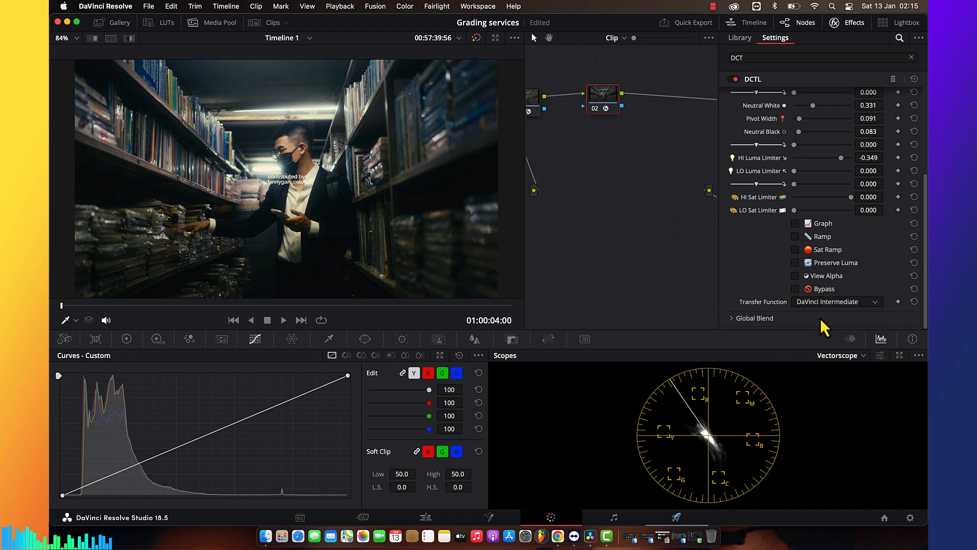
# Try the split-tone DCTL's Graph, Ramp, Sat Ramp and Preserve Luma options, and leave them all turned off
pyautogui.click(795, 224)
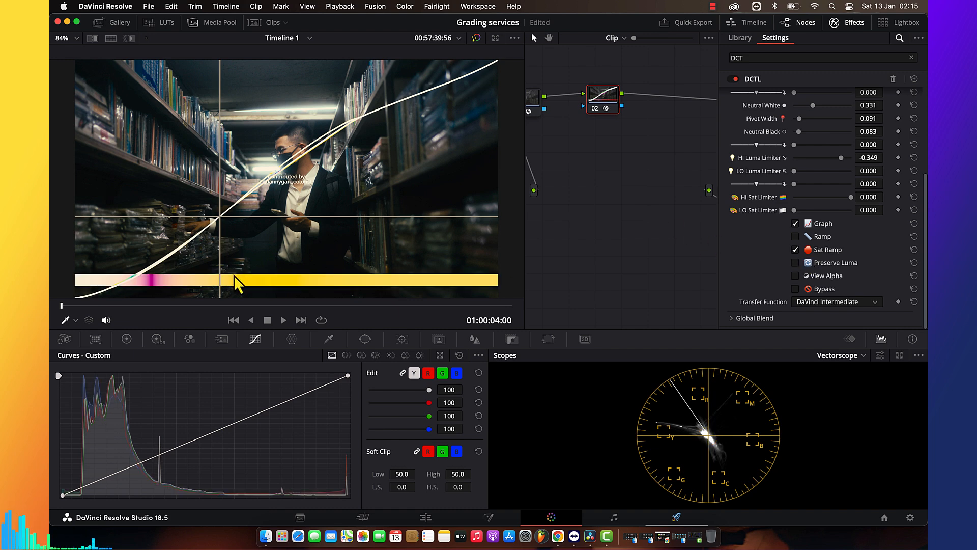
pyautogui.click(796, 276)
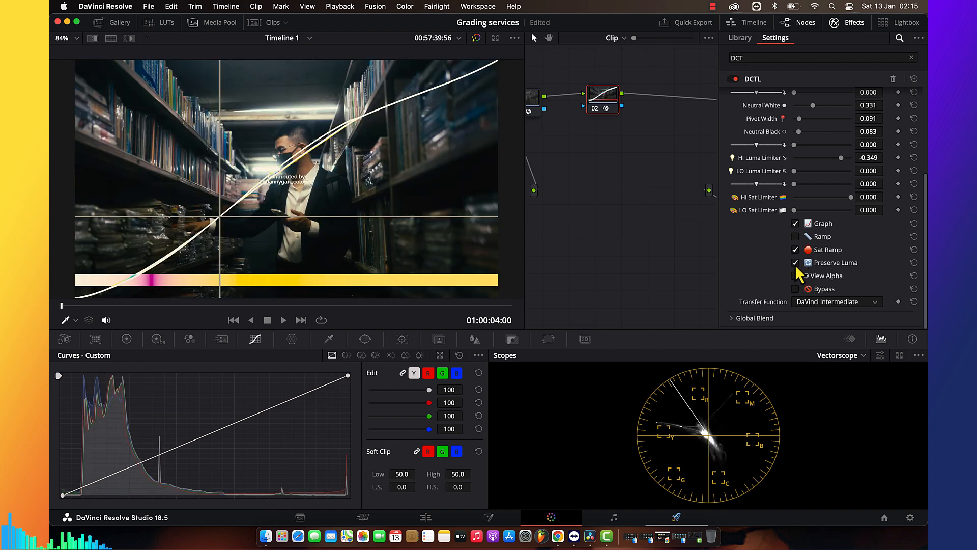
pyautogui.click(796, 266)
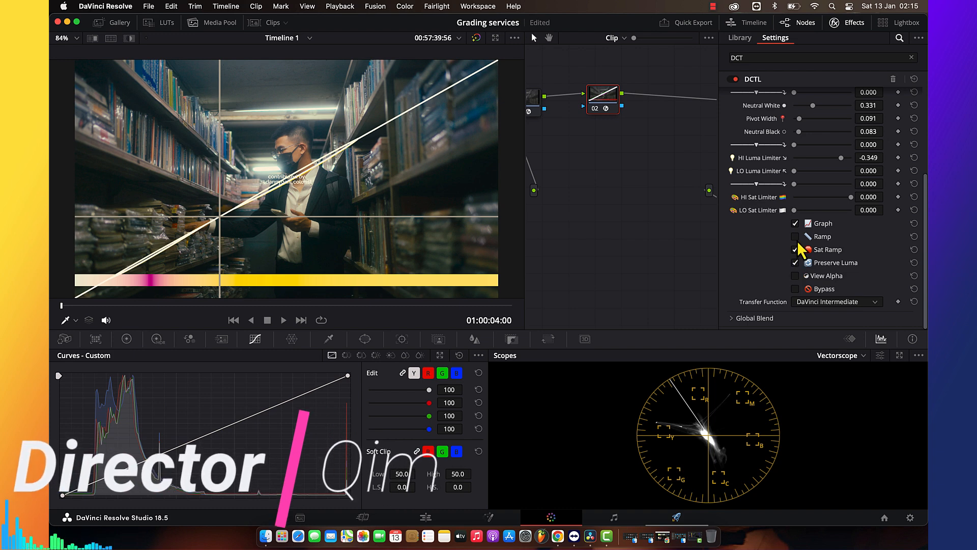
pyautogui.click(796, 237)
pyautogui.click(795, 236)
pyautogui.click(795, 223)
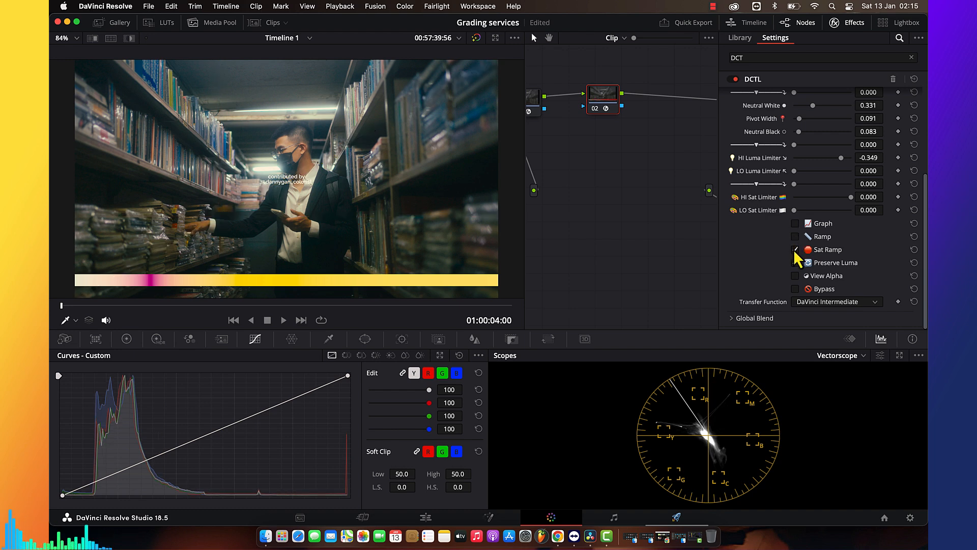
pyautogui.click(794, 249)
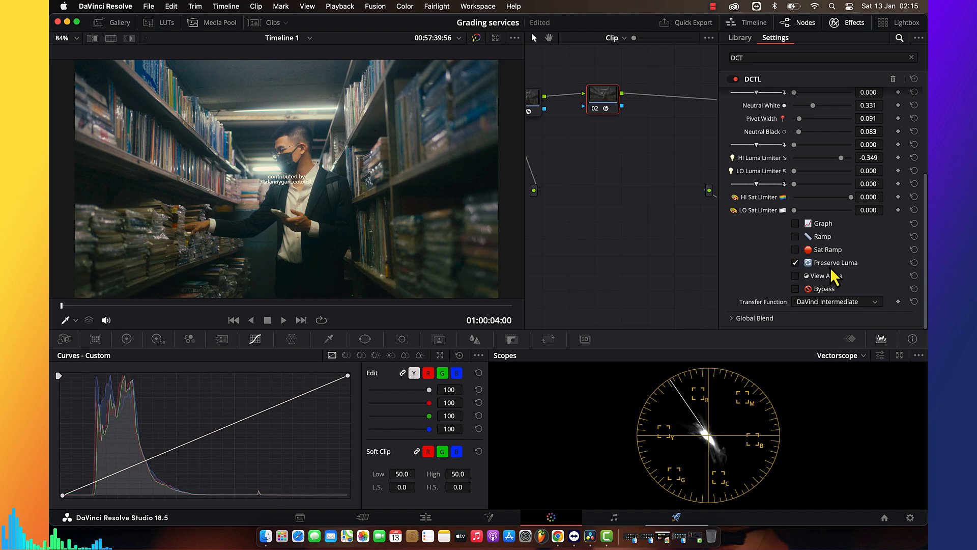
pyautogui.click(797, 265)
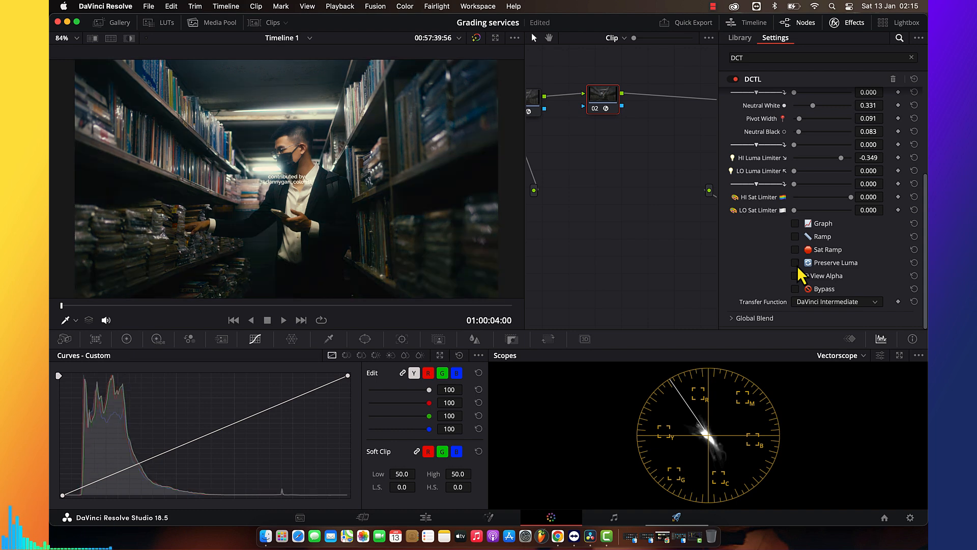
# Label the split-tone node between the IDT and ODT as SPLITONE
pyautogui.click(851, 22)
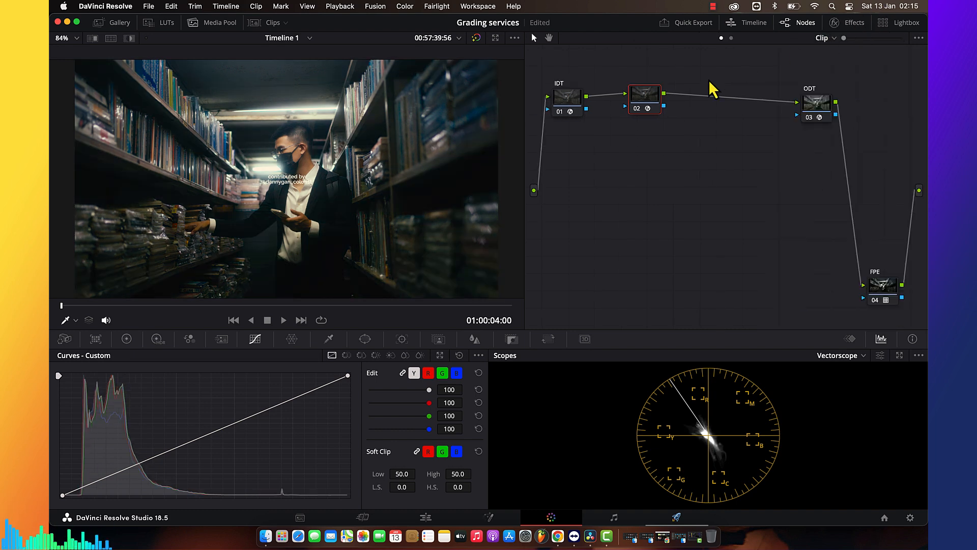
pyautogui.rightClick(644, 95)
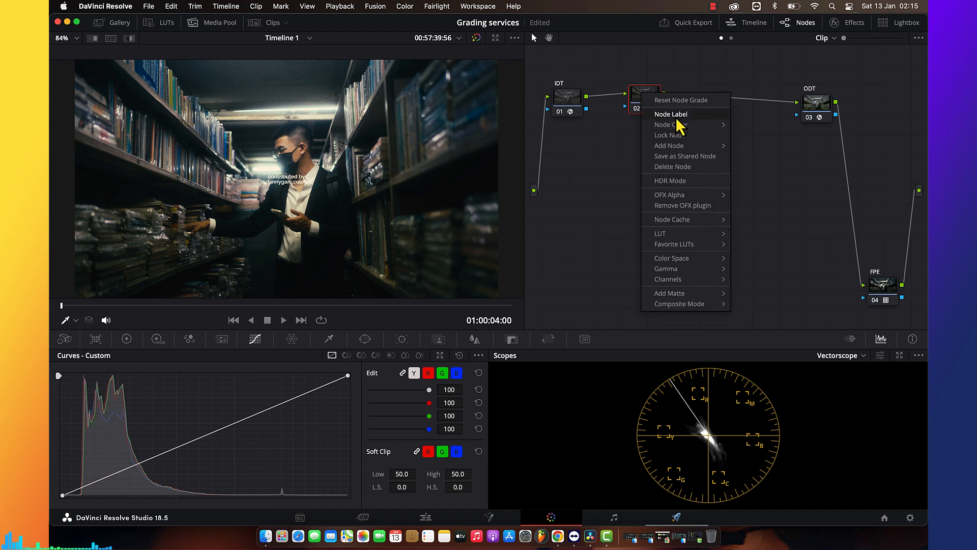
pyautogui.click(677, 125)
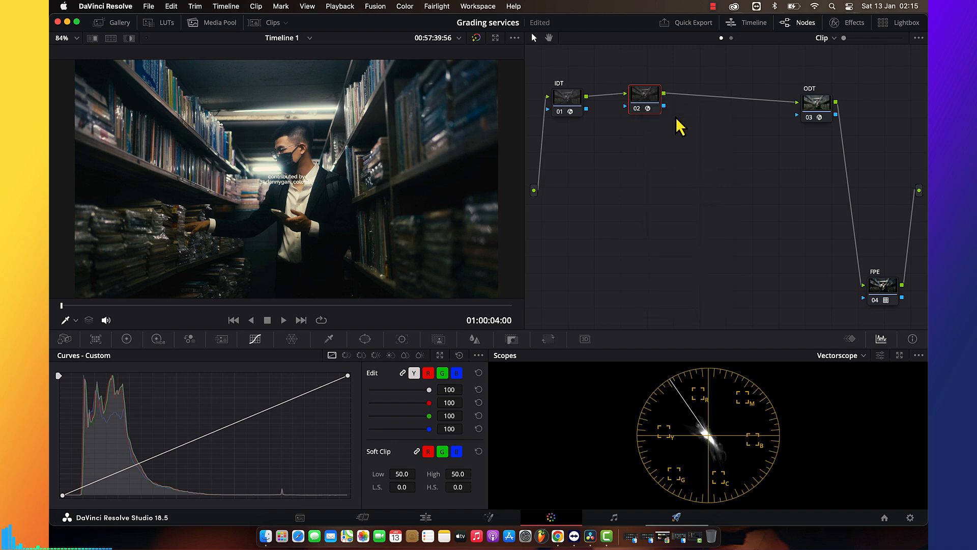
pyautogui.write('SPLITONE')
pyautogui.press('Return')
# Add a serial node after SPLITONE, place it below that node and label it LOOK
pyautogui.hotkey('alt', 's')
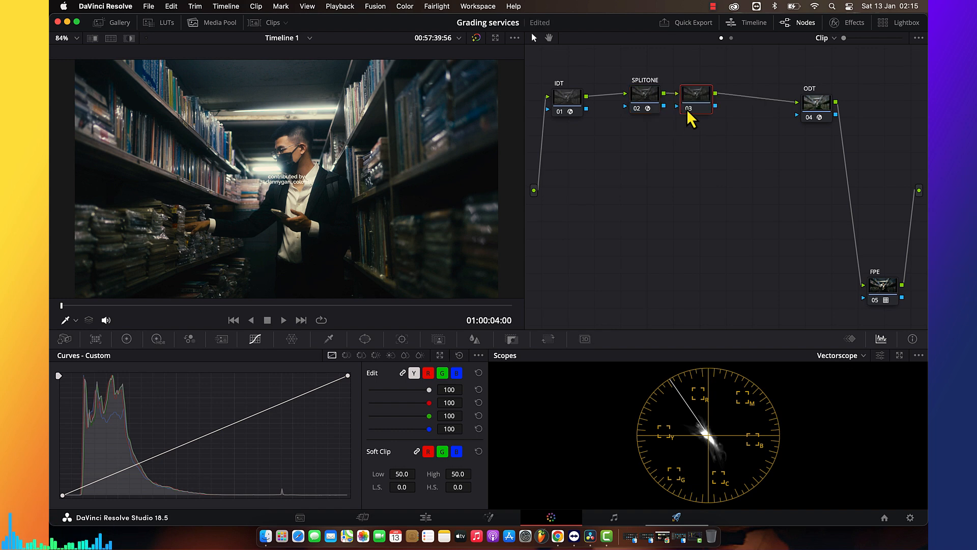
pyautogui.moveTo(694, 104); pyautogui.dragTo(660, 210)
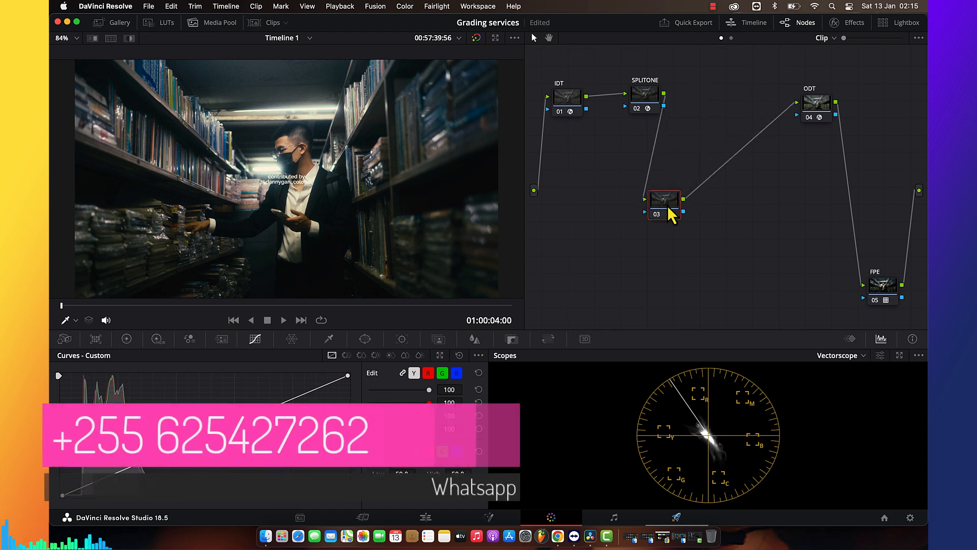
pyautogui.click(842, 23)
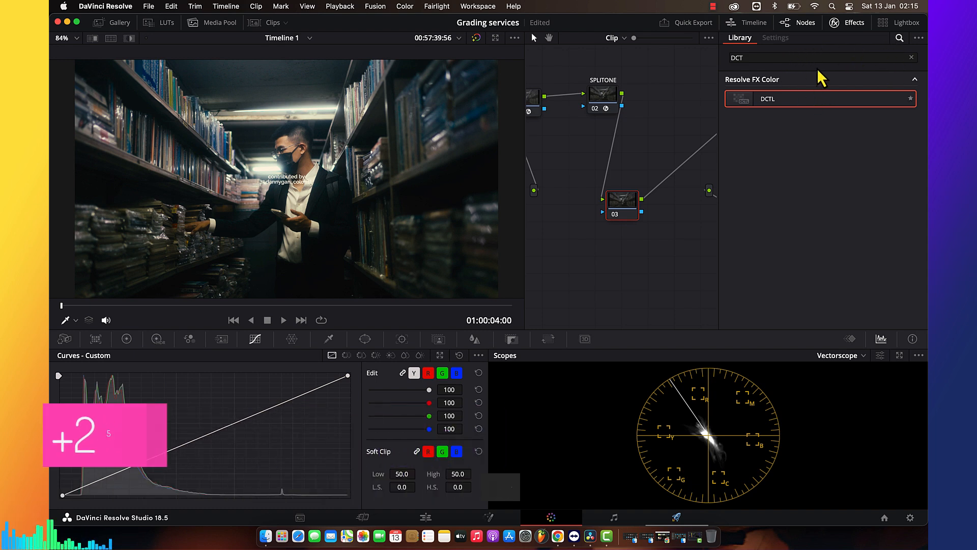
pyautogui.rightClick(620, 202)
pyautogui.click(638, 219)
pyautogui.write('LLOK')
pyautogui.press('BackSpace')
pyautogui.press('BackSpace')
pyautogui.press('BackSpace')
pyautogui.write('OOK')
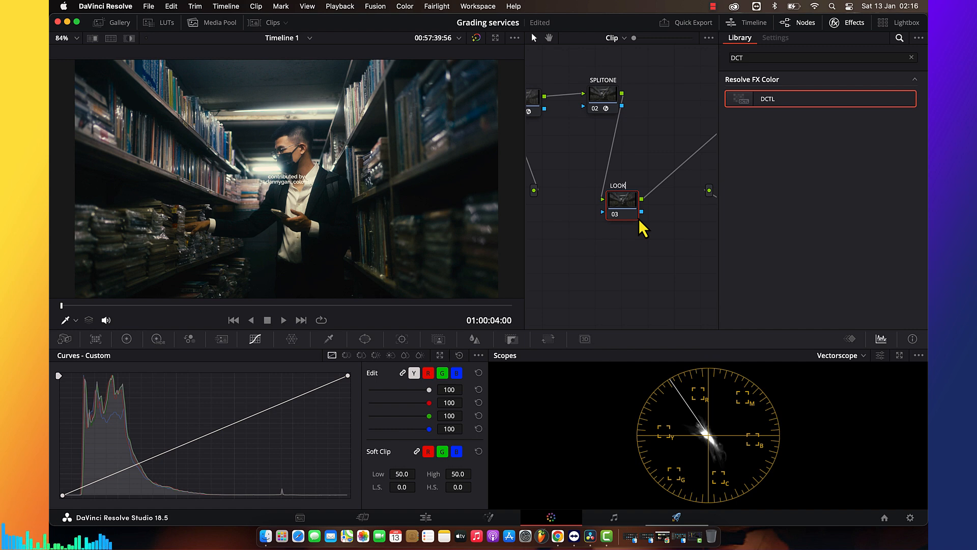
pyautogui.press('Return')
# Apply the DCTL effect to the LOOK node and load DMC_3x3Matrix in it
pyautogui.moveTo(775, 100); pyautogui.dragTo(629, 204)
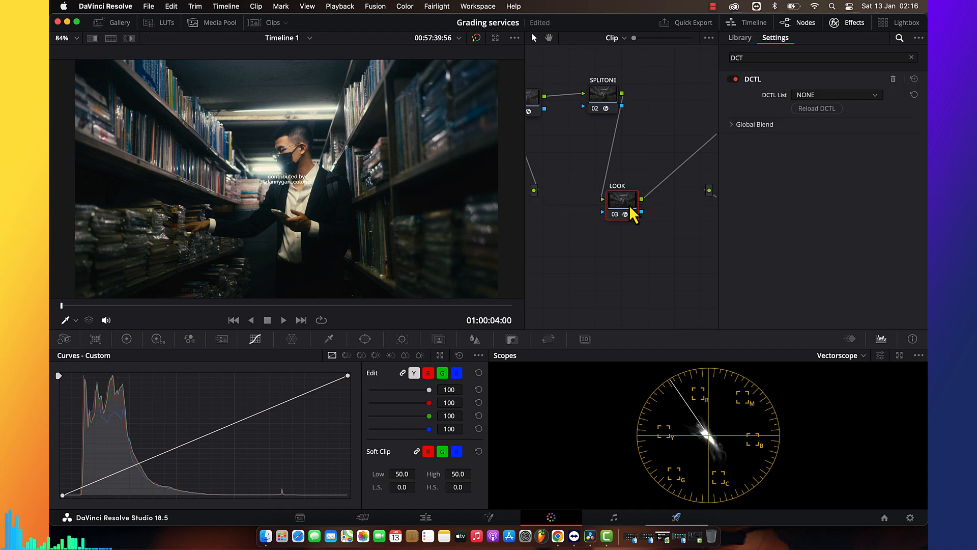
pyautogui.click(818, 97)
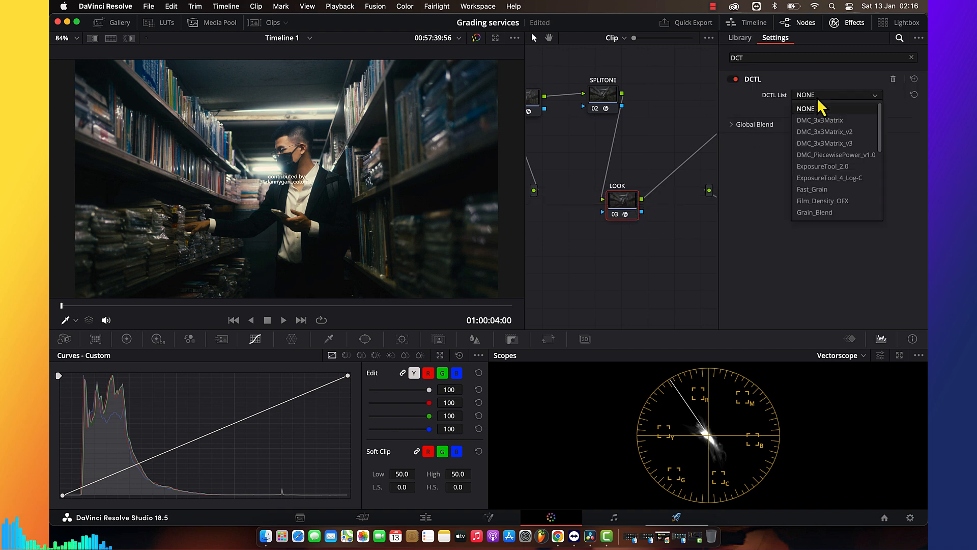
pyautogui.click(822, 125)
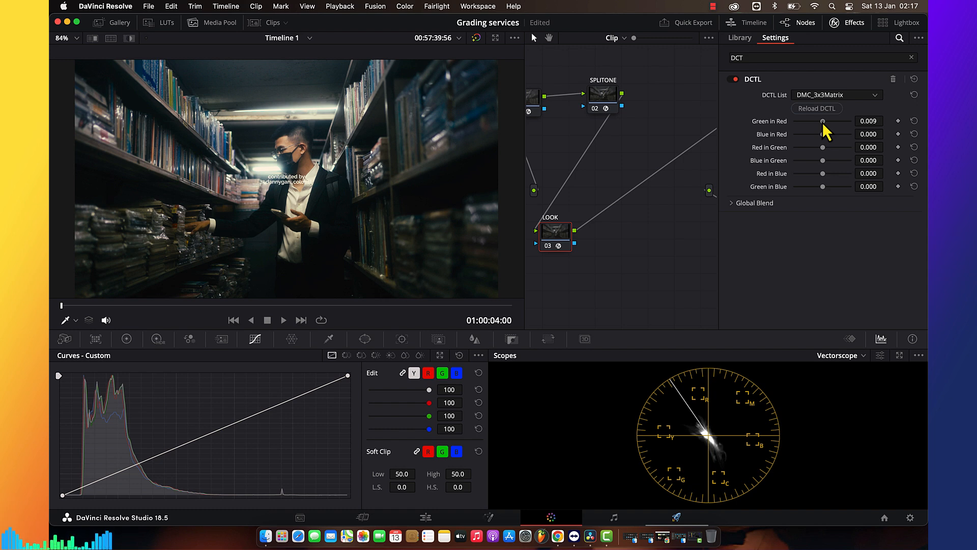
# Set Green in Red to -0.798, Blue in Red to -0.229, Red in Green to 0.009 and Blue in Green to -0.193, and review the grade full screen
pyautogui.moveTo(823, 122); pyautogui.dragTo(799, 125)
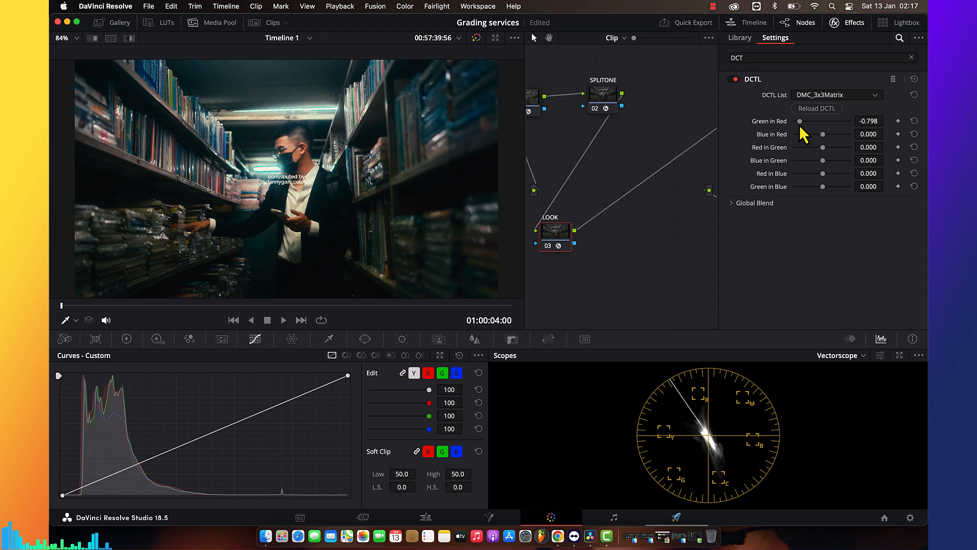
pyautogui.moveTo(824, 135)
pyautogui.mouseDown()
pyautogui.moveTo(835, 134)
pyautogui.moveTo(815, 136)
pyautogui.moveTo(823, 153)
pyautogui.mouseUp()
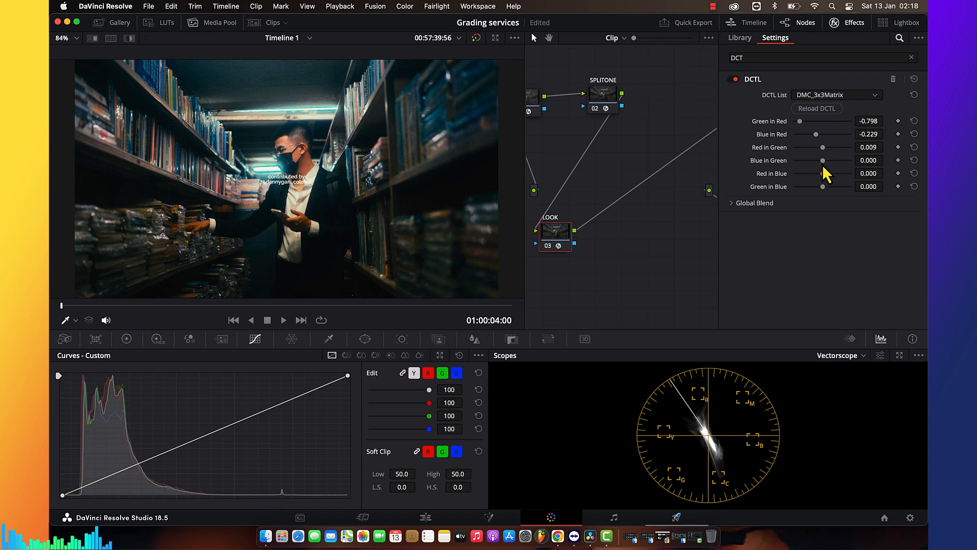
pyautogui.moveTo(822, 164); pyautogui.dragTo(836, 162)
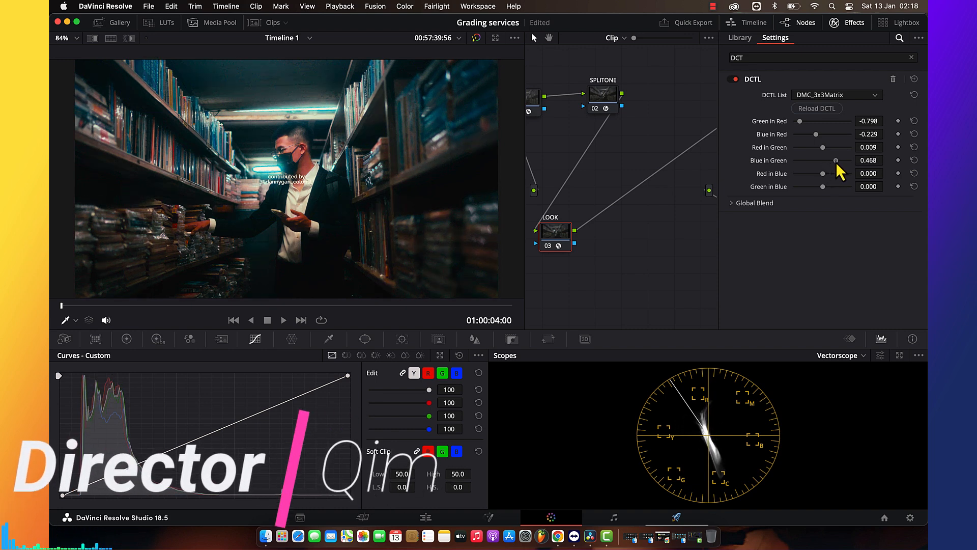
pyautogui.moveTo(835, 161); pyautogui.dragTo(835, 162)
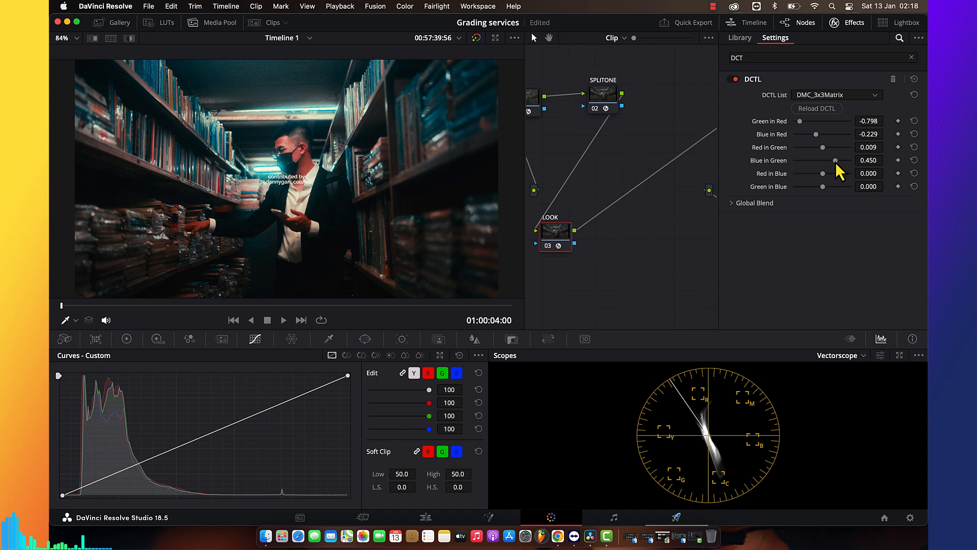
pyautogui.moveTo(836, 162); pyautogui.dragTo(820, 173)
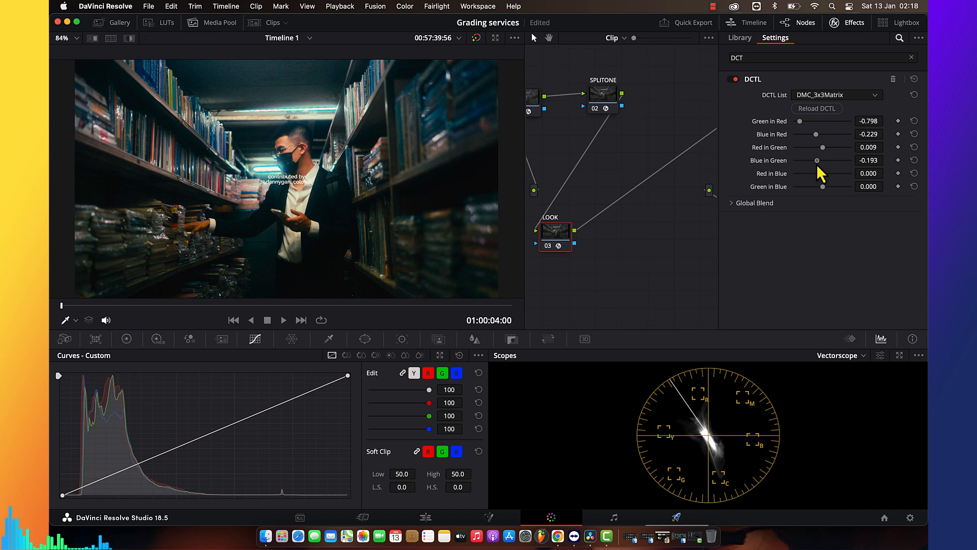
pyautogui.press('super+f')
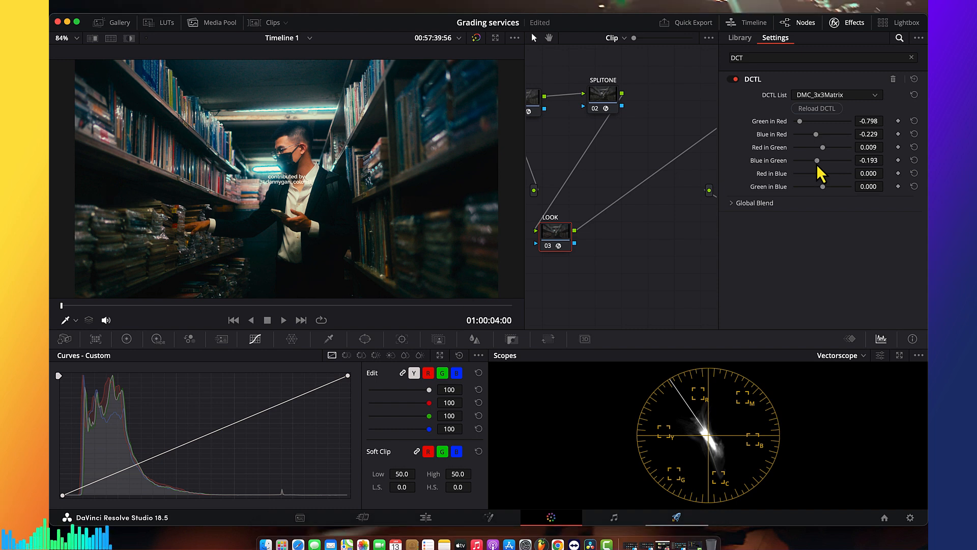
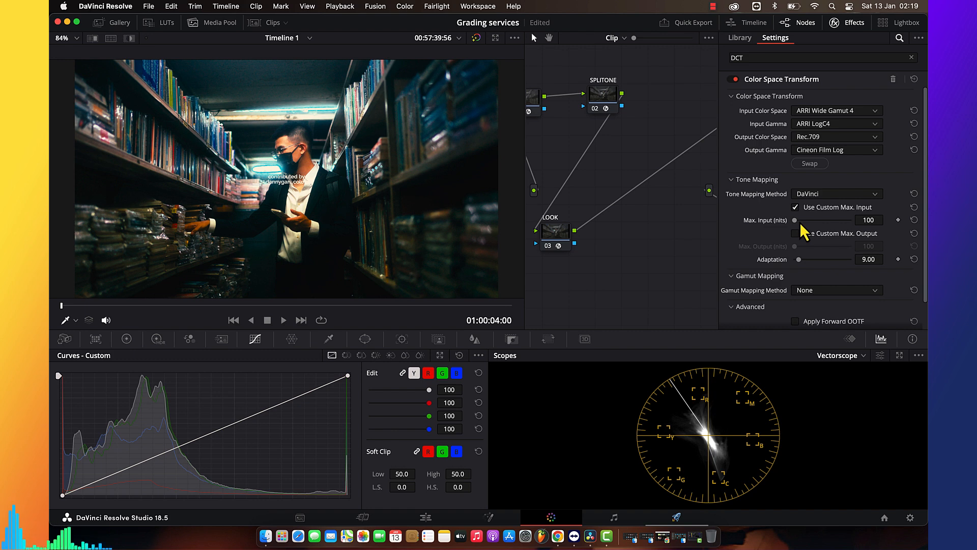
# Set the ODT color space transform's custom maximum input to 10000 nits and custom maximum output to 100 nits, and review the grade full screen
pyautogui.moveTo(801, 223); pyautogui.dragTo(855, 222)
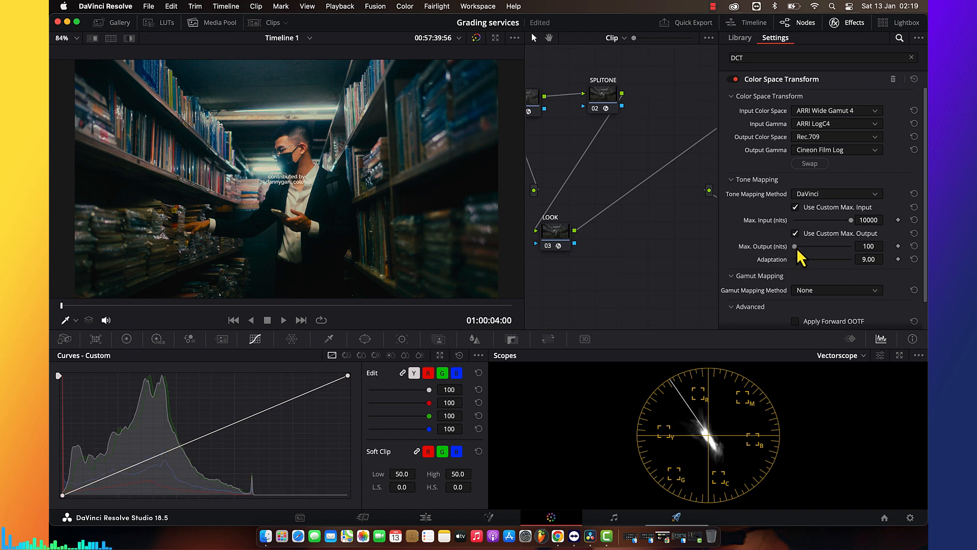
pyautogui.moveTo(797, 248)
pyautogui.mouseDown()
pyautogui.moveTo(815, 247)
pyautogui.moveTo(799, 249)
pyautogui.mouseUp()
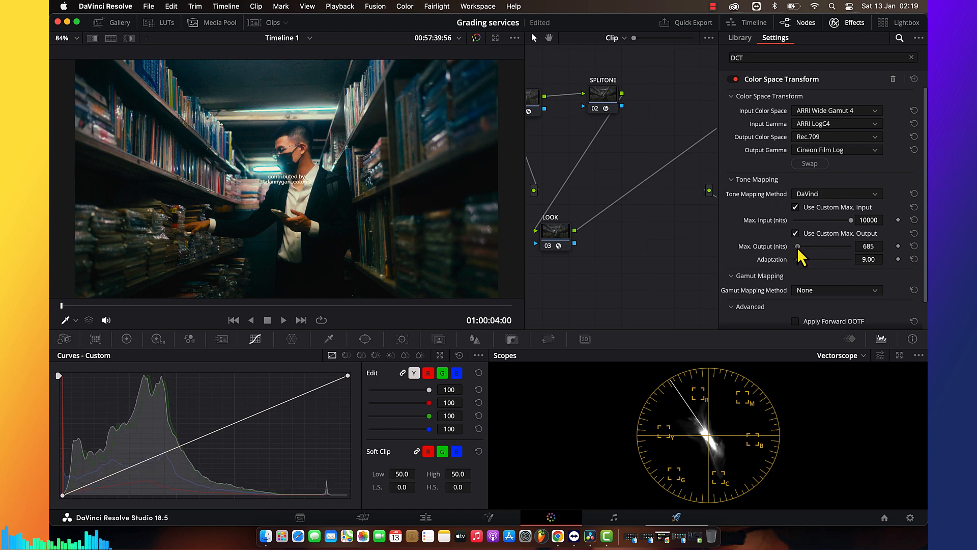
pyautogui.click(915, 246)
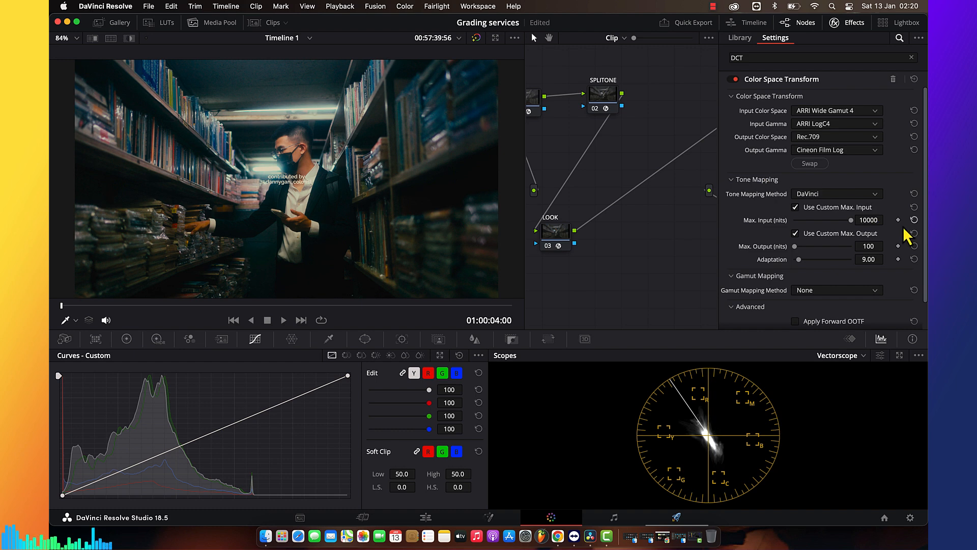
pyautogui.click(796, 207)
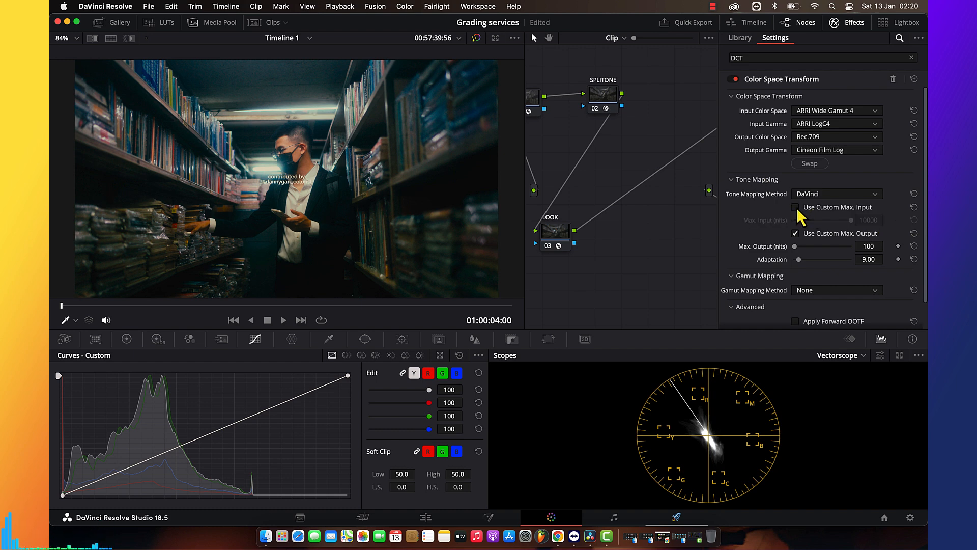
pyautogui.click(795, 208)
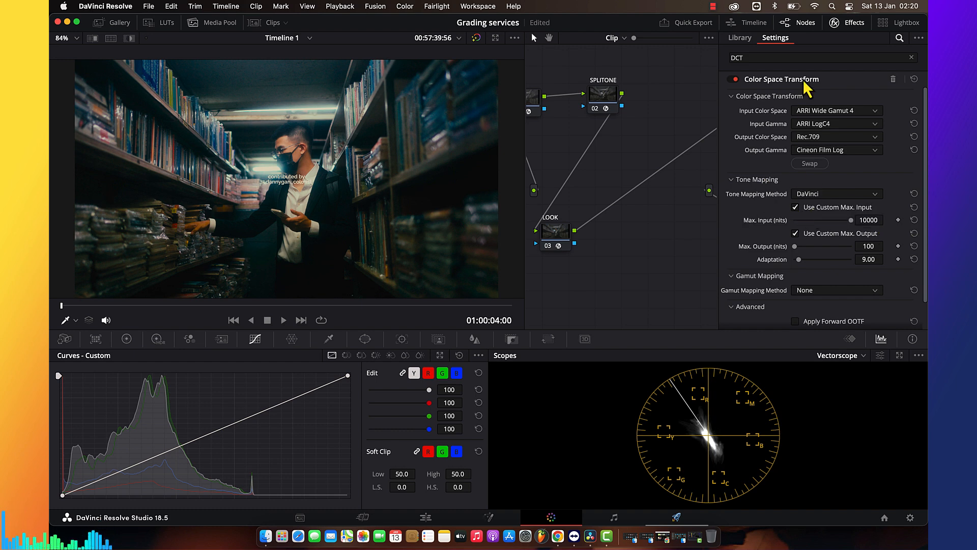
pyautogui.click(847, 23)
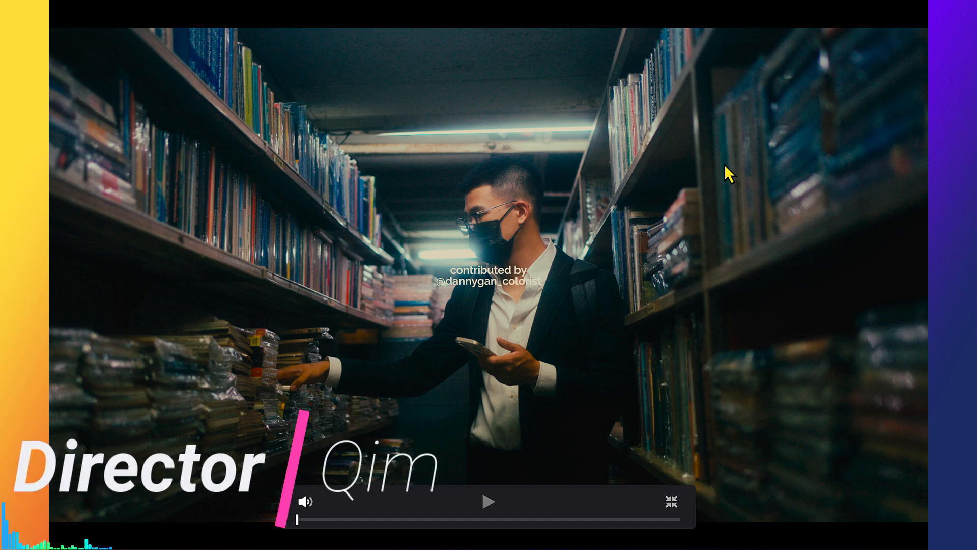
pyautogui.press('Escape')
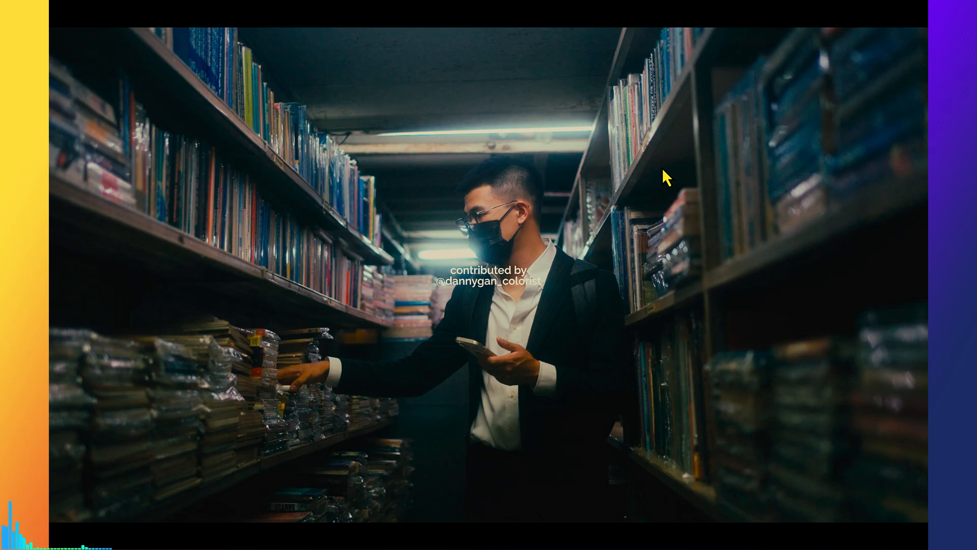
pyautogui.press('Escape')
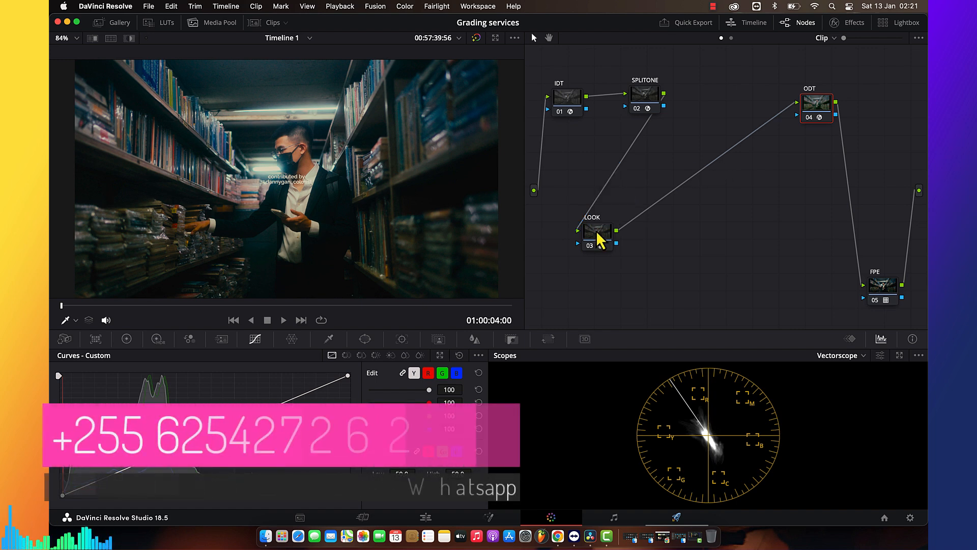
# Add a serial node after LOOK, space it further along the row and label it HSV
pyautogui.click(600, 242)
pyautogui.hotkey('alt', 's')
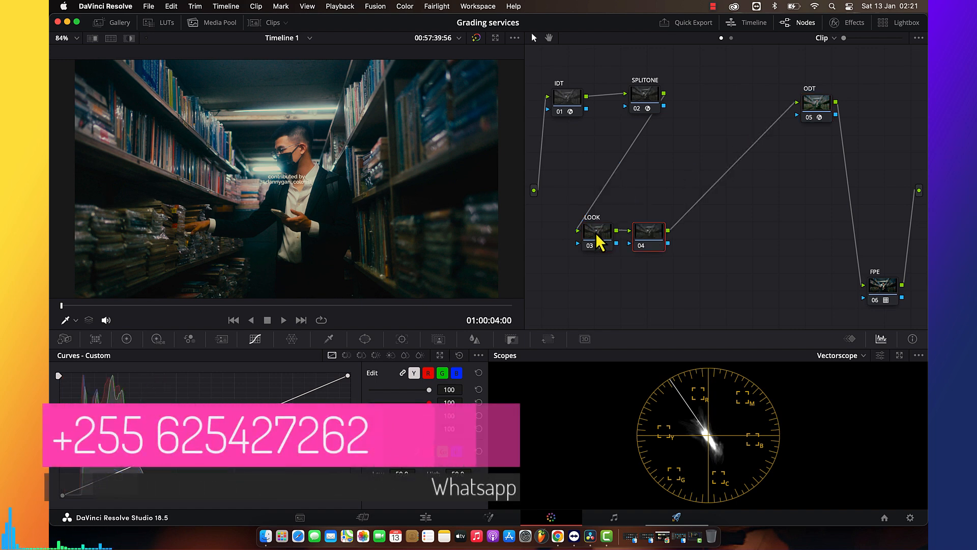
pyautogui.moveTo(661, 237); pyautogui.dragTo(709, 232)
pyautogui.rightClick(693, 233)
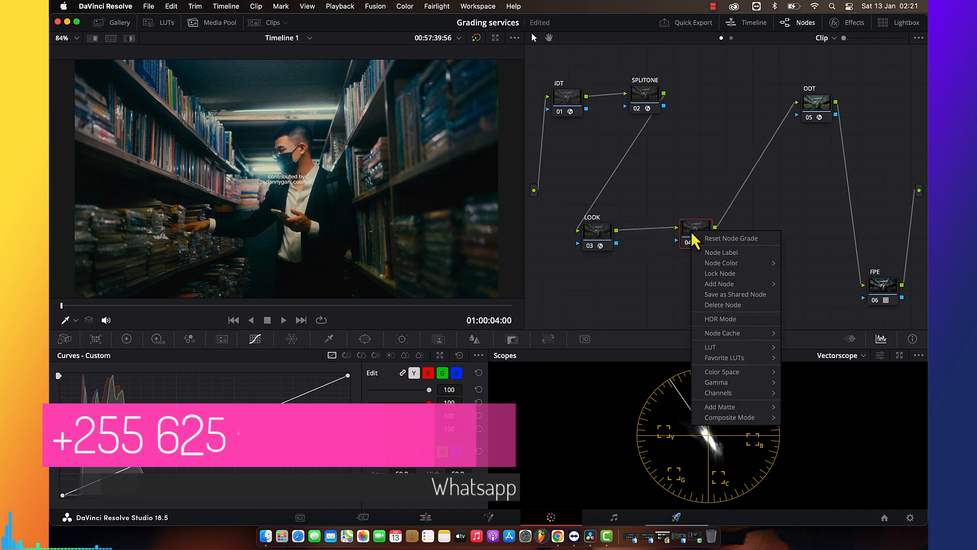
pyautogui.click(710, 251)
pyautogui.write('H')
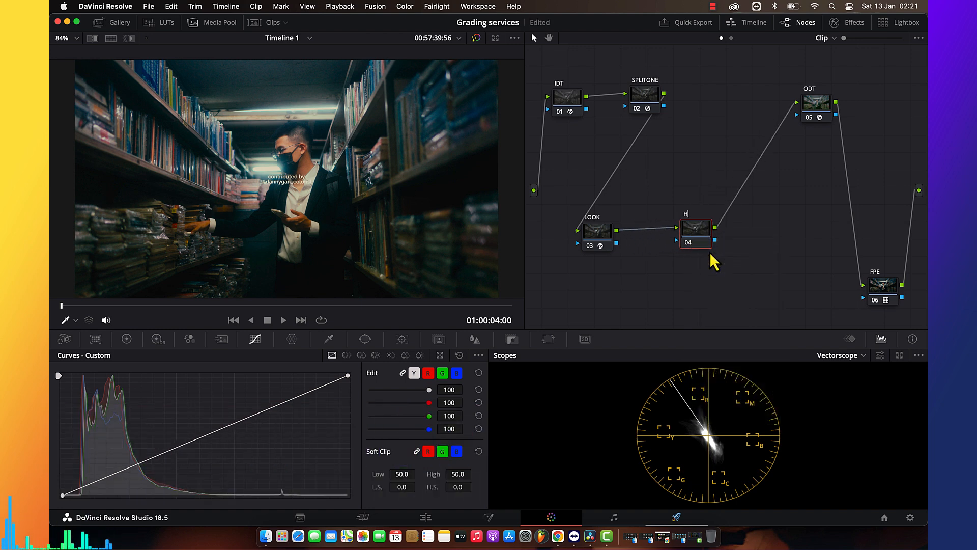
pyautogui.write('SV')
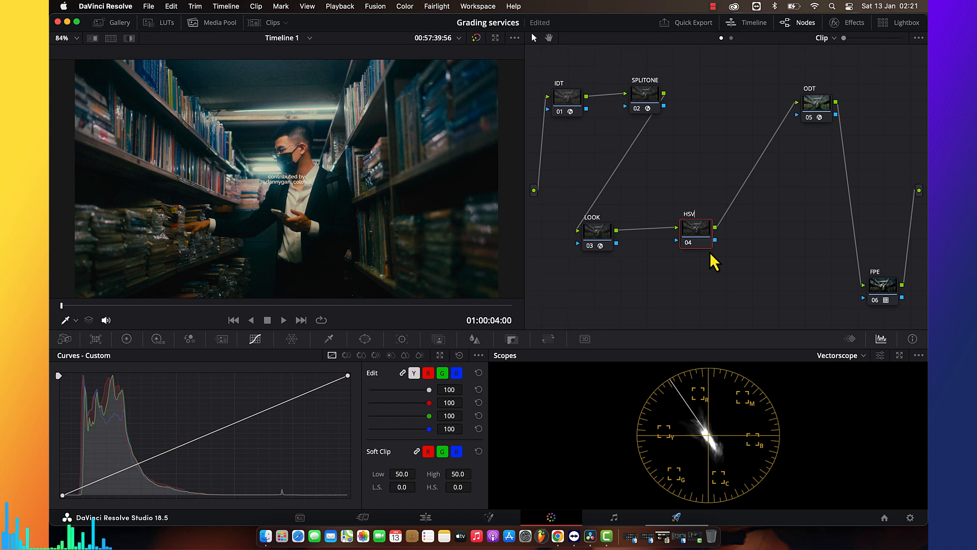
# Add a serial node after HSV and label it FILM DENS
pyautogui.hotkey('alt', 's')
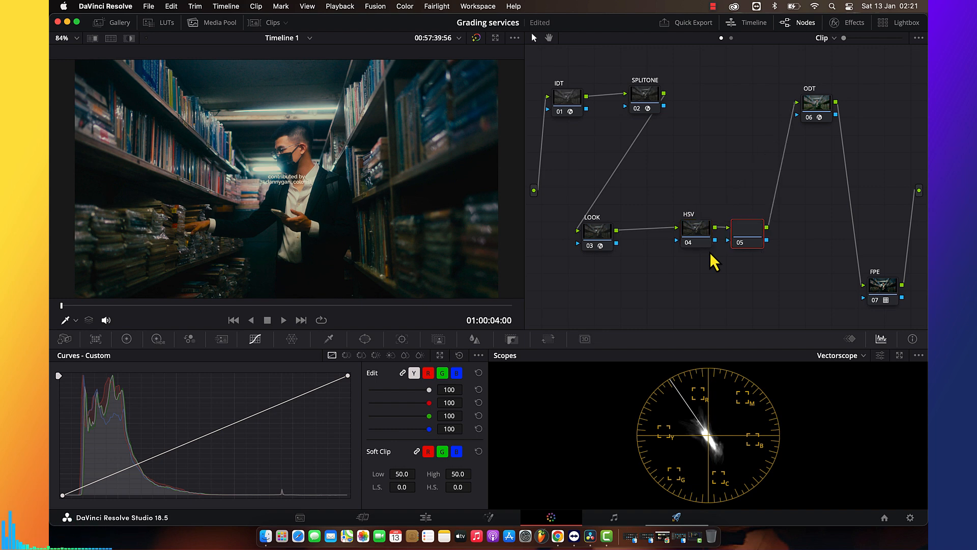
pyautogui.rightClick(755, 250)
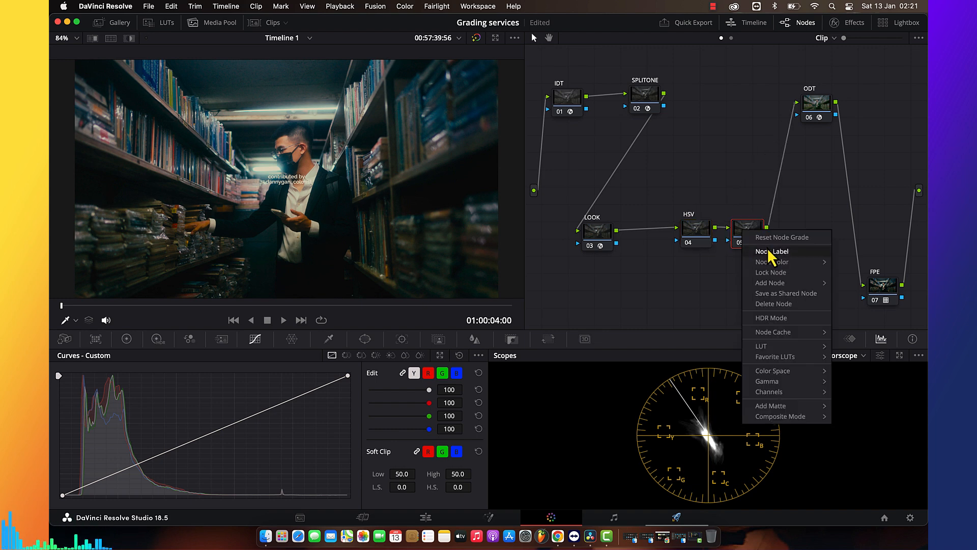
pyautogui.click(768, 250)
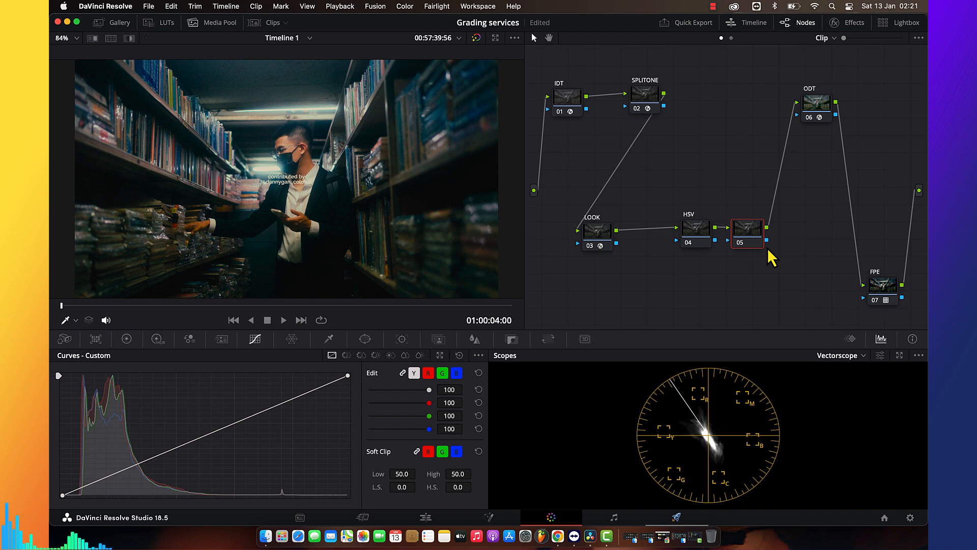
pyautogui.write('FILM')
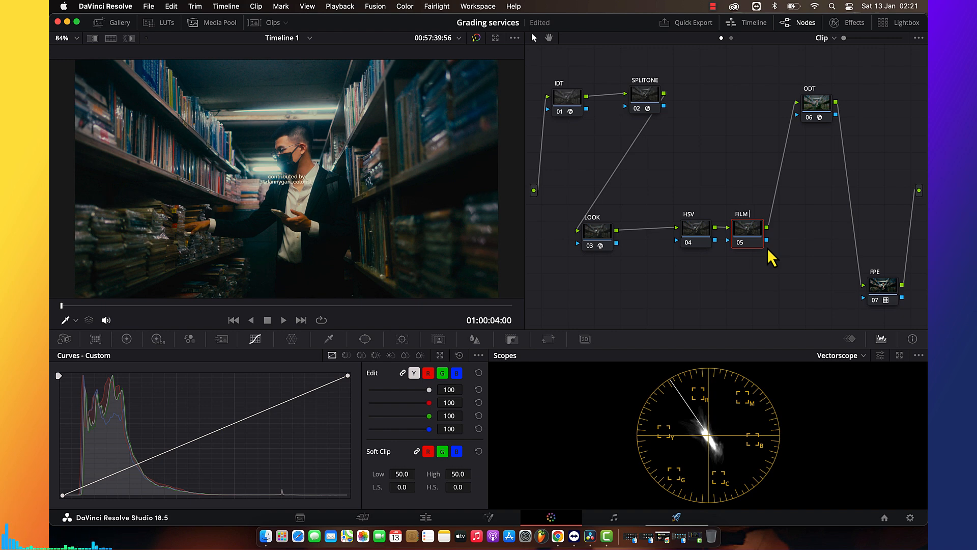
pyautogui.write(' DENS')
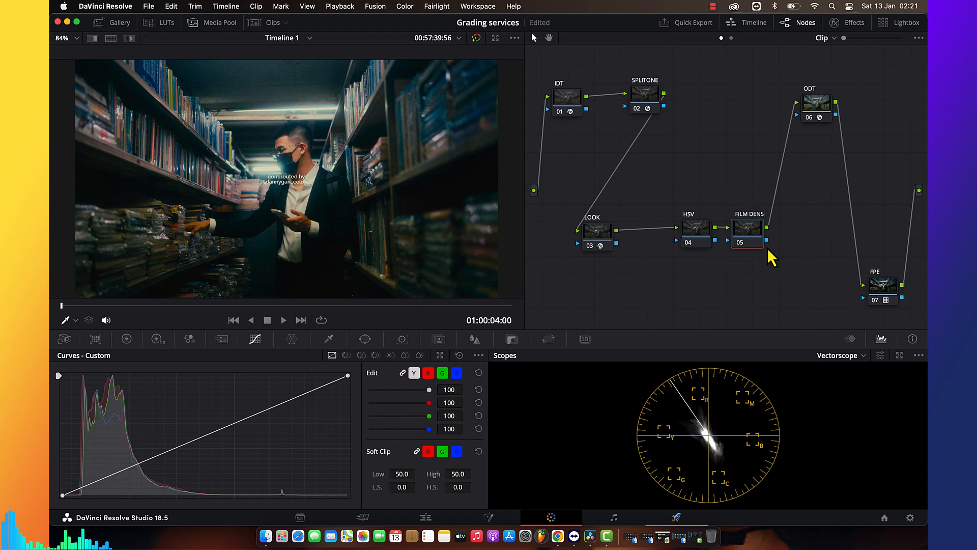
pyautogui.press('Return')
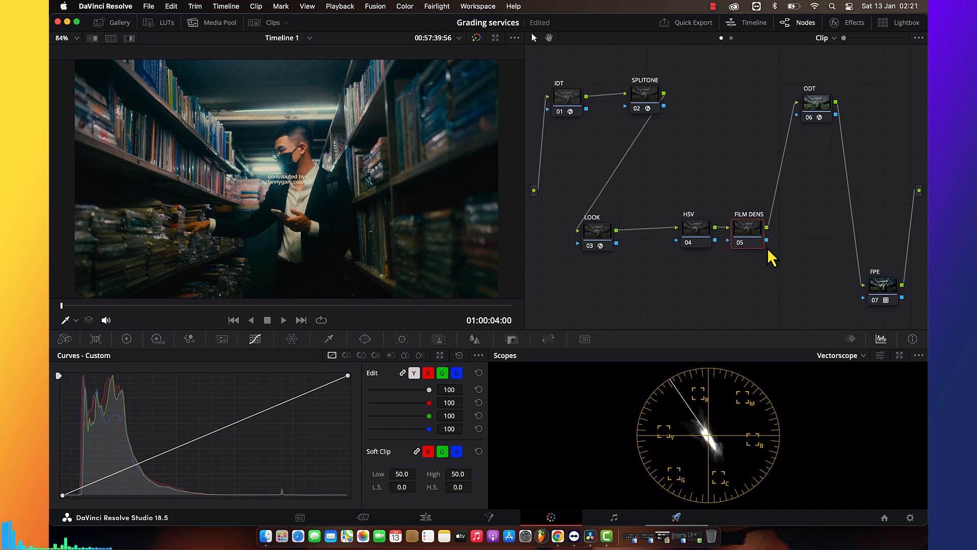
# Apply the DCTL effect to the HSV node and choose RS_SAT_DEN_v1.2 as its DCTL
pyautogui.click(703, 235)
pyautogui.click(856, 26)
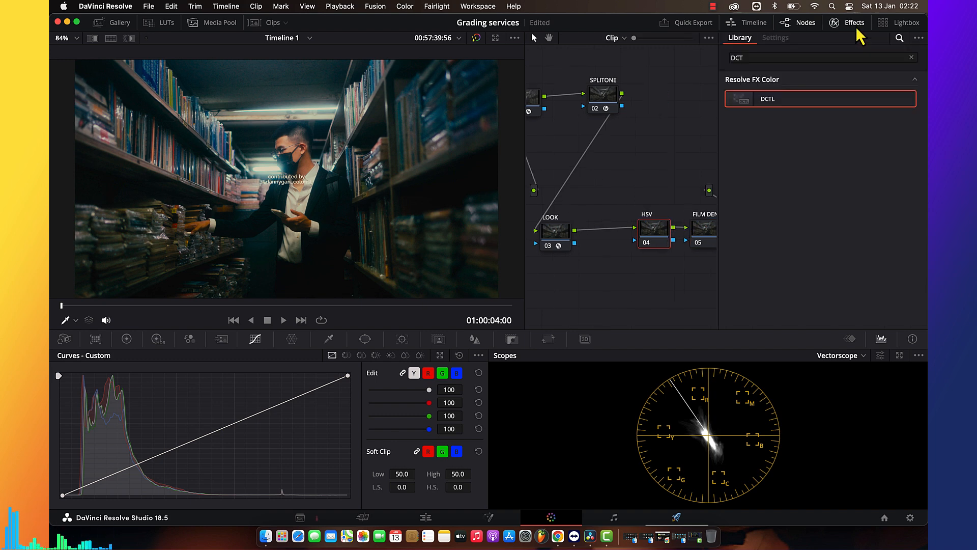
pyautogui.moveTo(758, 98); pyautogui.dragTo(656, 240)
pyautogui.click(825, 96)
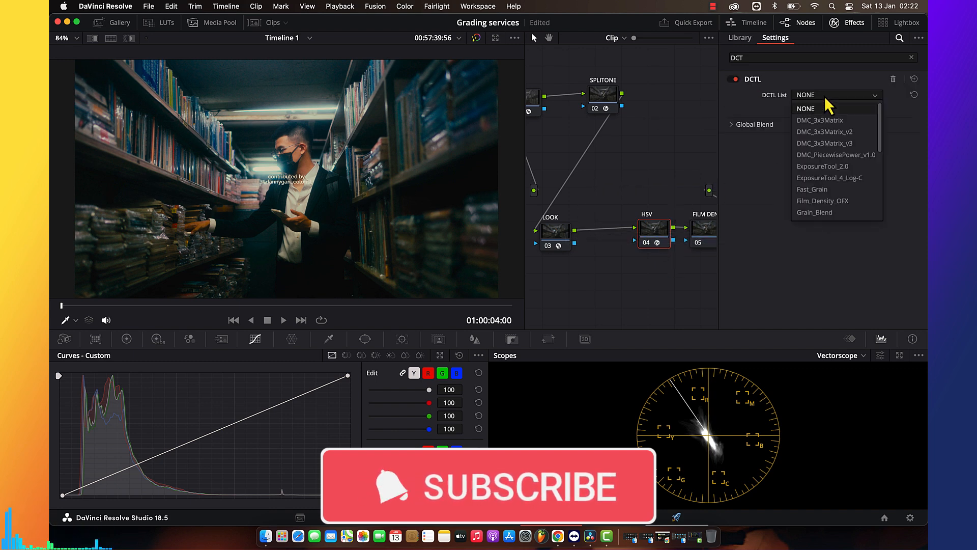
pyautogui.scroll(-5, 825, 184)
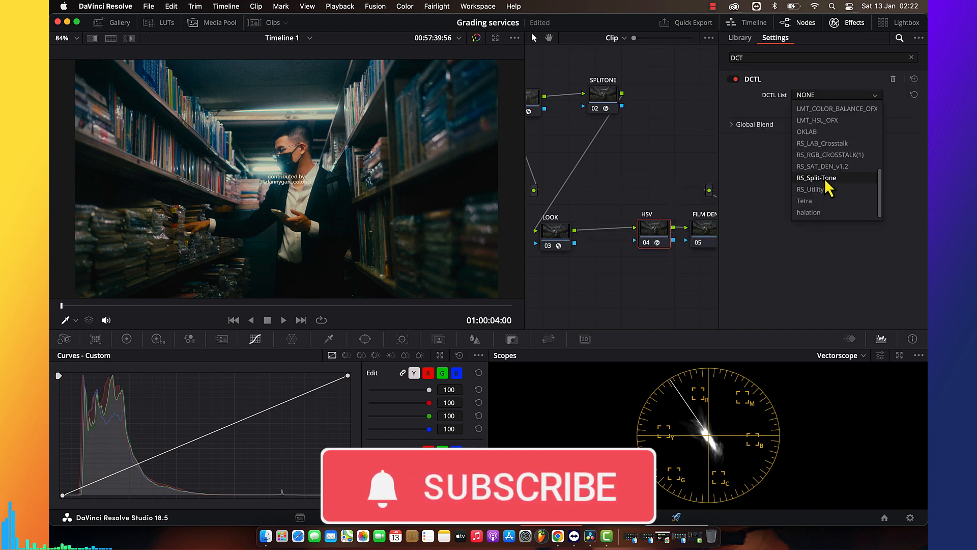
pyautogui.click(824, 166)
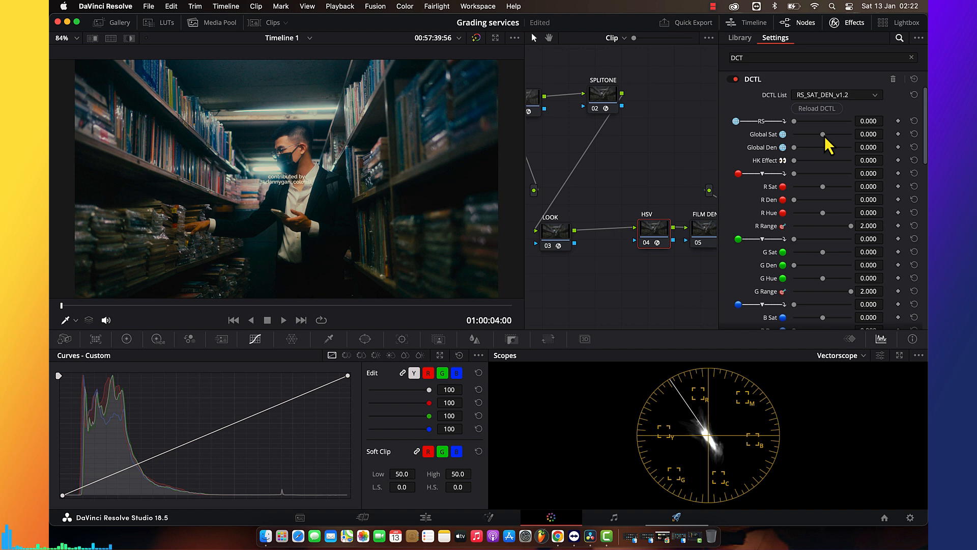
# Set Global Sat to 0.523, Global Den to 0.587 and HK Effect to 0.119, review the grade full screen and save the project
pyautogui.moveTo(824, 136); pyautogui.dragTo(840, 136)
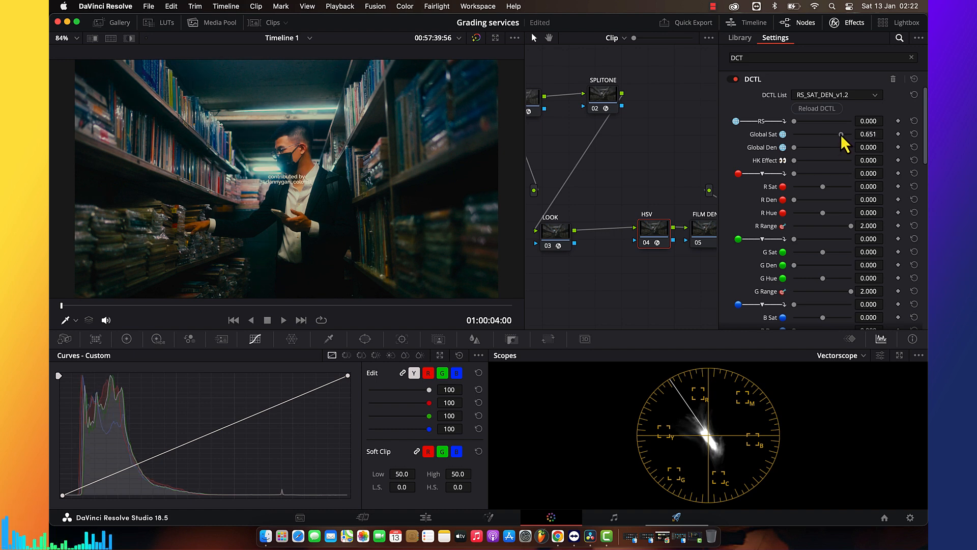
pyautogui.moveTo(795, 149); pyautogui.dragTo(856, 139)
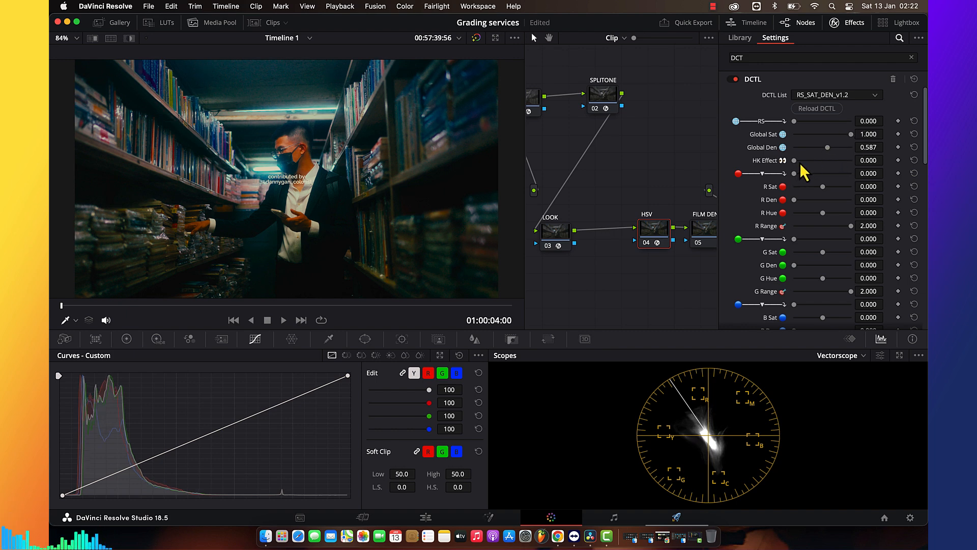
pyautogui.moveTo(797, 162)
pyautogui.mouseDown()
pyautogui.moveTo(822, 161)
pyautogui.moveTo(801, 164)
pyautogui.mouseUp()
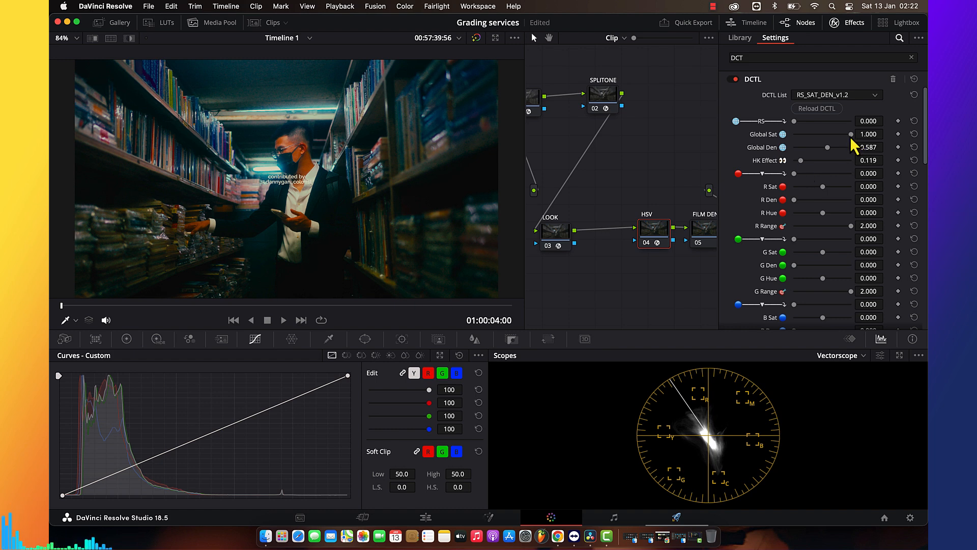
pyautogui.moveTo(852, 134); pyautogui.dragTo(828, 147)
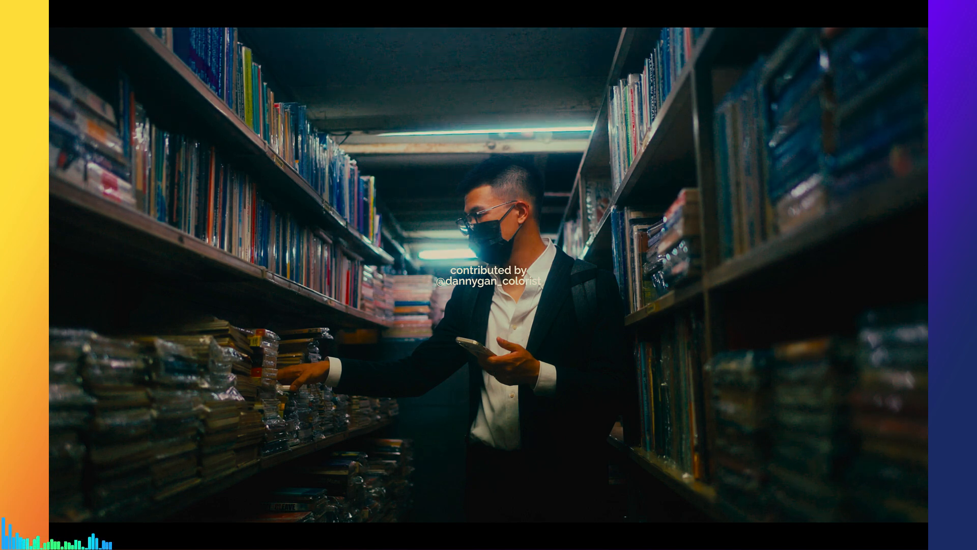
pyautogui.press('Escape')
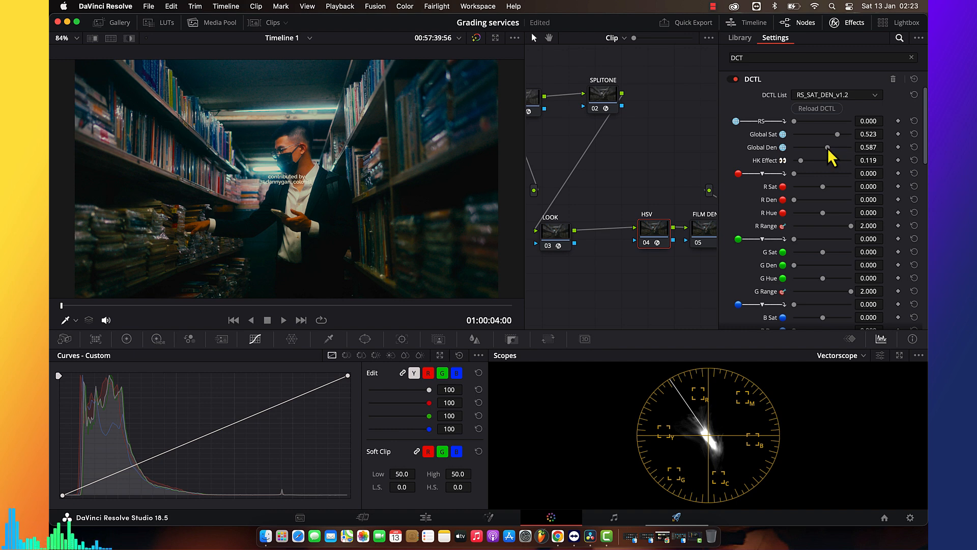
pyautogui.press('super+s')
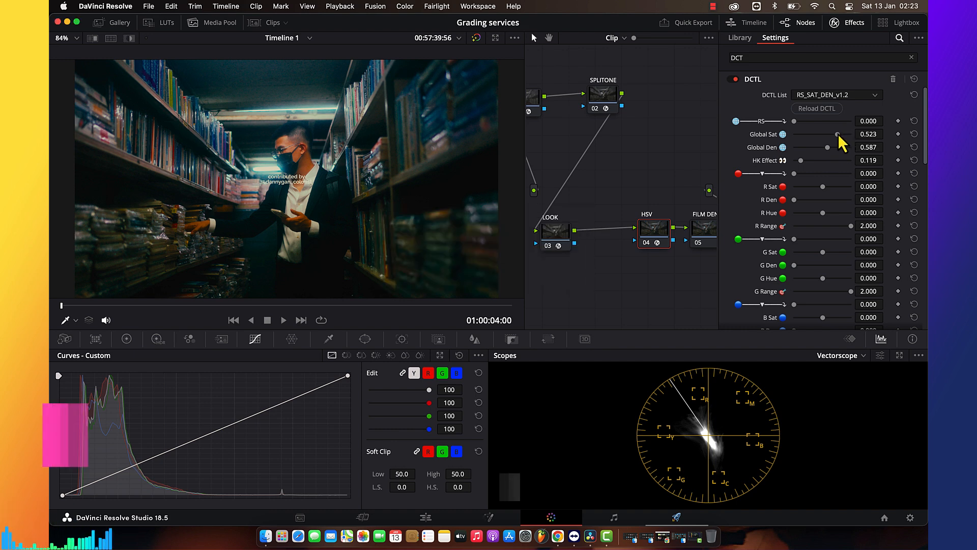
# Set Global Sat to 0.211 and Global Den to 0.550, and save the project after comparing the HSV node off and on
pyautogui.moveTo(838, 134); pyautogui.dragTo(825, 147)
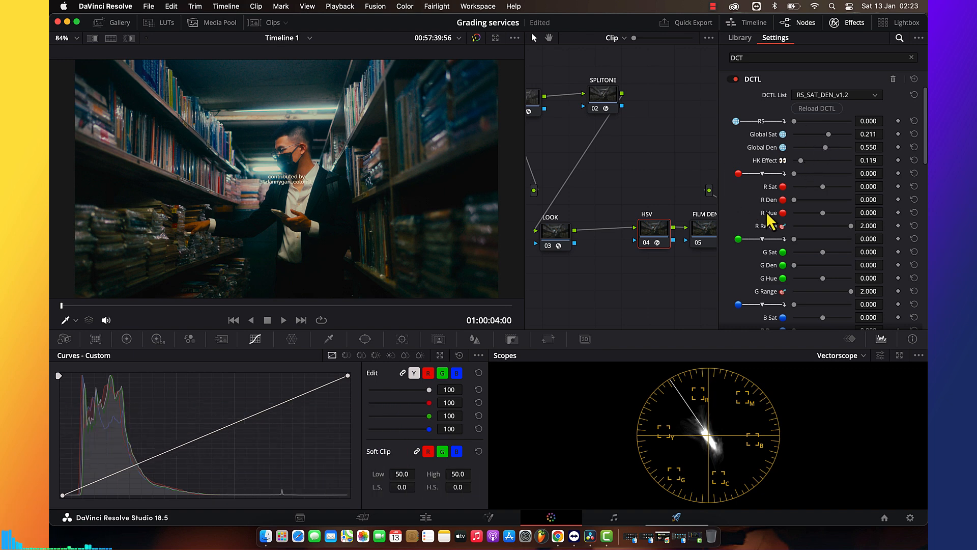
pyautogui.click(852, 24)
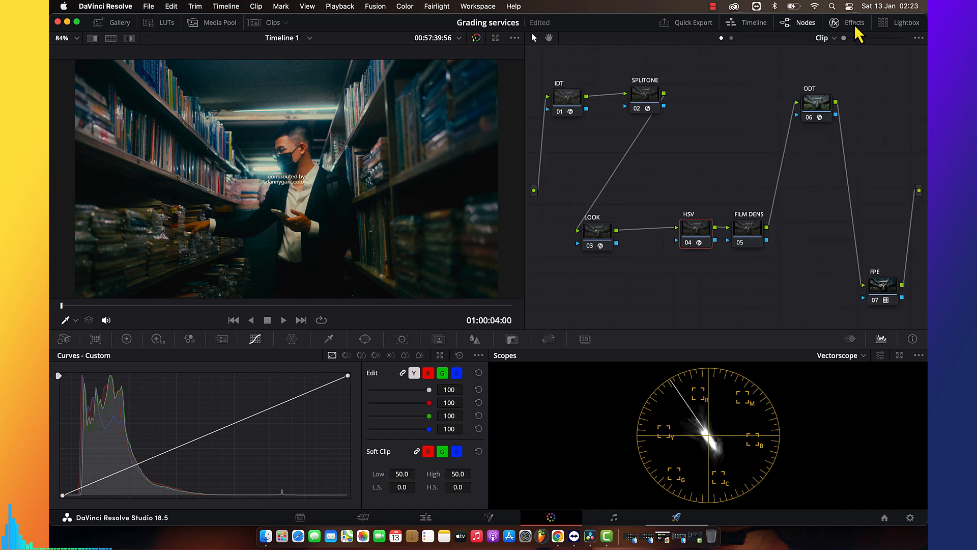
pyautogui.press('super+d')
pyautogui.press('super+d')
pyautogui.press('super+s')
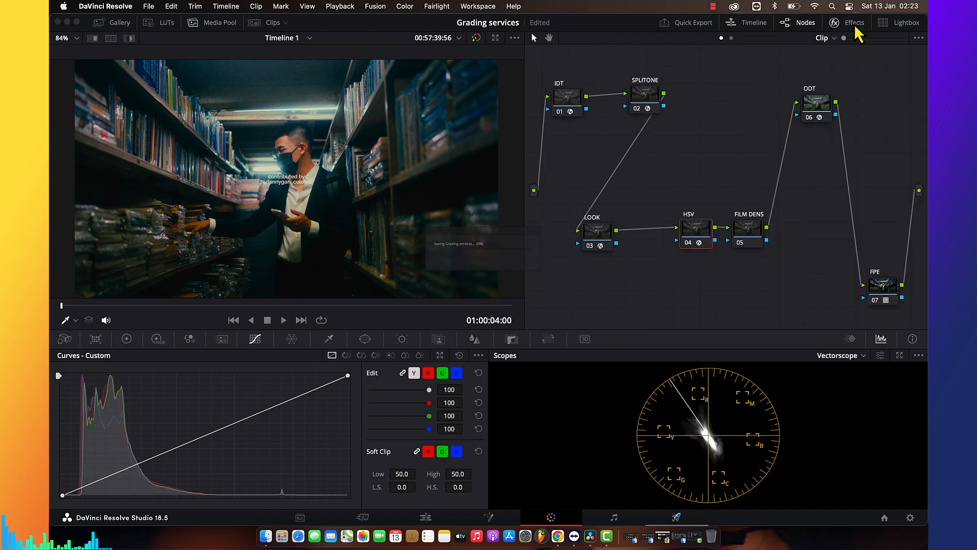
# Apply the DCTL effect to the FILM DENS node and choose Film_Density_OFX as its DCTL
pyautogui.click(745, 235)
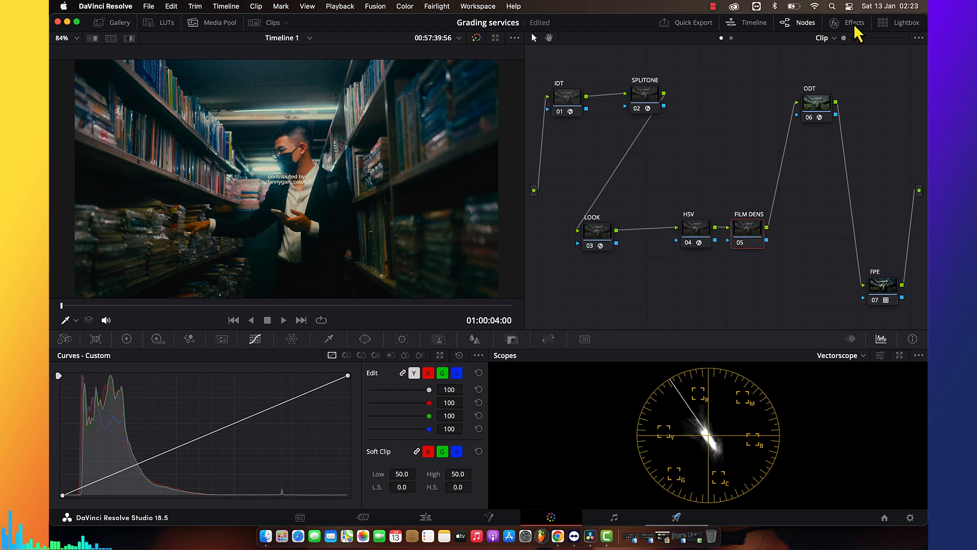
pyautogui.click(834, 22)
pyautogui.moveTo(808, 99); pyautogui.dragTo(711, 230)
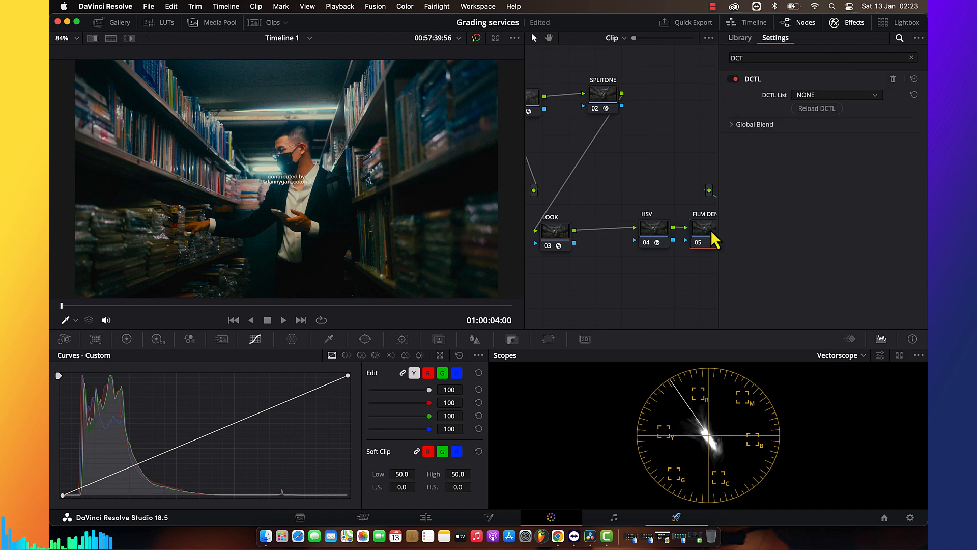
pyautogui.click(835, 95)
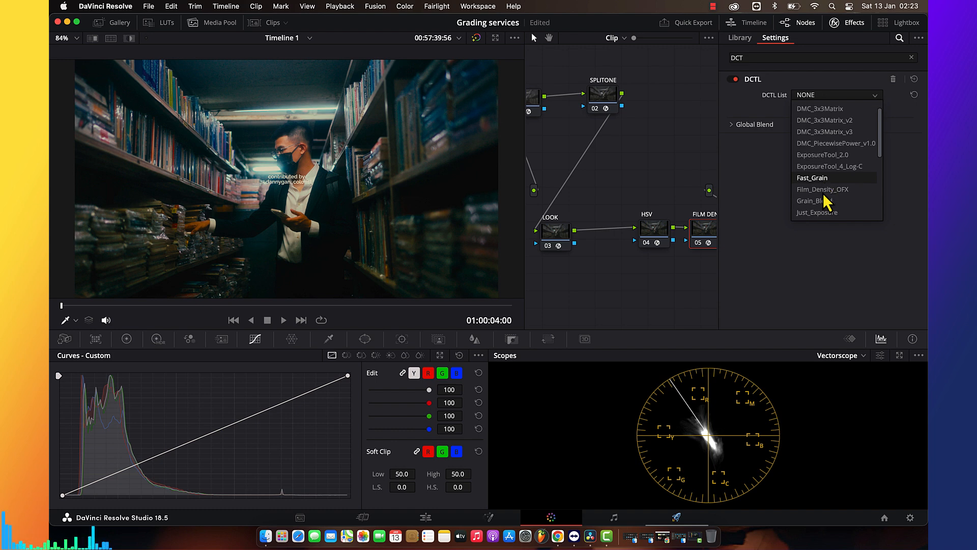
pyautogui.scroll(-3, 834, 203)
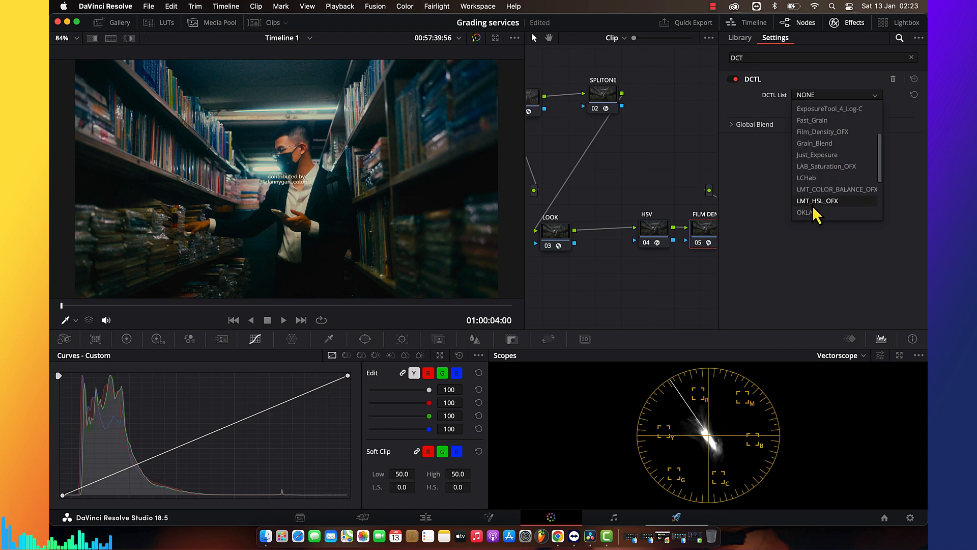
pyautogui.click(822, 132)
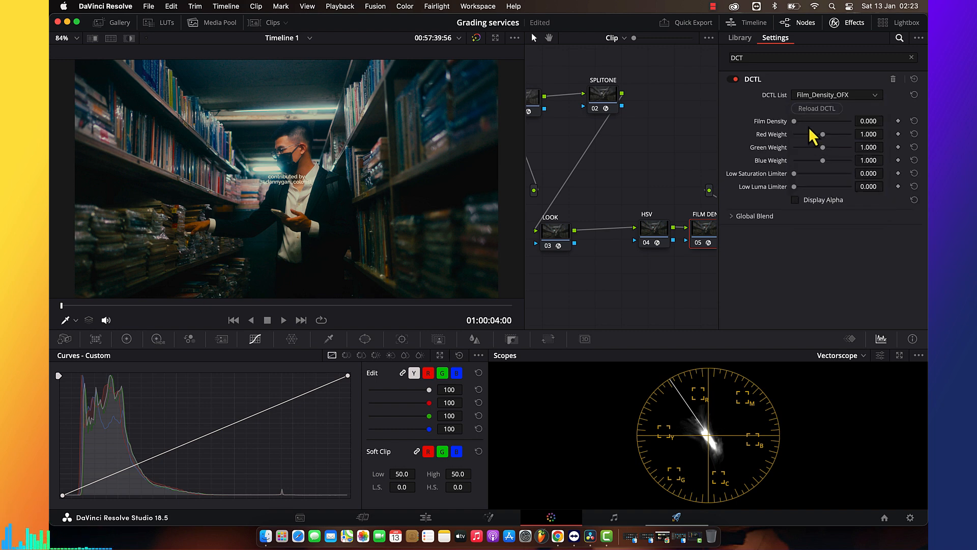
# Set Film Density to 0.734, Low Saturation Limiter to 0.514 and Low Luma Limiter to 0.844, and review the grade full screen
pyautogui.moveTo(801, 124); pyautogui.dragTo(858, 122)
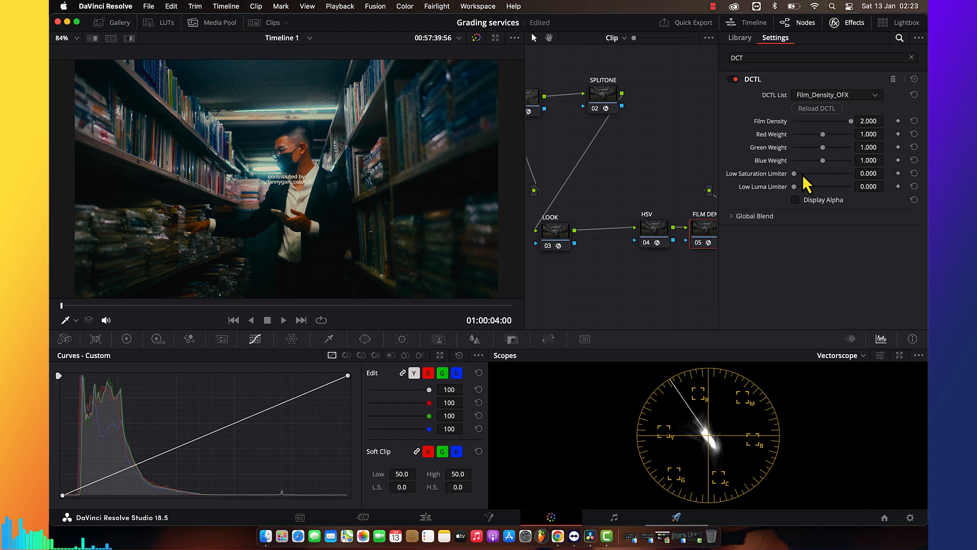
pyautogui.moveTo(798, 175); pyautogui.dragTo(842, 186)
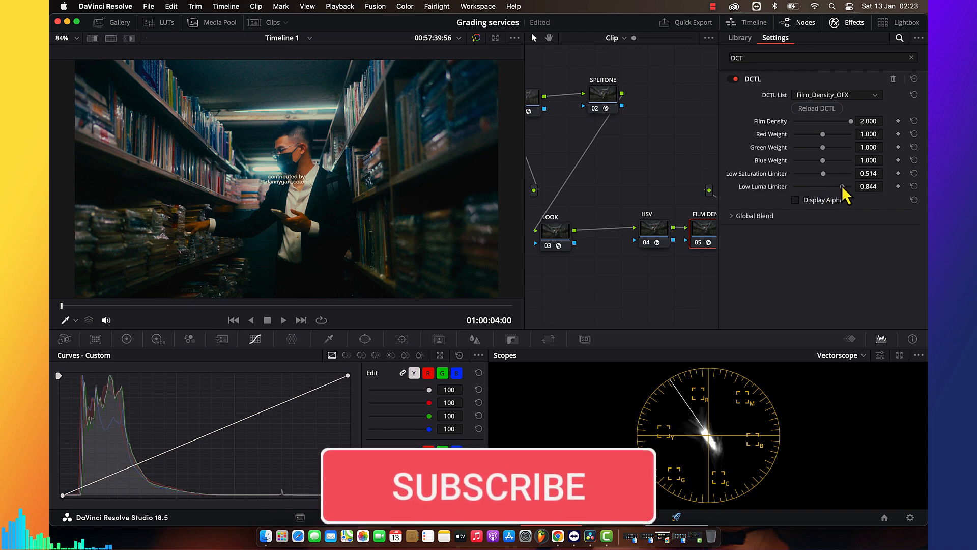
pyautogui.moveTo(851, 121); pyautogui.dragTo(815, 125)
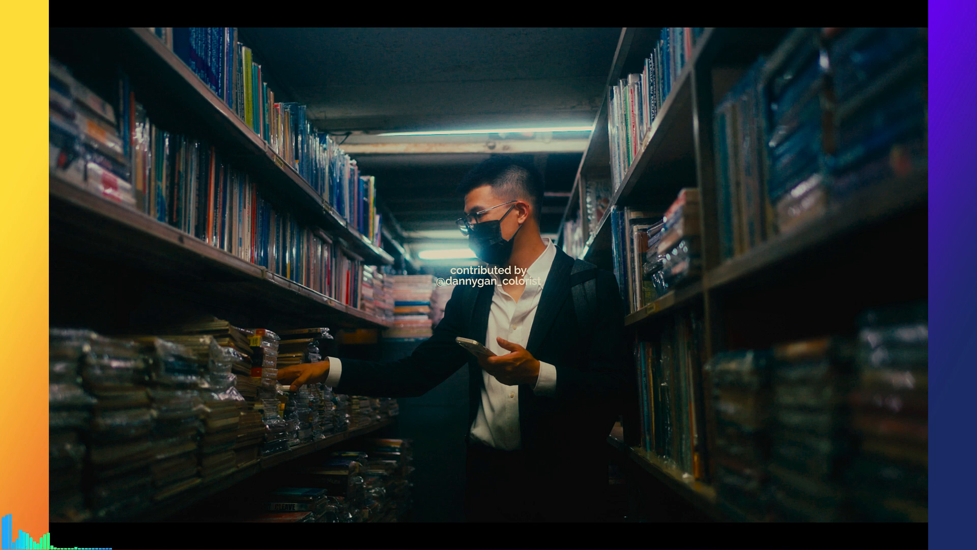
pyautogui.moveTo(675, 169)
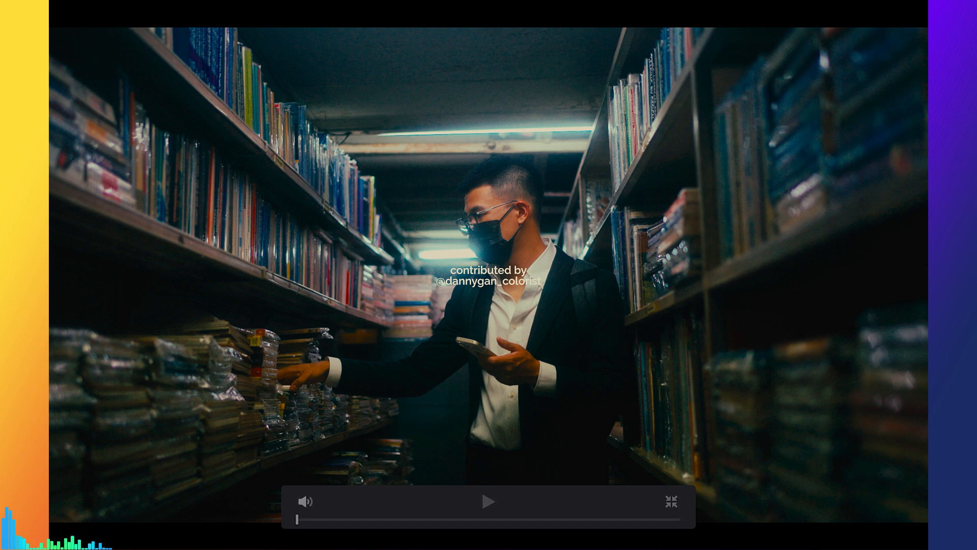
pyautogui.press('Escape')
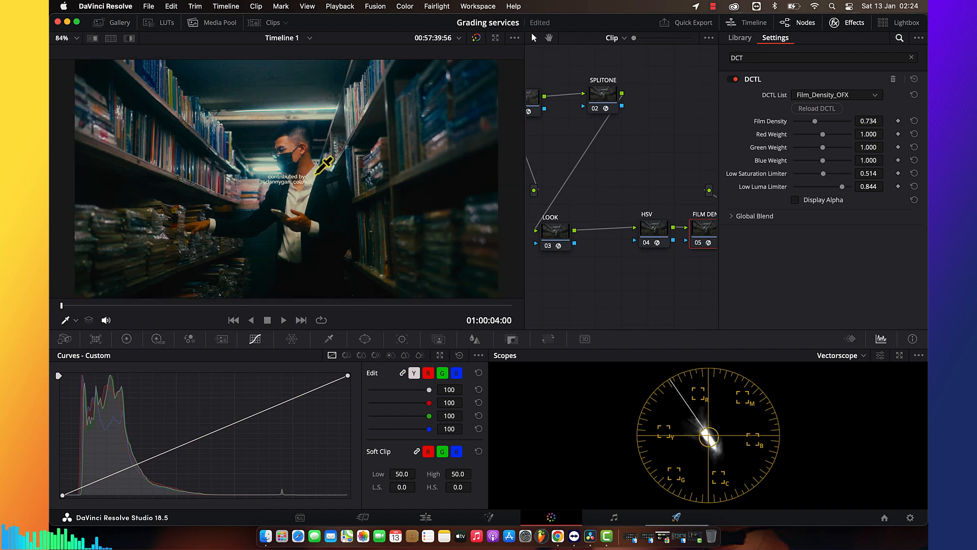
pyautogui.click(714, 7)
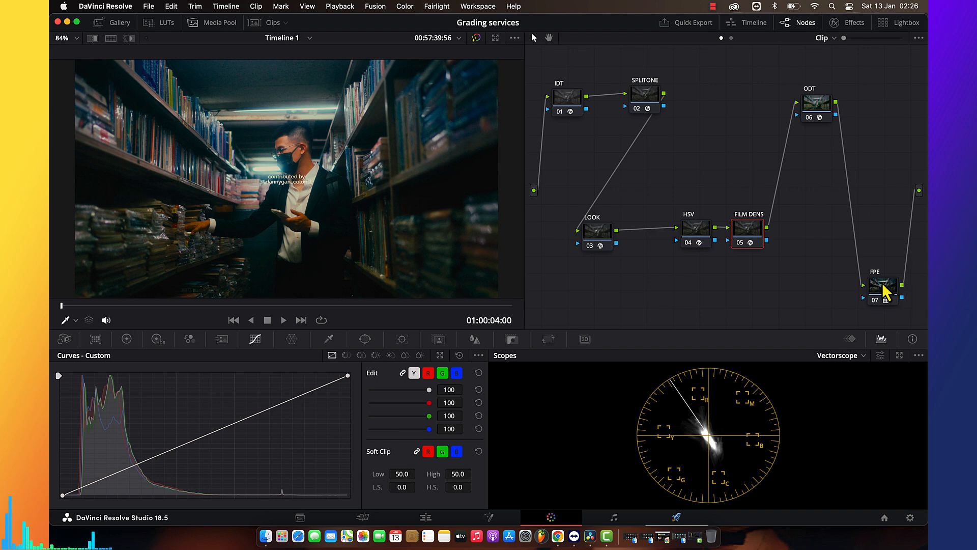
# Reposition FPE below the LOOK node and shift the LOOK, HSV and FILM DENS nodes up closer to the first row
pyautogui.moveTo(884, 291); pyautogui.dragTo(648, 298)
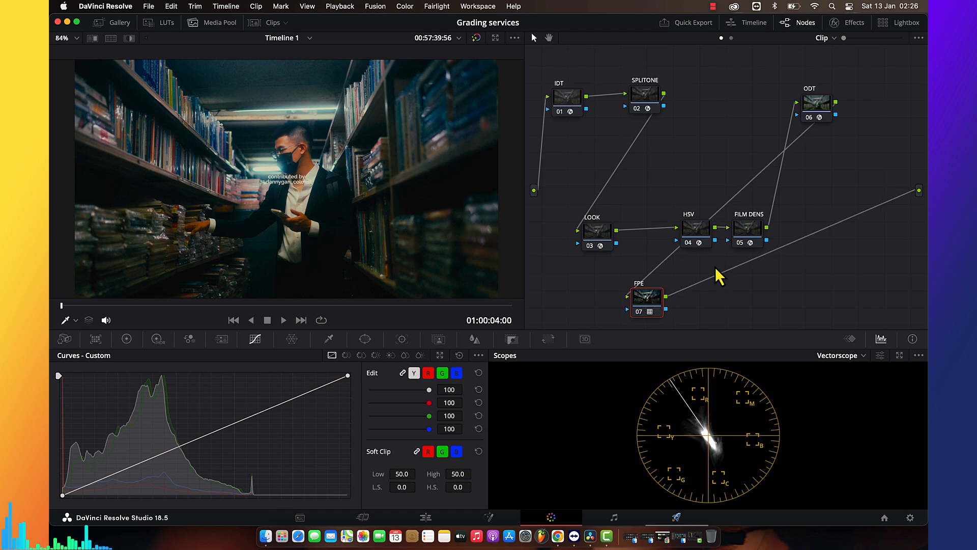
pyautogui.moveTo(785, 223); pyautogui.dragTo(596, 190)
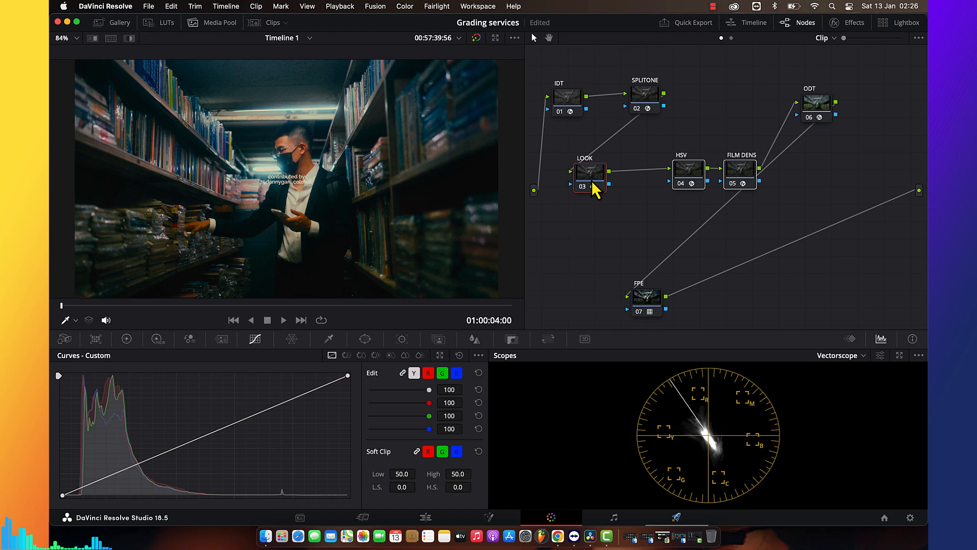
# Add a serial node after FPE, place it slightly above and beyond FPE, and show the effects library
pyautogui.click(647, 311)
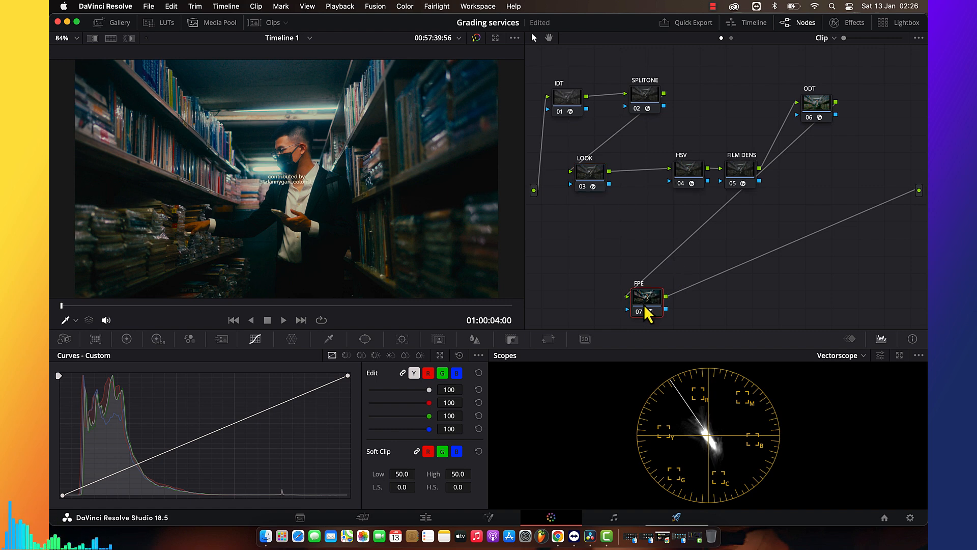
pyautogui.hotkey('alt', 's')
pyautogui.moveTo(704, 314); pyautogui.dragTo(725, 276)
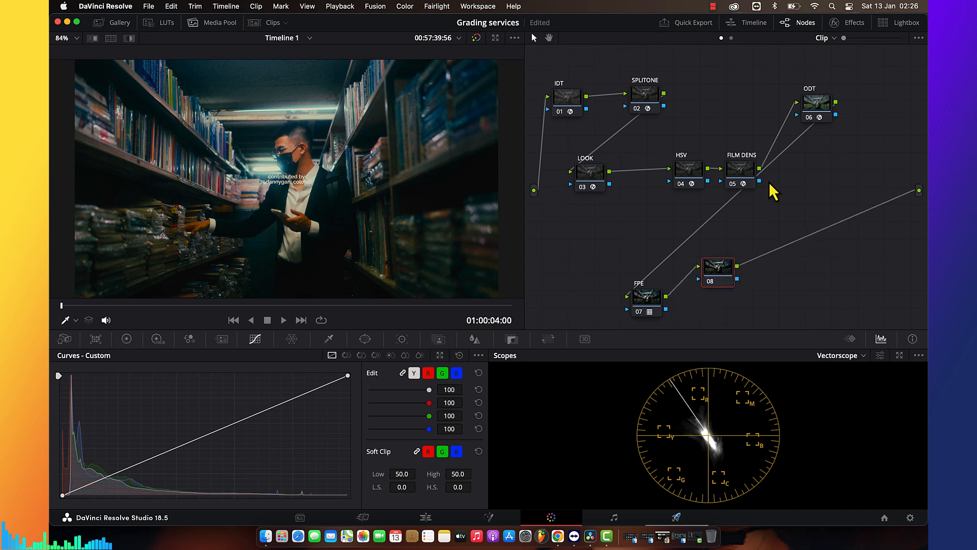
pyautogui.click(857, 23)
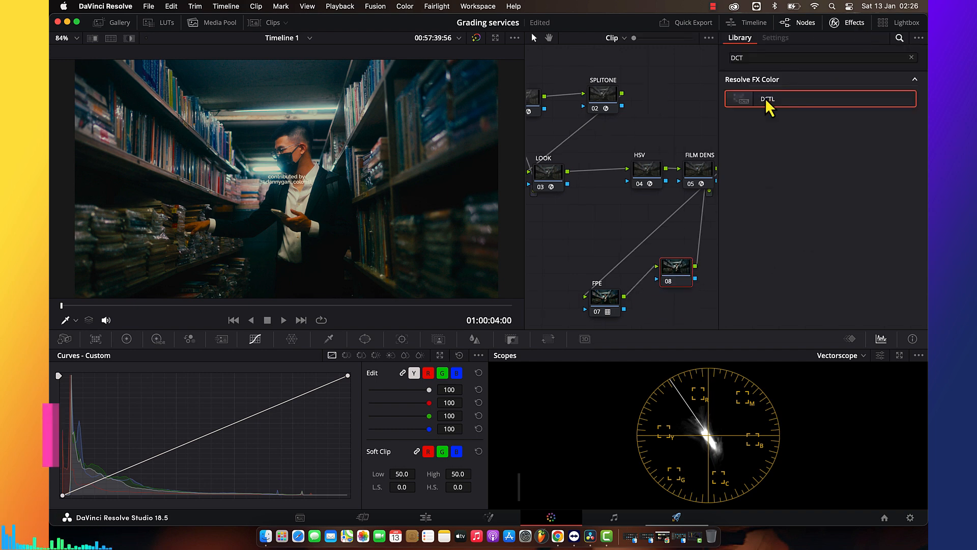
pyautogui.click(910, 57)
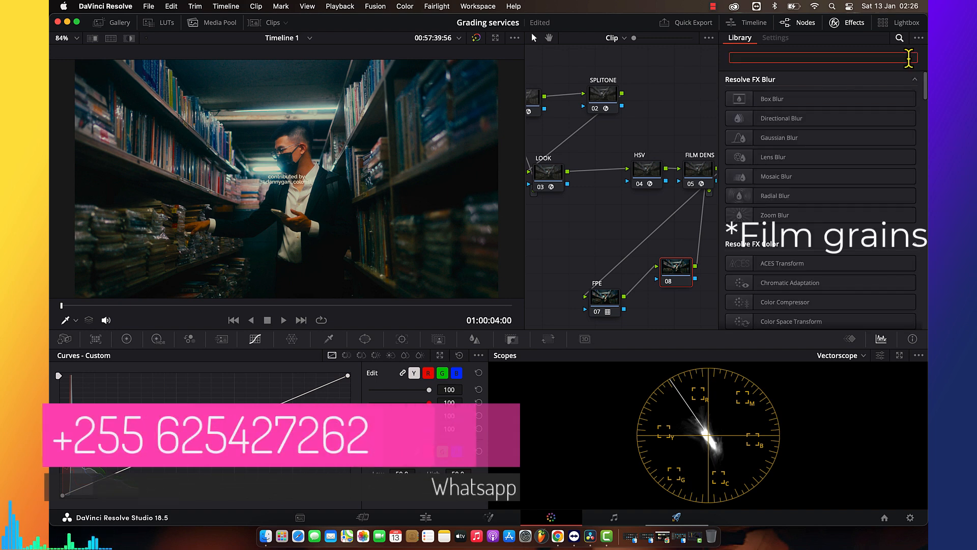
pyautogui.write('NOI')
pyautogui.moveTo(792, 146); pyautogui.dragTo(779, 165)
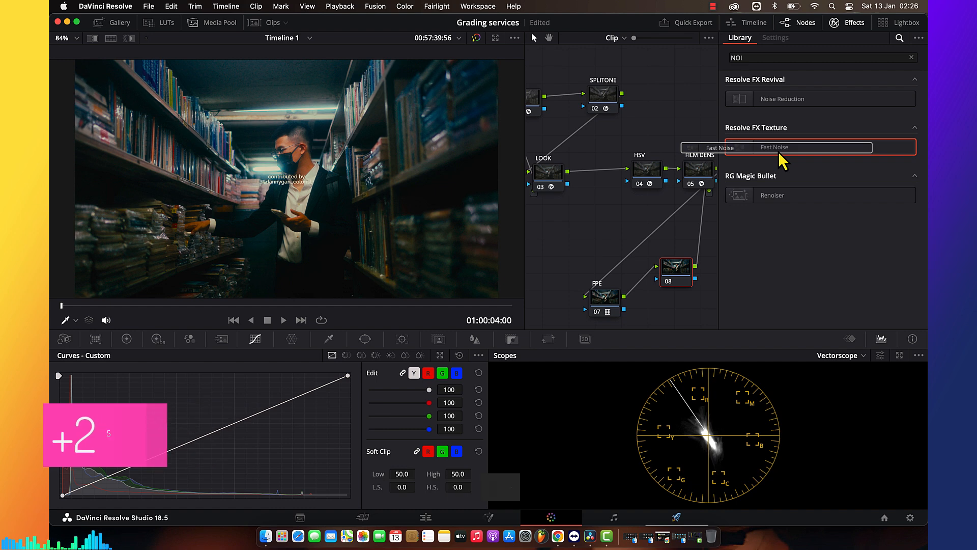
pyautogui.click(911, 56)
pyautogui.write('F')
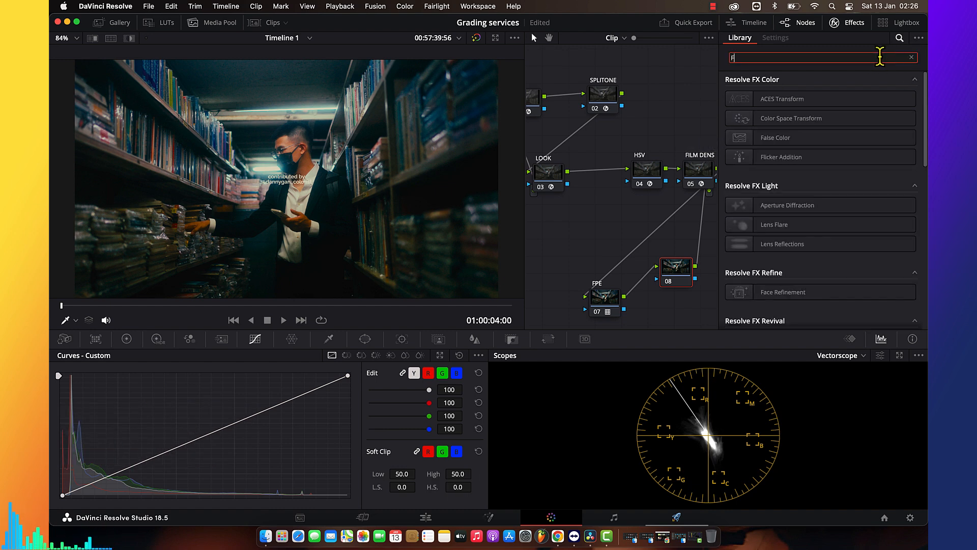
pyautogui.press('BackSpace')
# Apply the DCTL effect to node 08, choose Fast_Grain as its DCTL, and close the effects library
pyautogui.write('DCT')
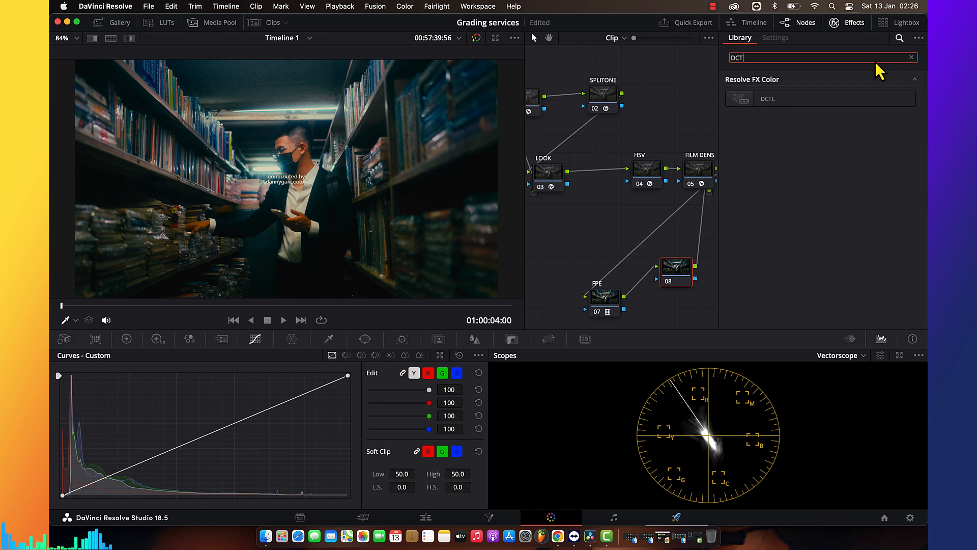
pyautogui.moveTo(812, 117); pyautogui.dragTo(680, 279)
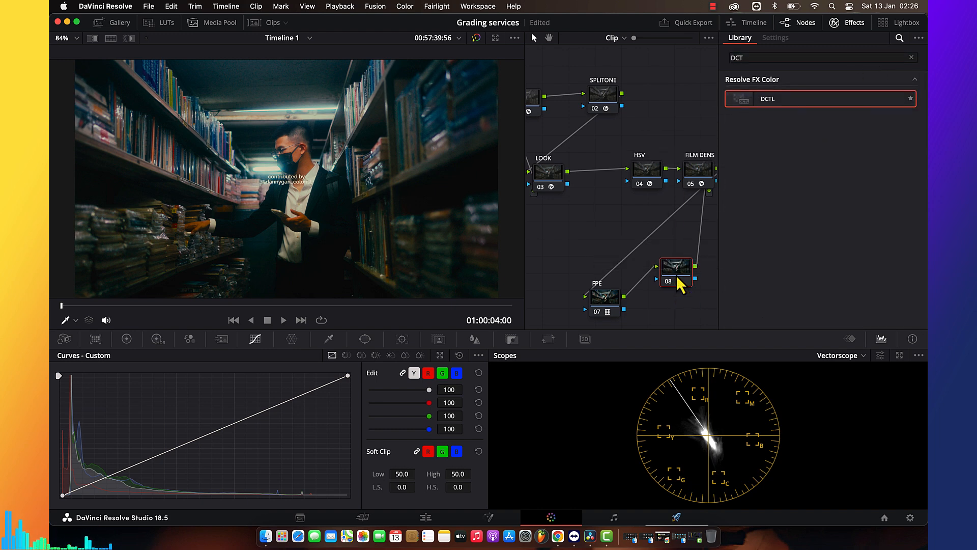
pyautogui.click(837, 97)
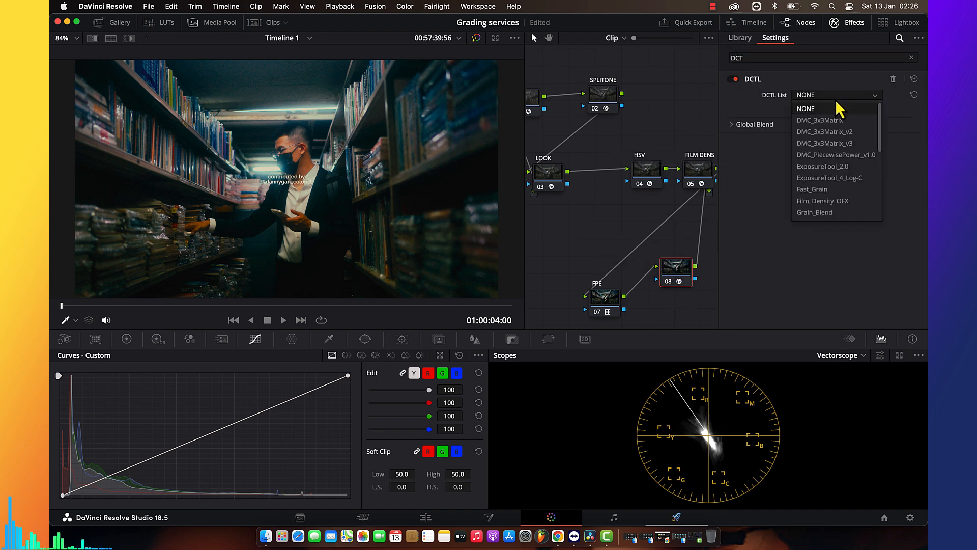
pyautogui.click(835, 193)
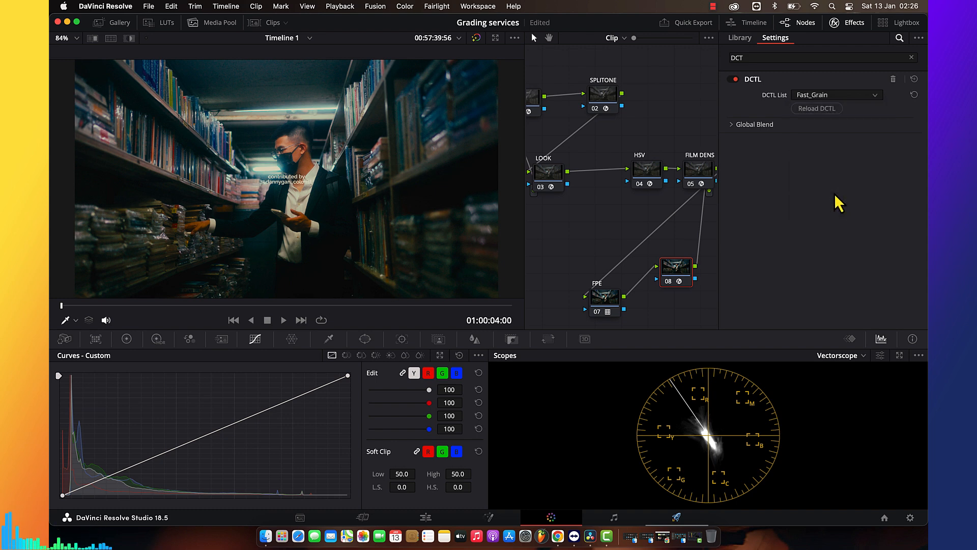
pyautogui.click(847, 25)
# Examine the grain close up in the viewer, comparing the image with node 08 disabled and enabled
pyautogui.scroll(4, 333, 184)
pyautogui.scroll(12, 333, 184)
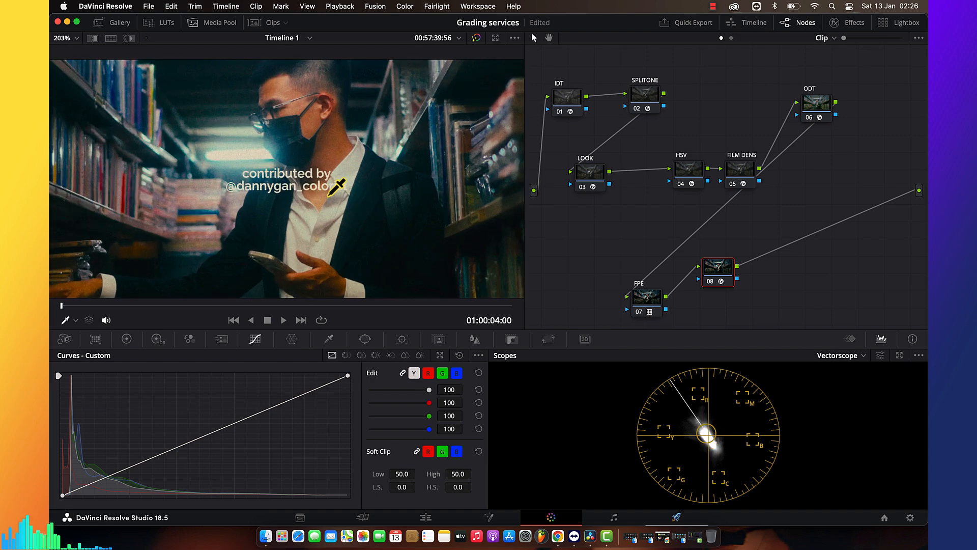
pyautogui.scroll(1, 336, 187)
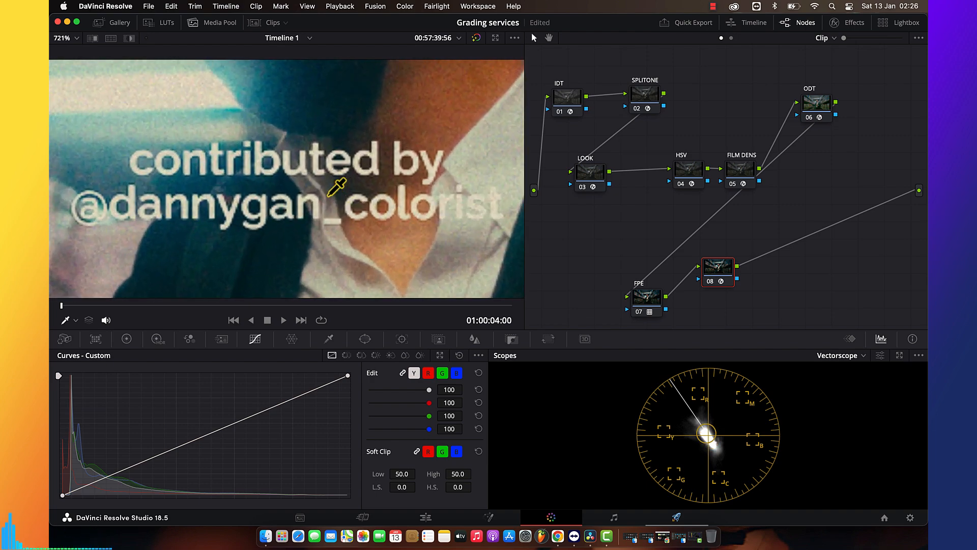
pyautogui.scroll(1, 372, 113)
pyautogui.scroll(-1, 372, 113)
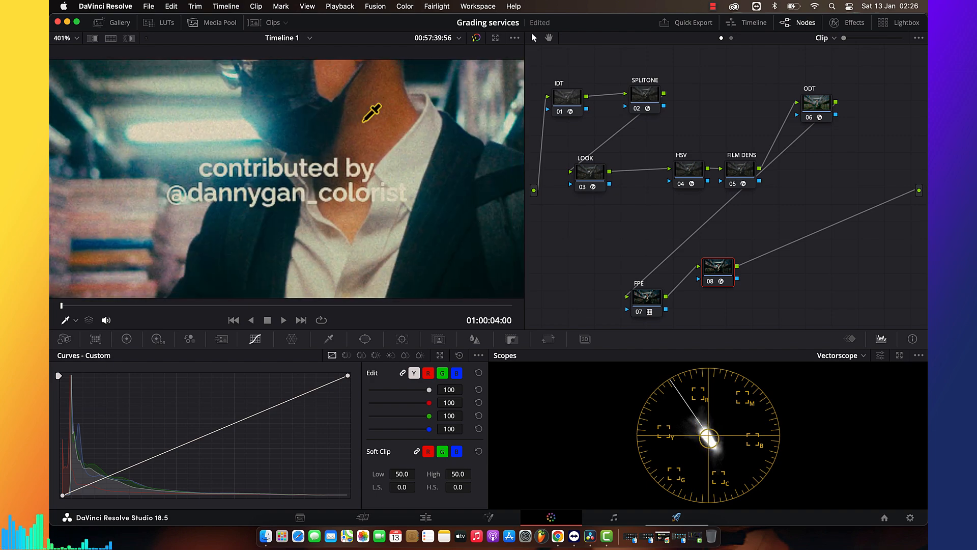
pyautogui.press('super+d')
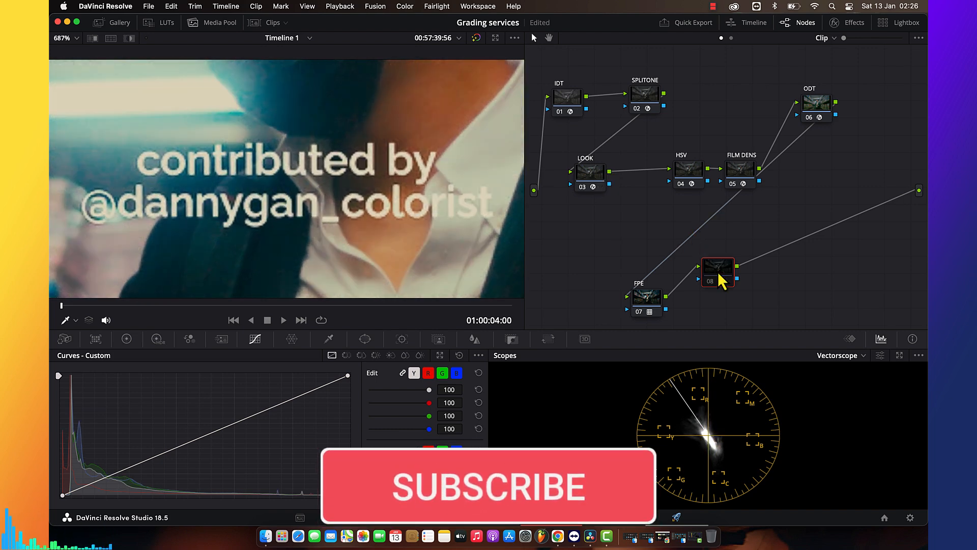
pyautogui.press('super+d')
pyautogui.press('super+d')
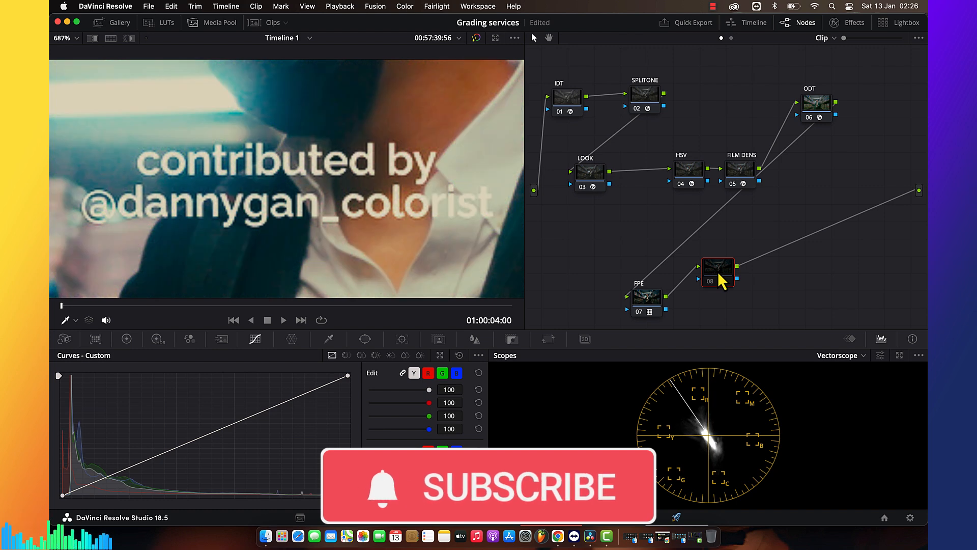
pyautogui.press('super+d')
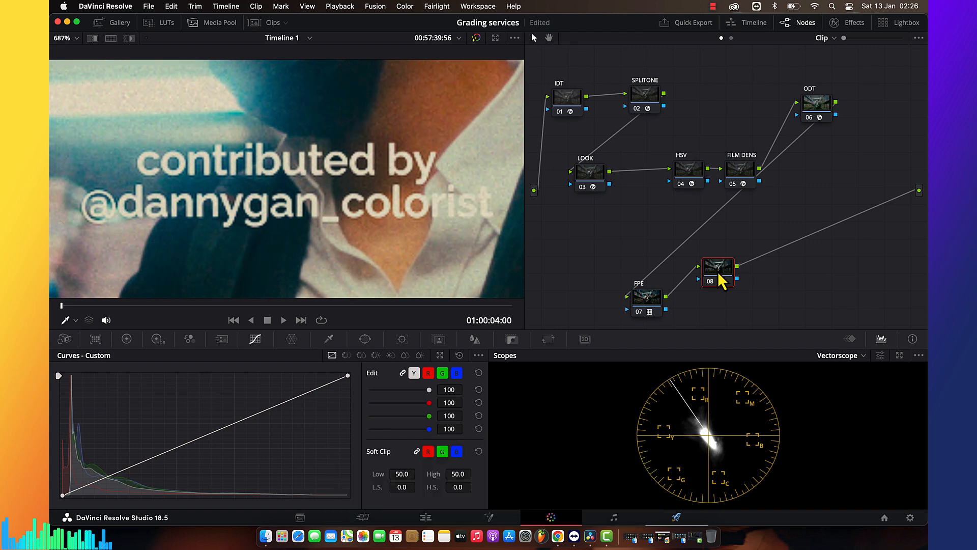
# Inspect the grain texture at maximum magnification, and review the whole grade at fitted size and full screen
pyautogui.hotkey('shift', 'z')
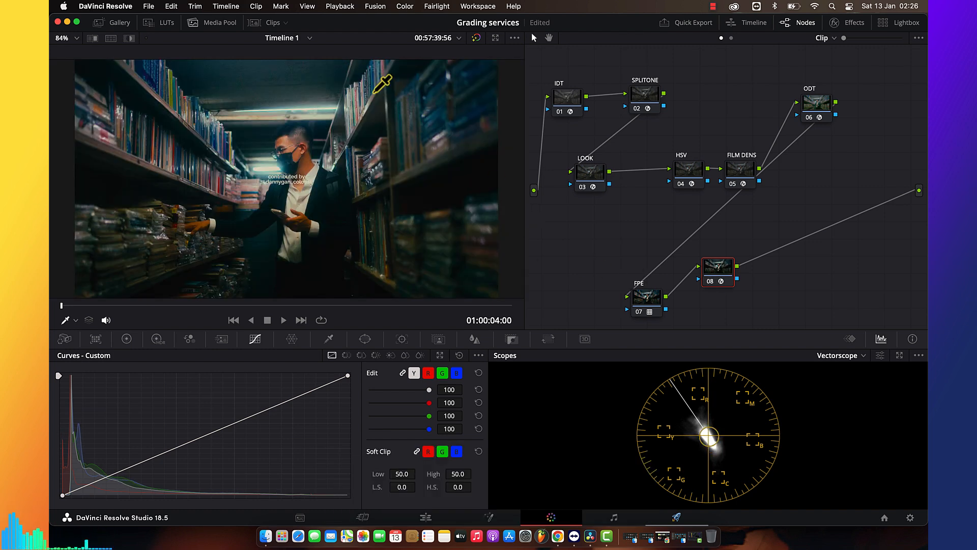
pyautogui.scroll(5, 383, 84)
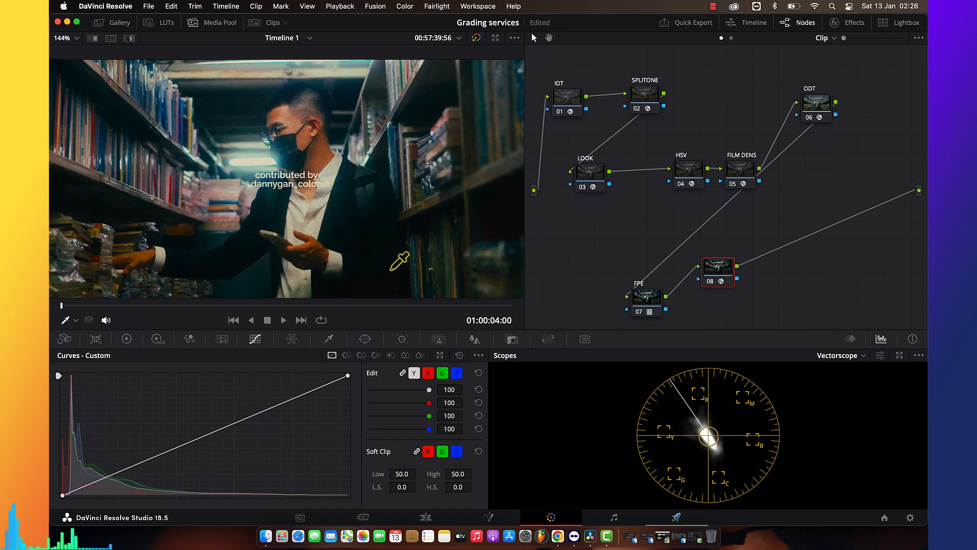
pyautogui.scroll(10, 399, 262)
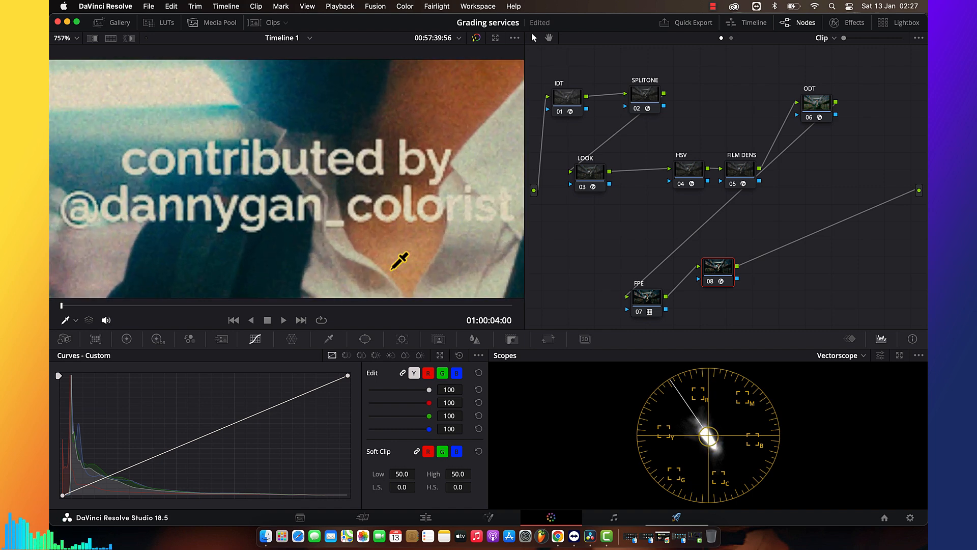
pyautogui.scroll(6, 400, 261)
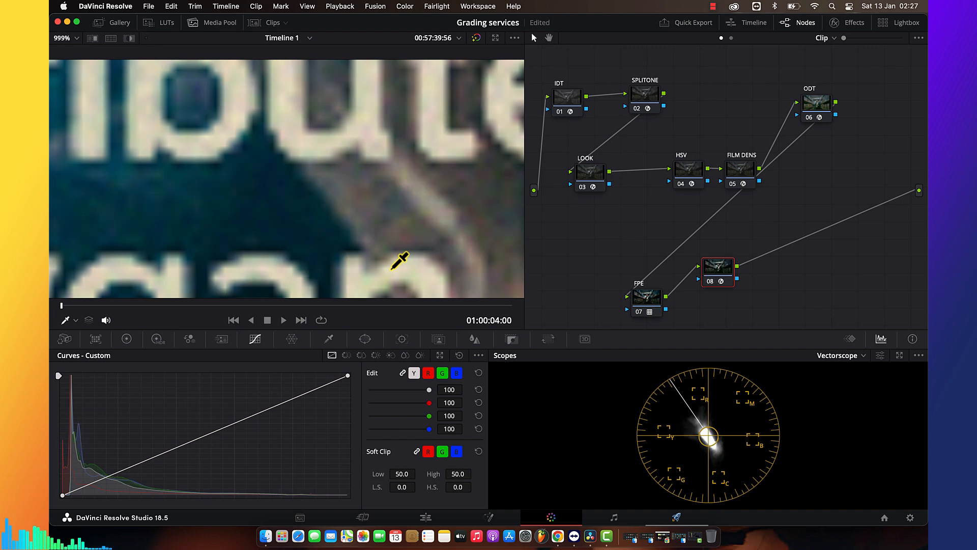
pyautogui.hotkey('shift', 'z')
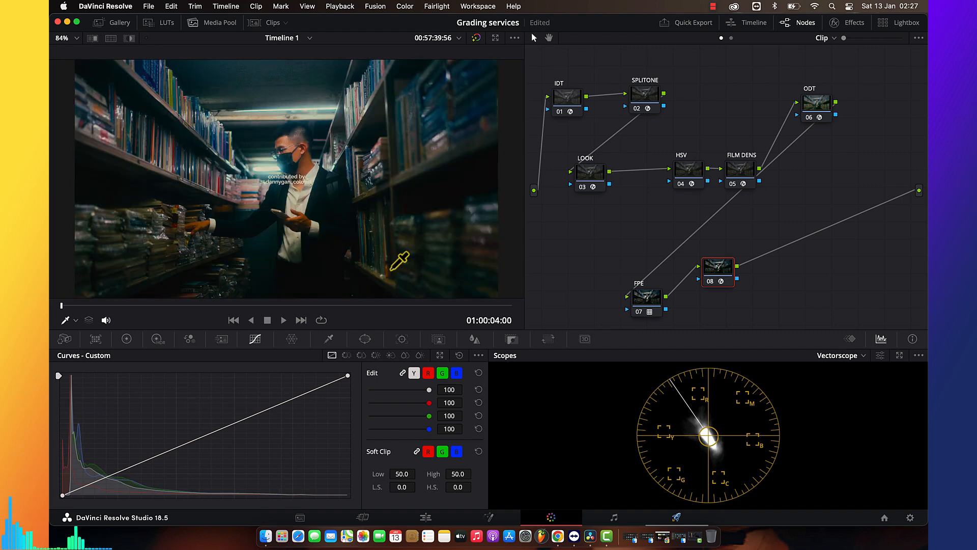
pyautogui.press('super+f')
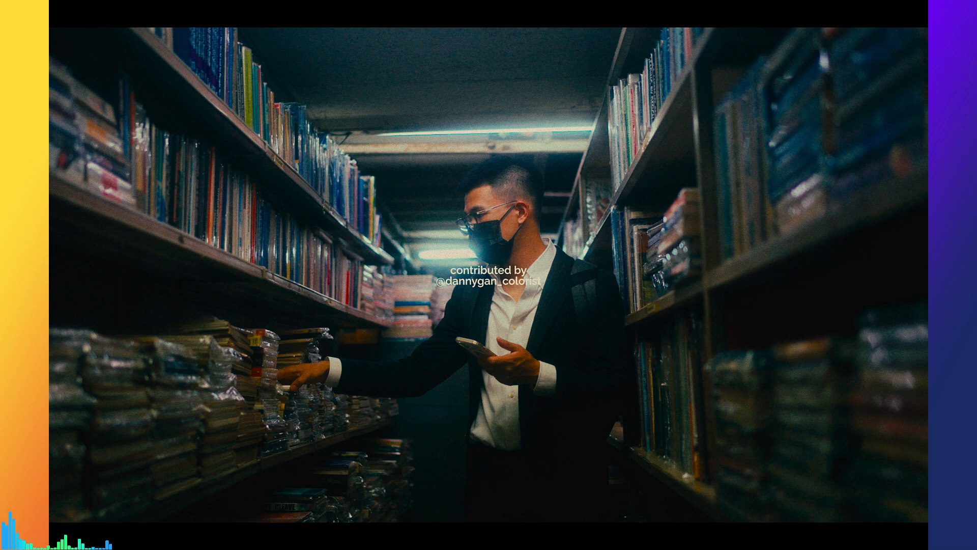
pyautogui.press('Escape')
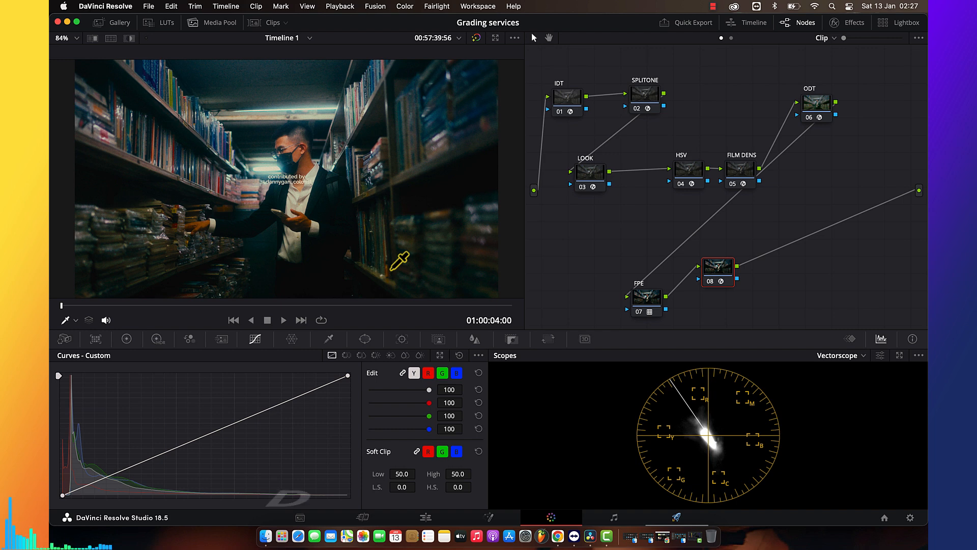
# Disable all nodes to show the ungraded image, and re-enable IDT, ODT and SPLITONE one by one
pyautogui.hotkey('alt', 'd')
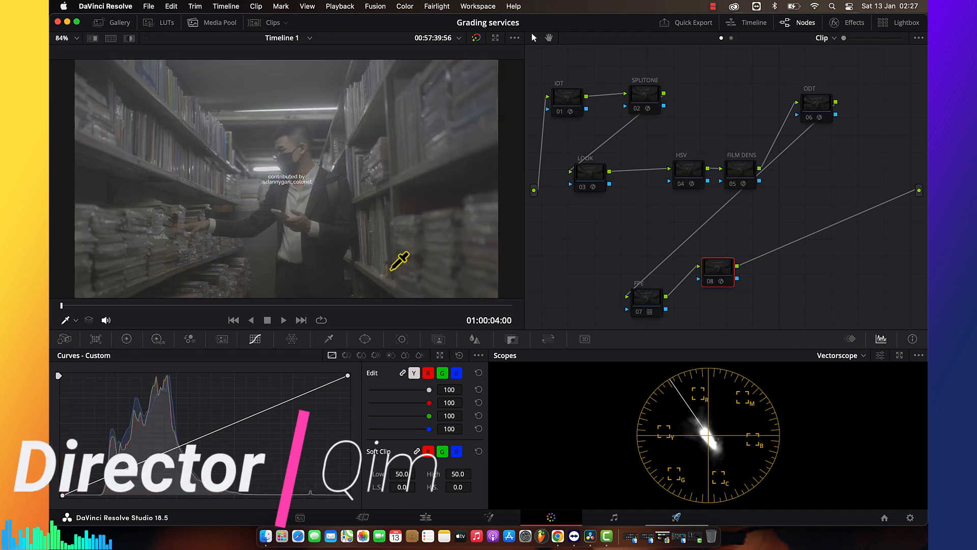
pyautogui.click(572, 99)
pyautogui.hotkey('ctrl', 'd')
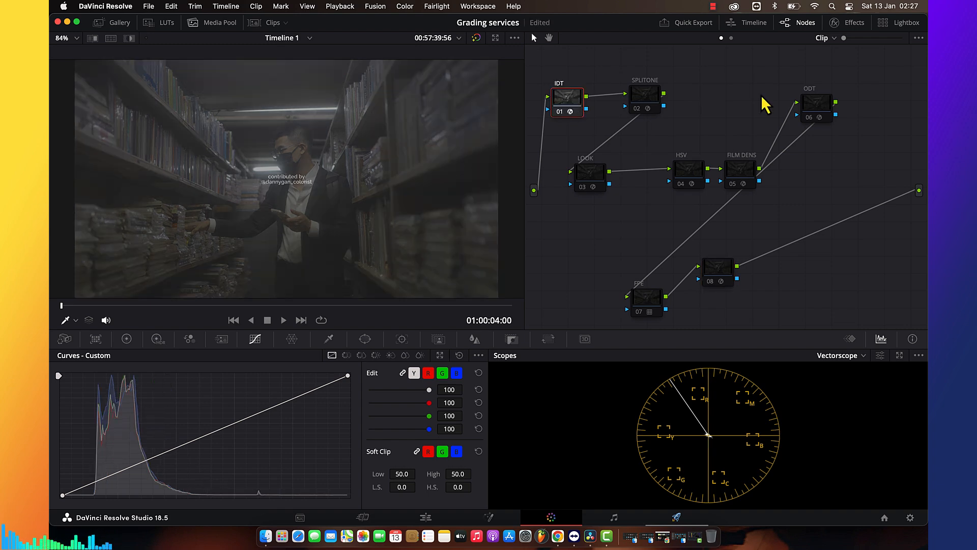
pyautogui.click(809, 109)
pyautogui.hotkey('ctrl', 'd')
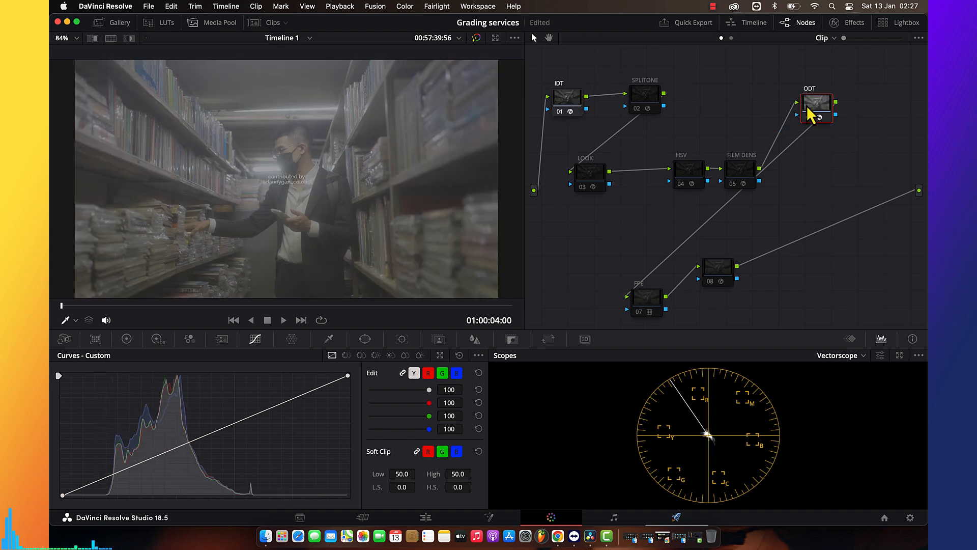
pyautogui.click(648, 103)
pyautogui.hotkey('ctrl', 'd')
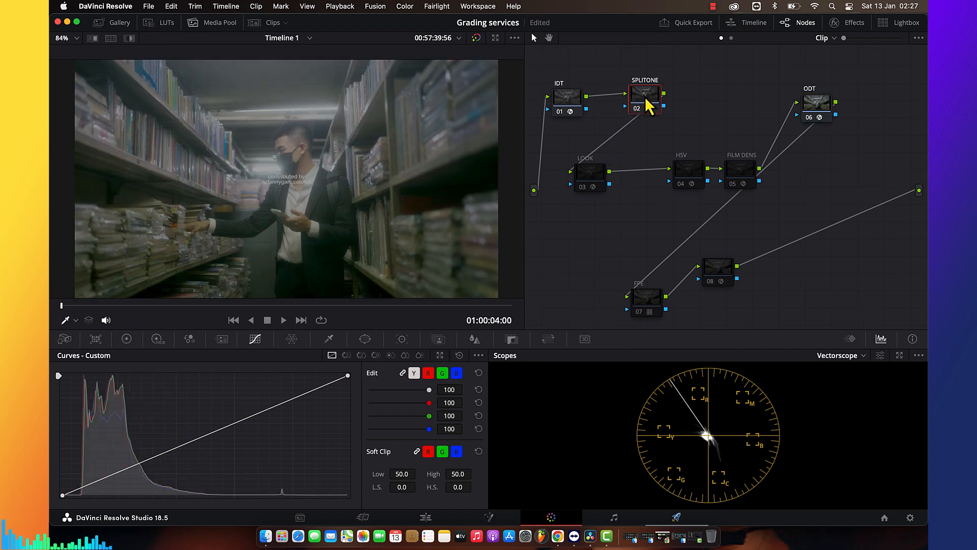
# Re-enable FPE, LOOK, HSV, FILM DENS and node 08 one by one to review each node's contribution
pyautogui.click(595, 182)
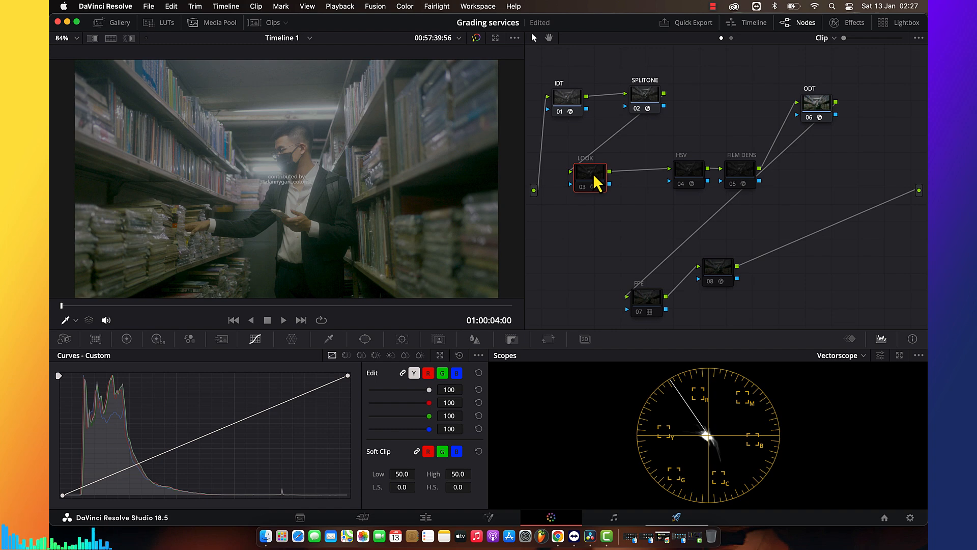
pyautogui.click(650, 309)
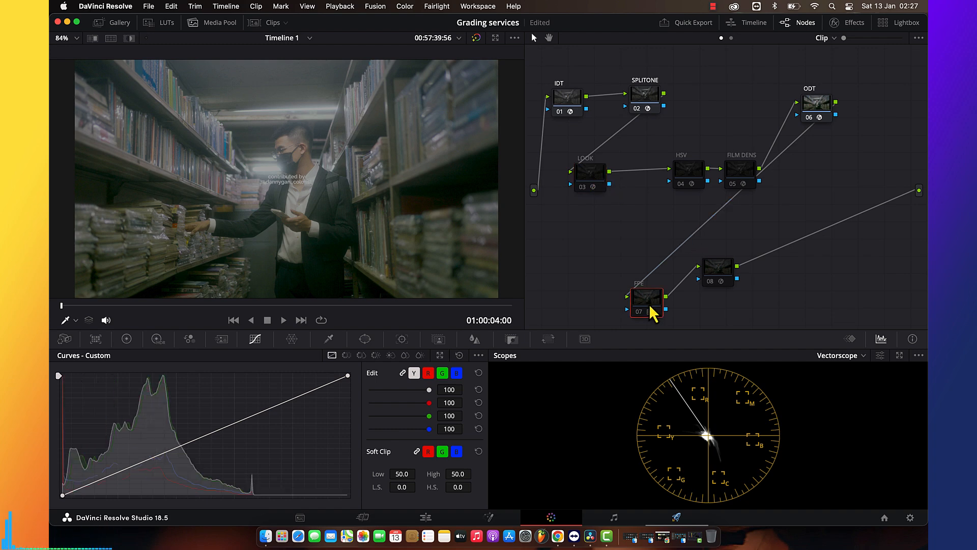
pyautogui.press('super+d')
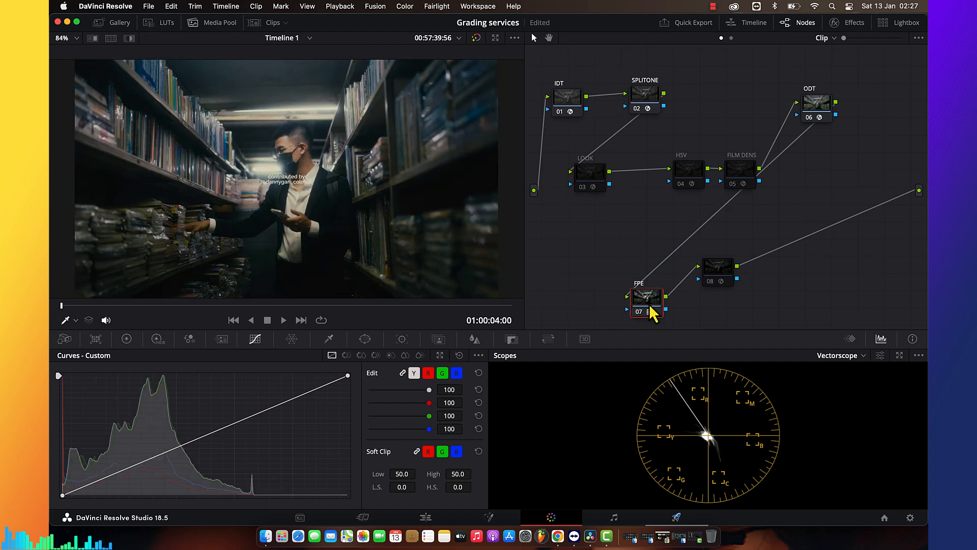
pyautogui.click(593, 181)
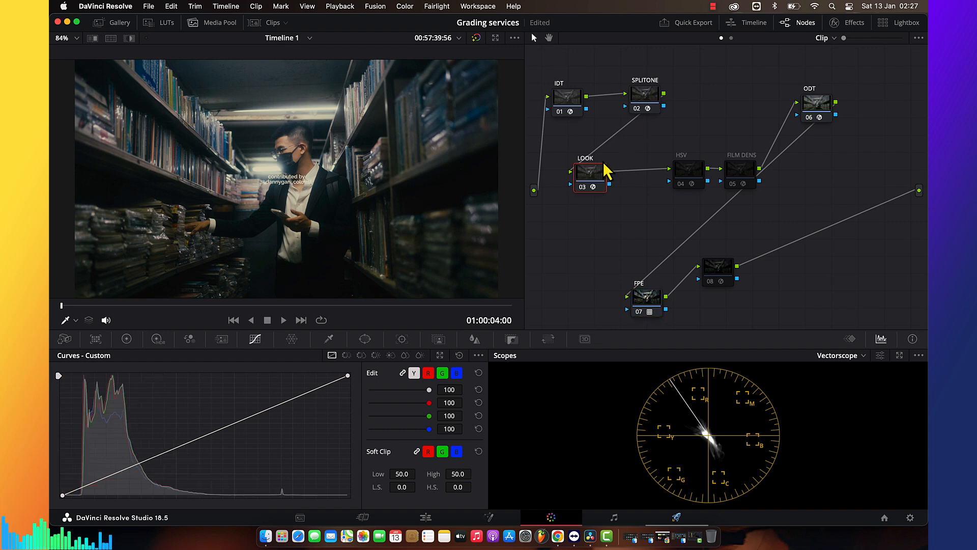
pyautogui.click(691, 177)
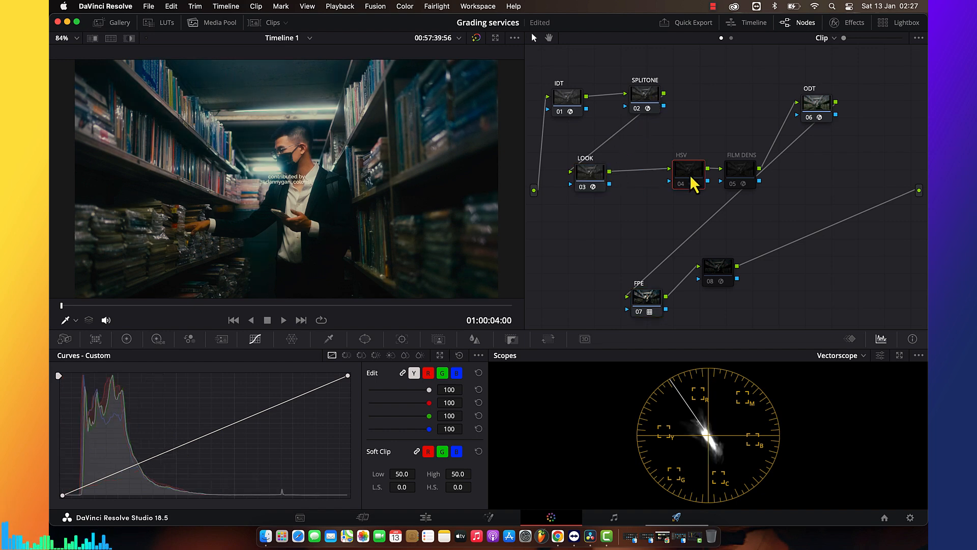
pyautogui.press('super+d')
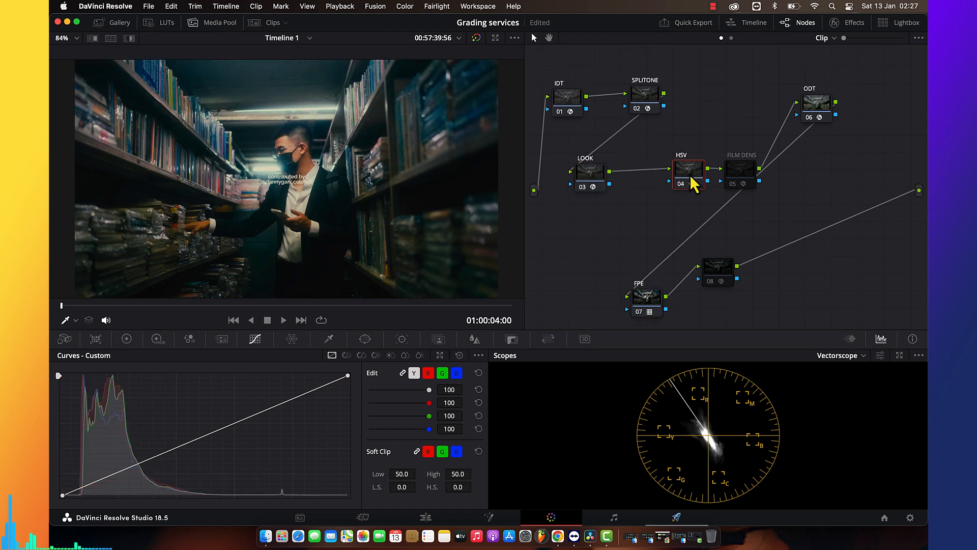
pyautogui.click(743, 176)
pyautogui.press('super+d')
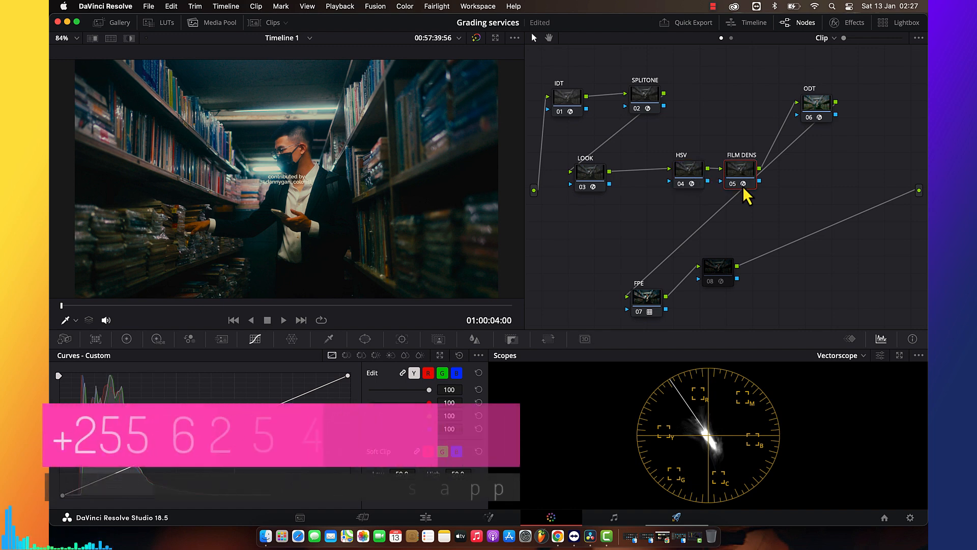
pyautogui.click(726, 274)
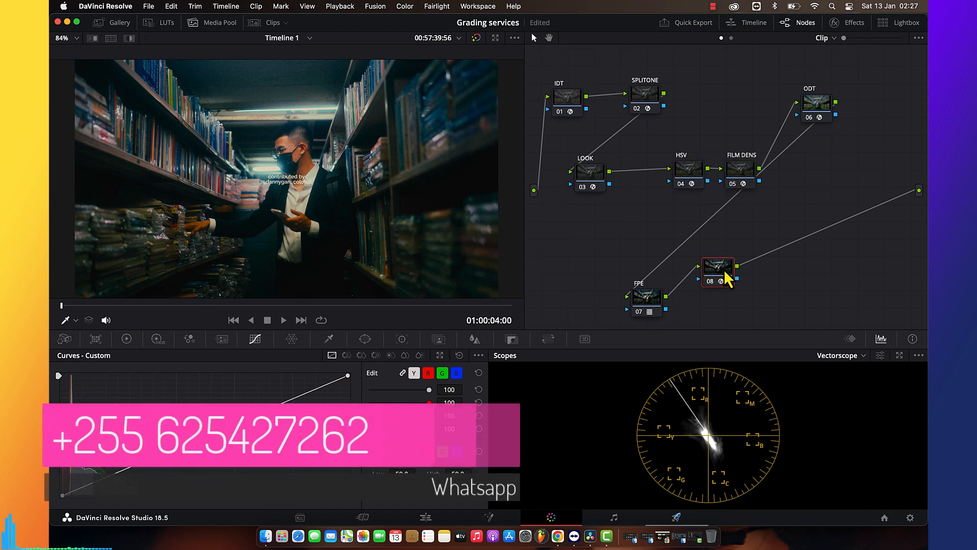
# Generate a 17 Point Cube LUT from clip 10's grade and save it to the Desktop as CINEMA NETLIX COLOR
pyautogui.click(269, 25)
pyautogui.rightClick(475, 306)
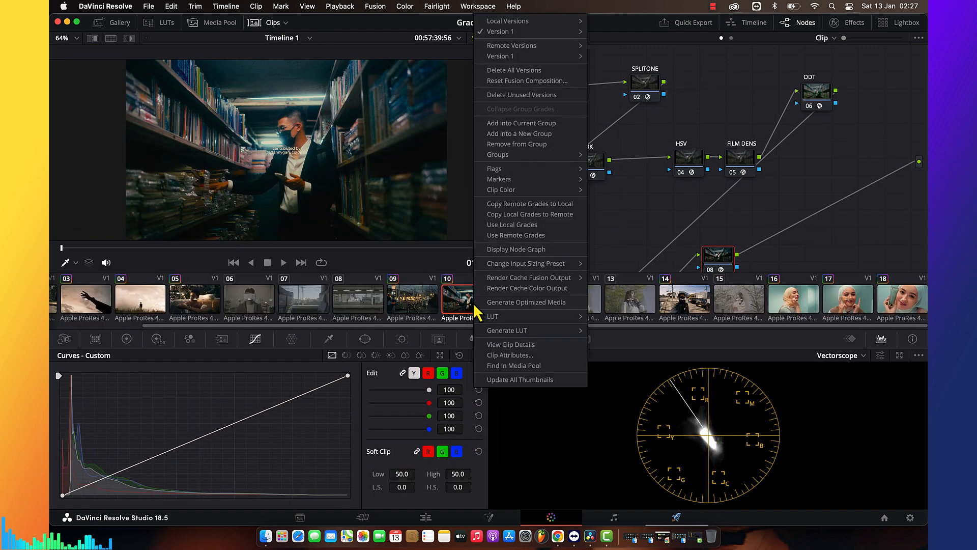
pyautogui.moveTo(509, 332)
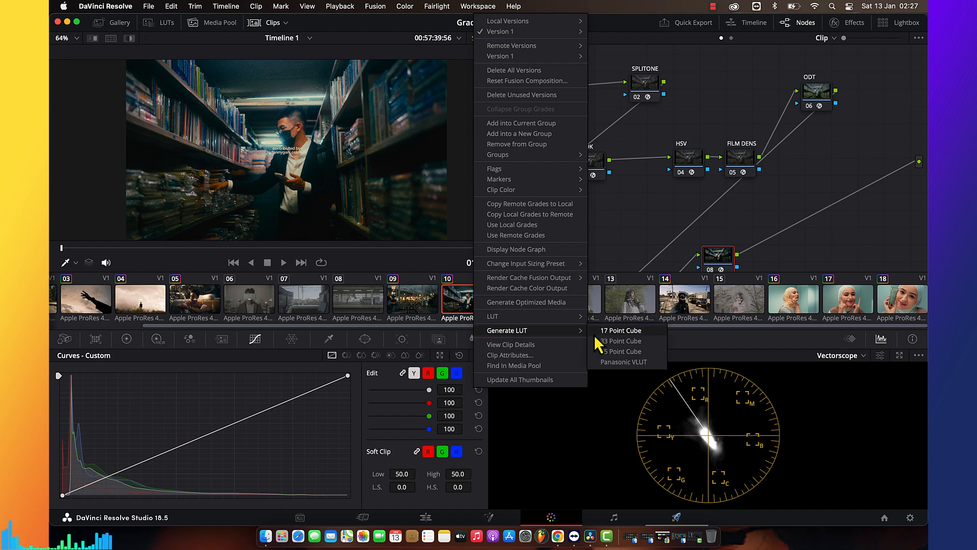
pyautogui.click(611, 333)
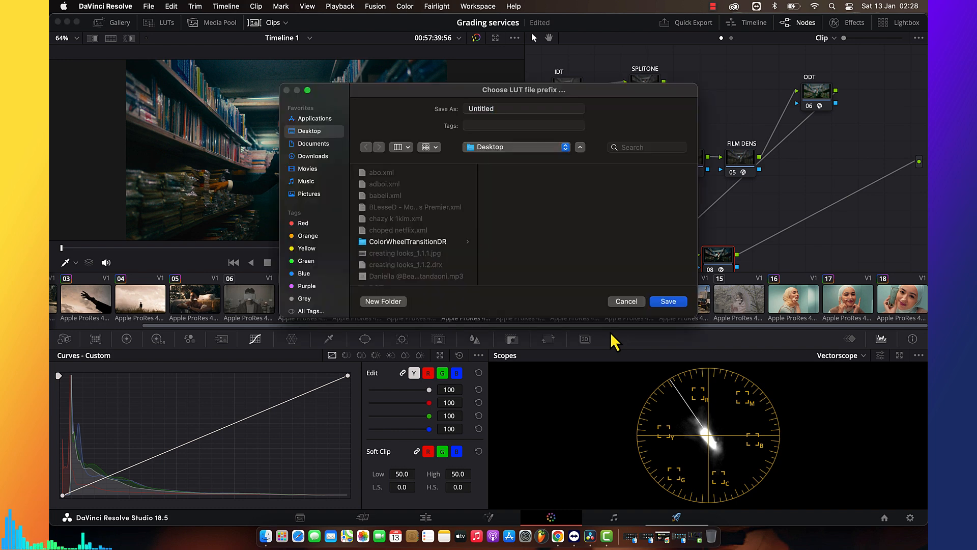
pyautogui.doubleClick(509, 109)
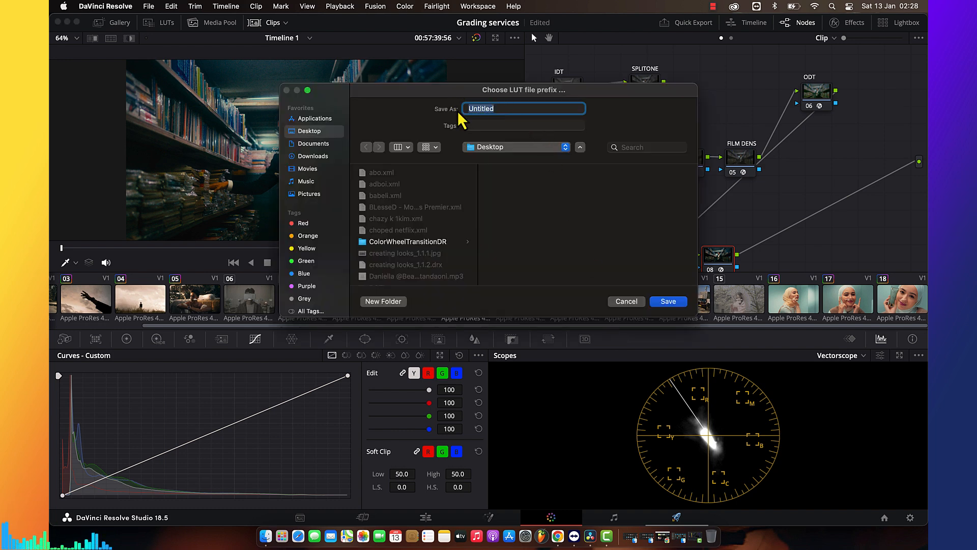
pyautogui.write('L')
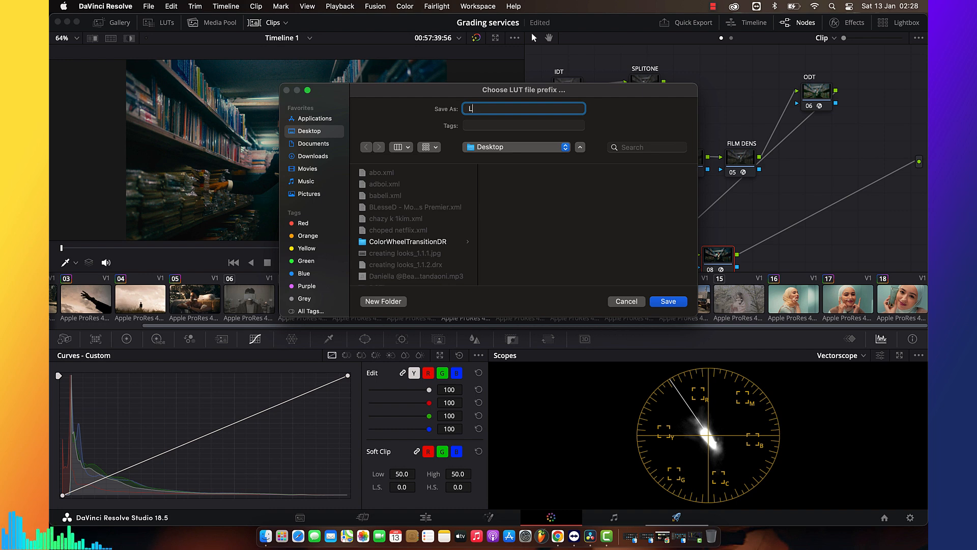
pyautogui.press('BackSpace')
pyautogui.write('CINEMA NETLIX COLOR')
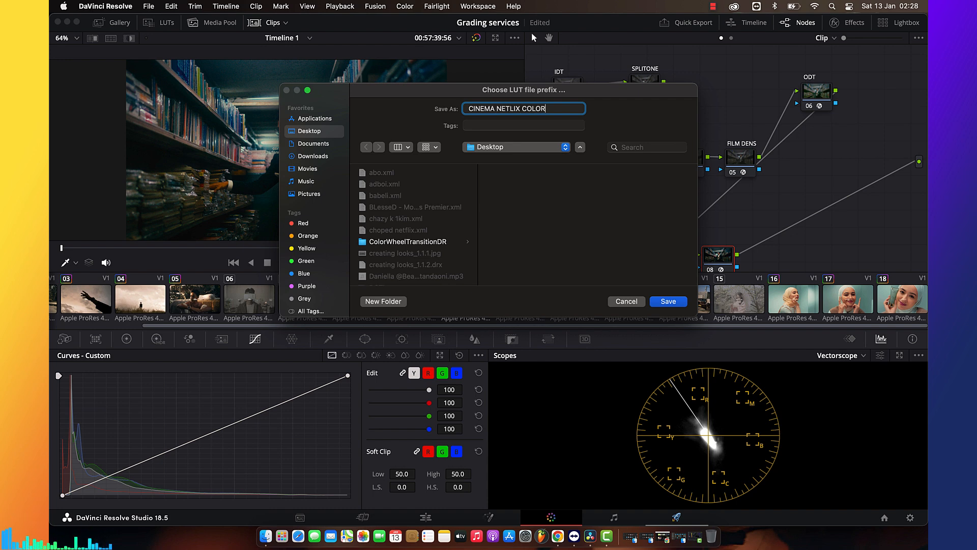
pyautogui.press('Return')
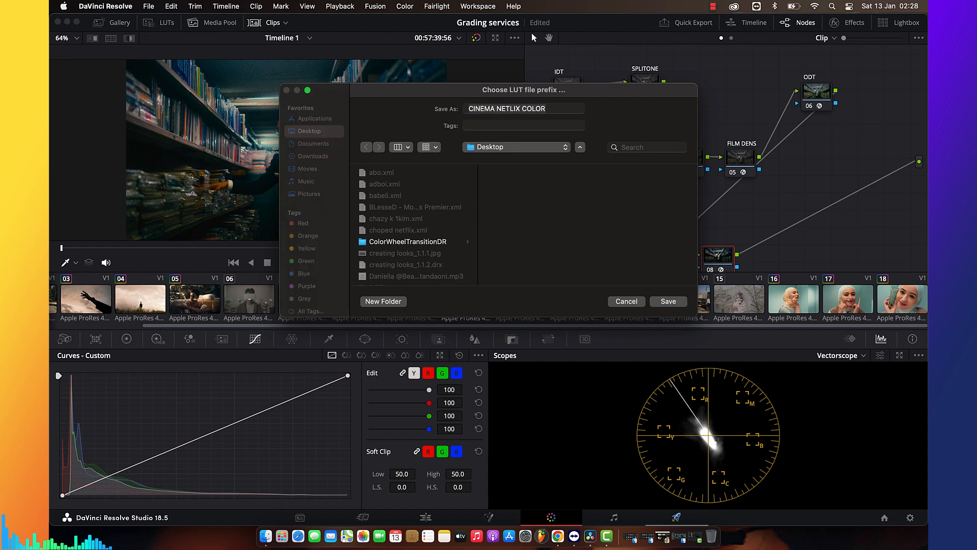